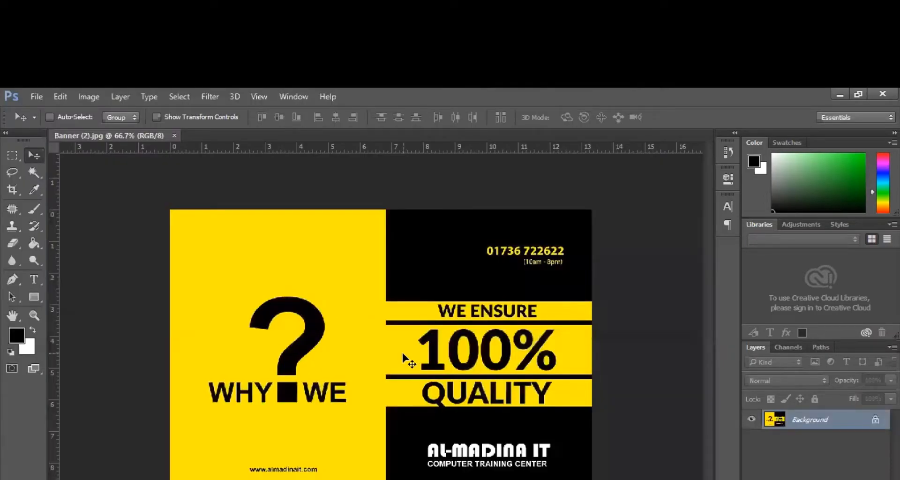
- Inspect the banner and check its Image Size resolution without applying changes
{"action": "left_click", "coordinate": [307, 382]}
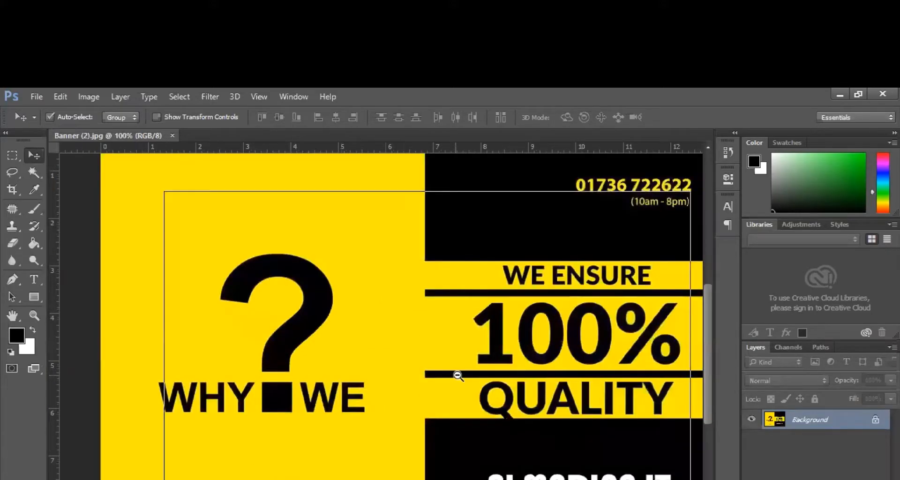
{"action": "left_click", "coordinate": [457, 376], "text": "ctrl+alt"}
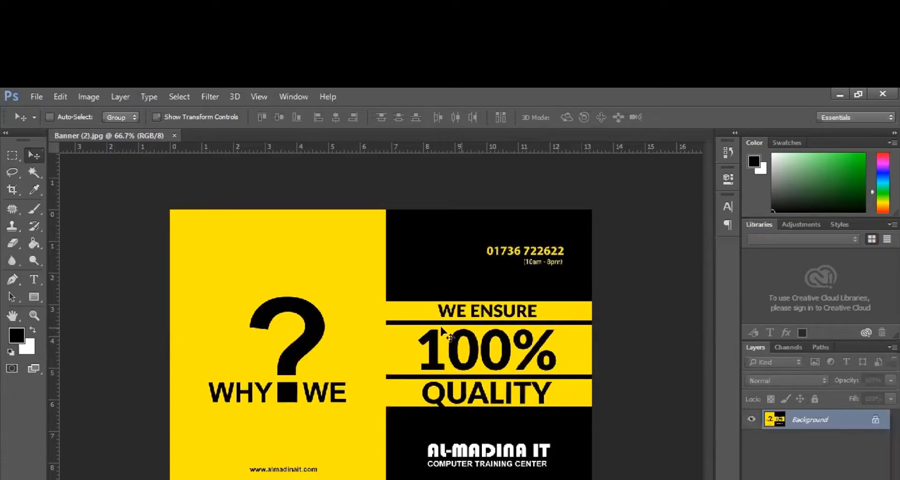
{"action": "key", "text": "alt+i"}
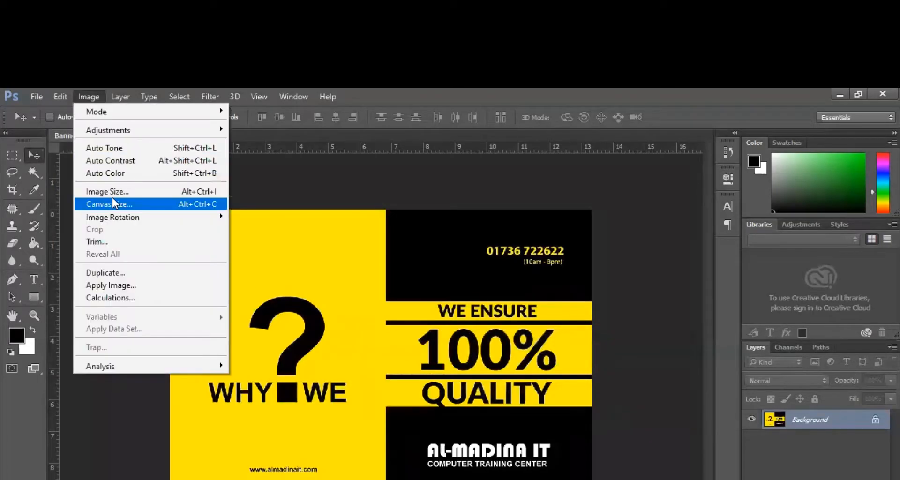
{"action": "left_click", "coordinate": [113, 193]}
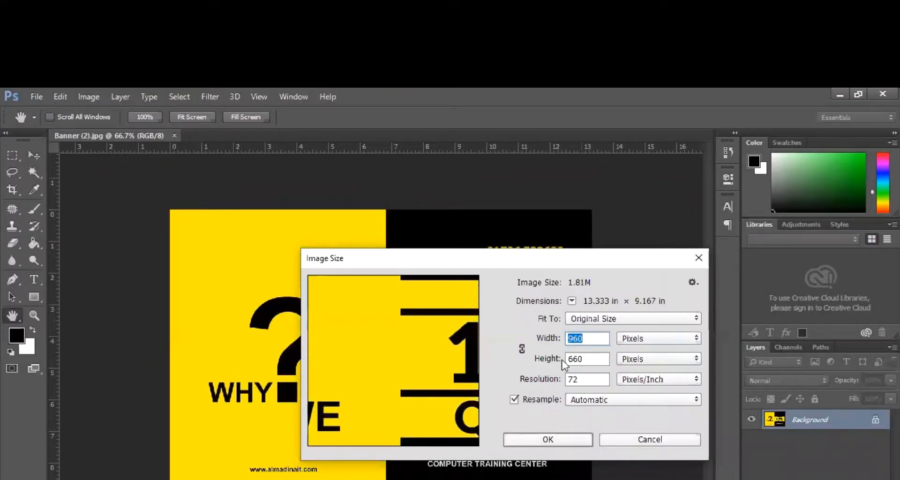
{"action": "left_click", "coordinate": [560, 381]}
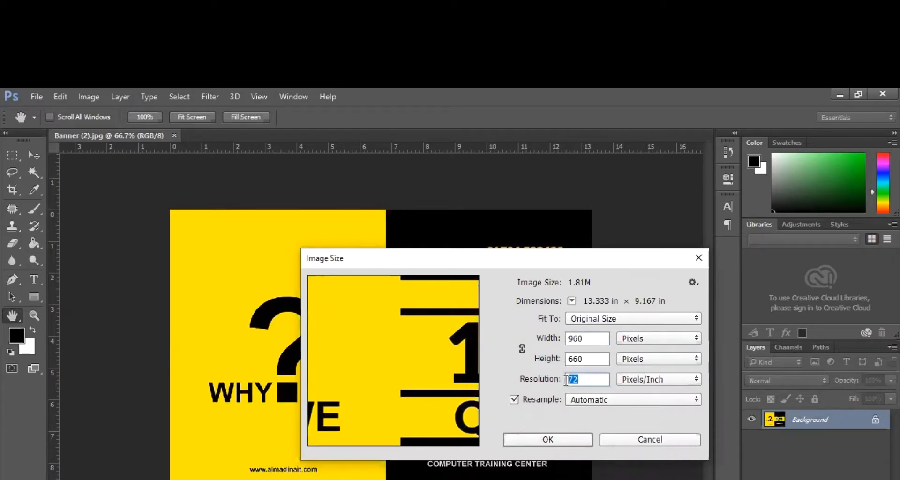
{"action": "left_click", "coordinate": [615, 437]}
{"action": "key", "text": "v"}
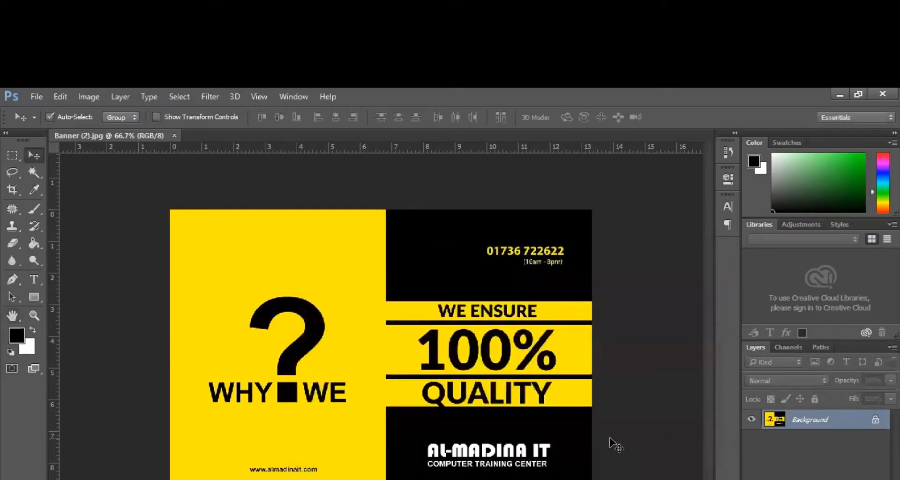
- Create a new 960 × 660 px document at 300 resolution, then return to the banner
{"action": "key", "text": "ctrl+n"}
{"action": "left_click", "coordinate": [345, 349]}
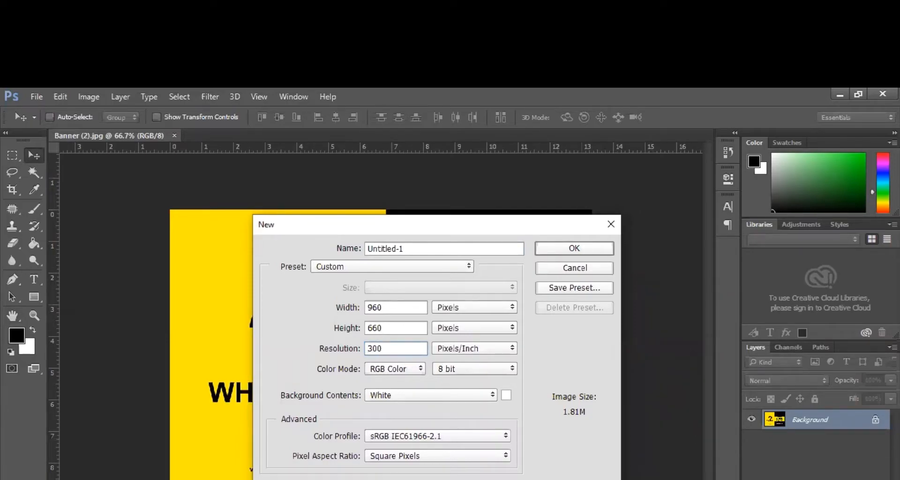
{"action": "key", "text": "Return"}
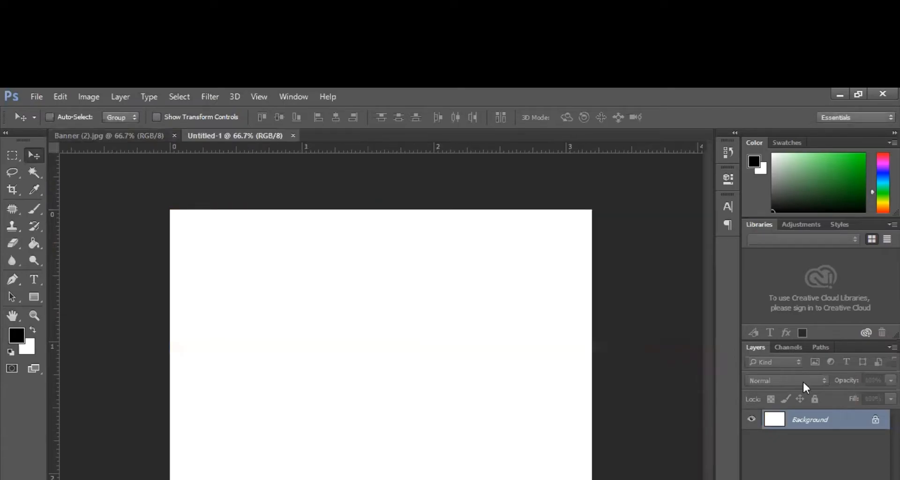
{"action": "left_click", "coordinate": [17, 337]}
{"action": "key", "text": "Escape"}
{"action": "left_click", "coordinate": [99, 135]}
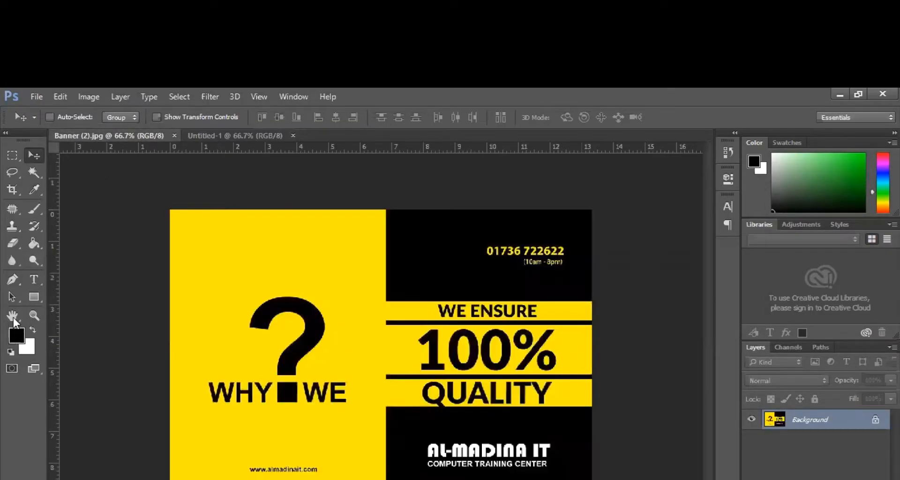
- Sample the banner's yellow and bucket-fill the Untitled-1 canvas with it, then return to the banner
{"action": "left_click", "coordinate": [213, 273]}
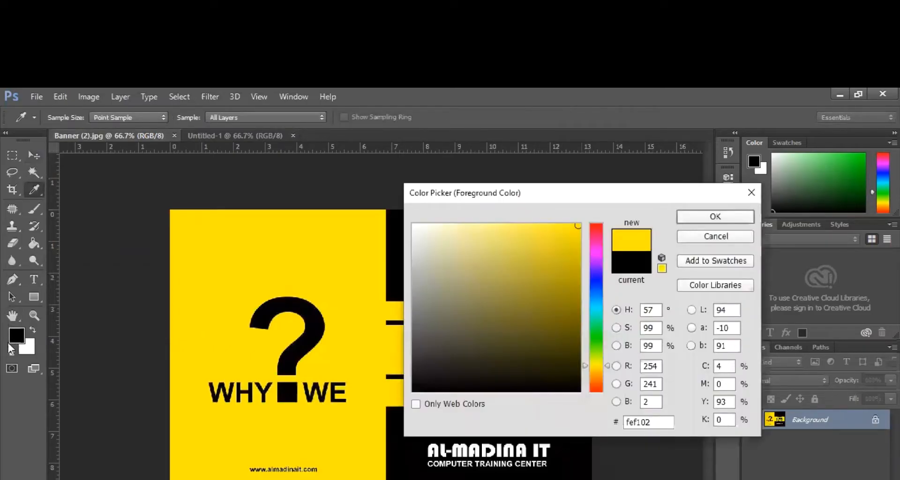
{"action": "key", "text": "Return"}
{"action": "left_click", "coordinate": [234, 136]}
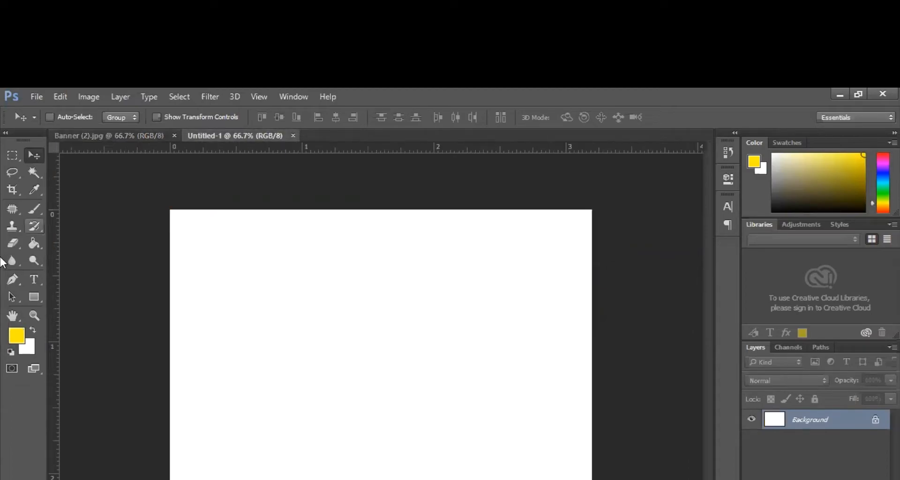
{"action": "left_click", "coordinate": [34, 243]}
{"action": "left_click", "coordinate": [251, 343]}
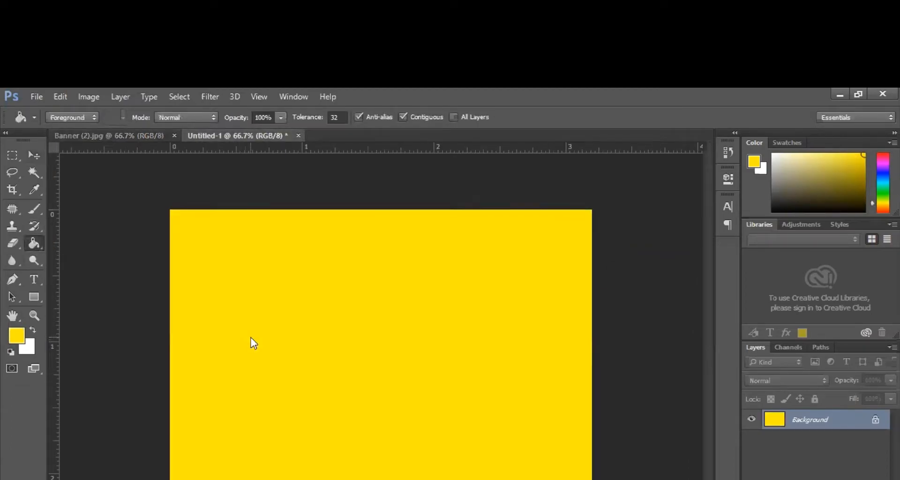
{"action": "left_click", "coordinate": [108, 133]}
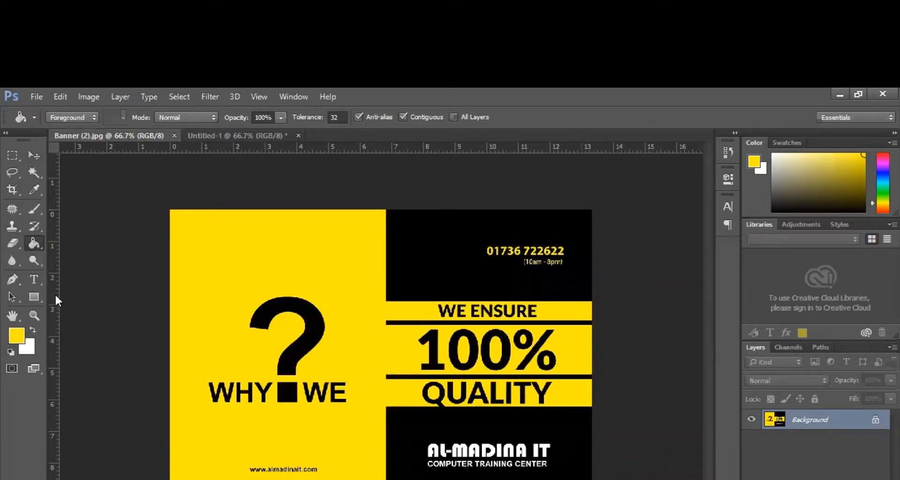
- Start a text layer at the banner's top-left and paste in a question mark
{"action": "left_click", "coordinate": [35, 280]}
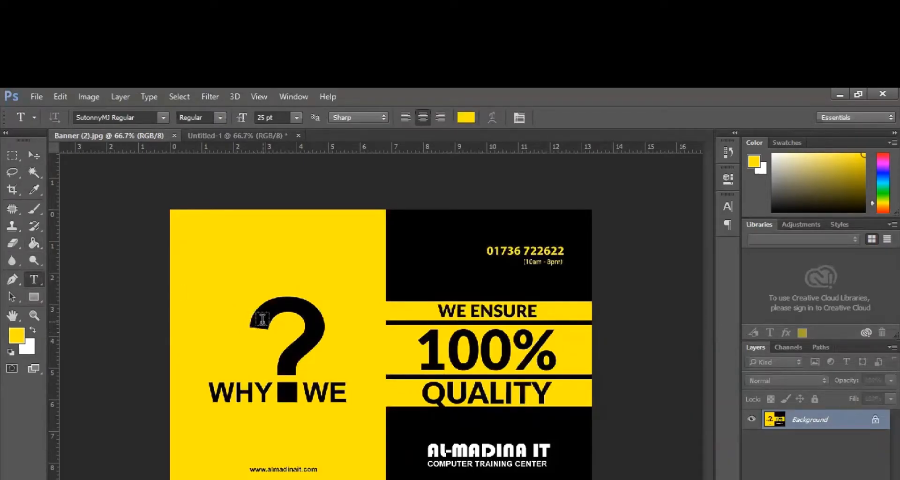
{"action": "left_click", "coordinate": [225, 270]}
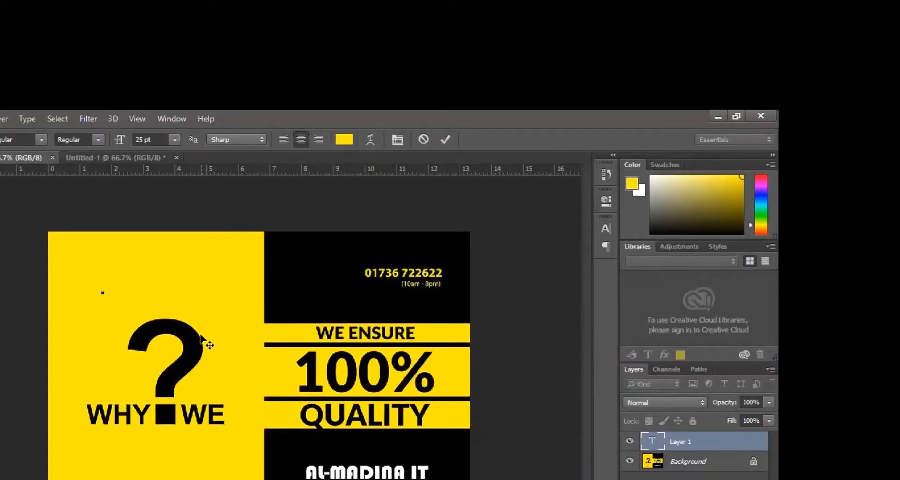
{"action": "key", "text": "ctrl+v"}
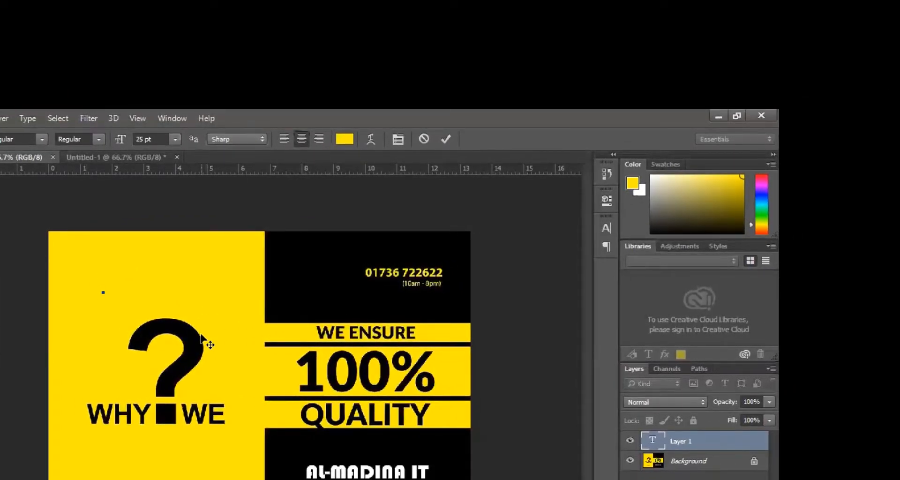
{"action": "key", "text": "ctrl+a"}
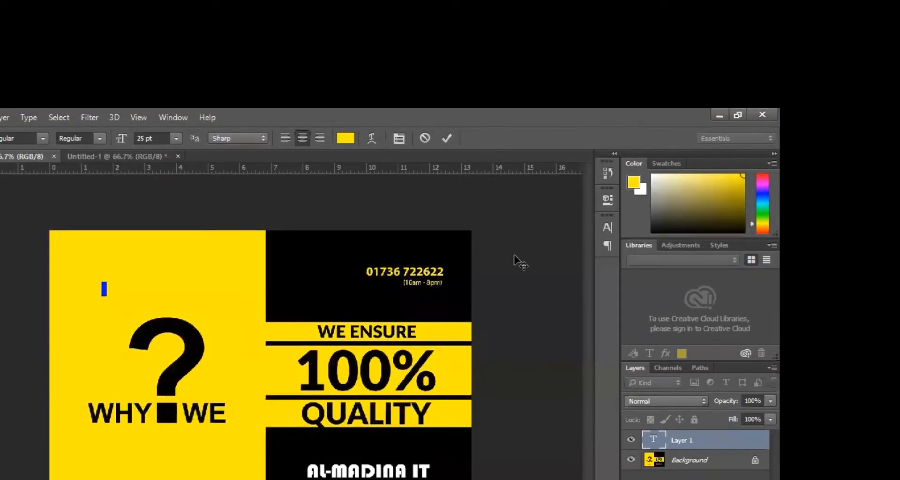
- Make the question mark black and set its font size to 450 pt
{"action": "left_click", "coordinate": [345, 137]}
{"action": "left_click", "coordinate": [293, 245]}
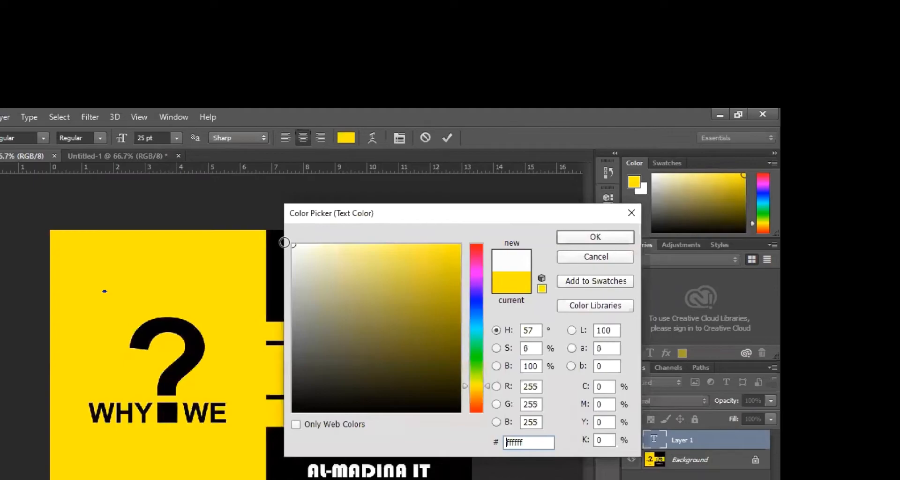
{"action": "left_click", "coordinate": [293, 411]}
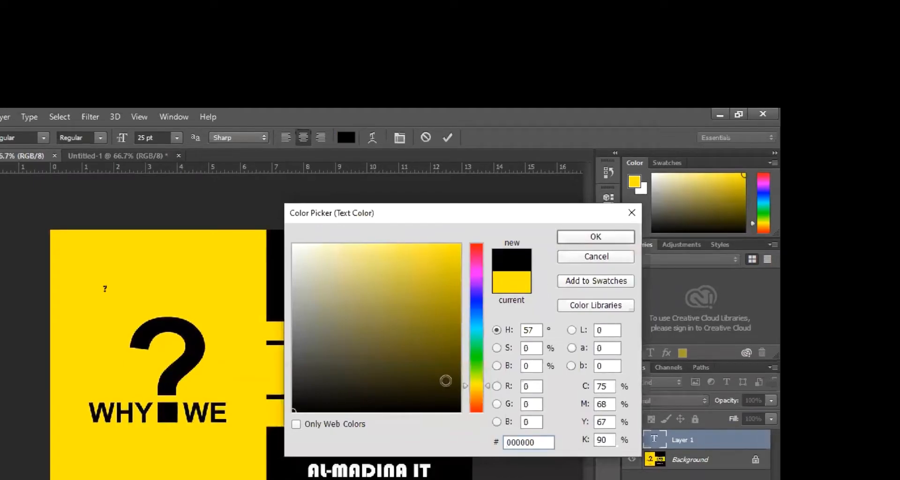
{"action": "left_click", "coordinate": [576, 244]}
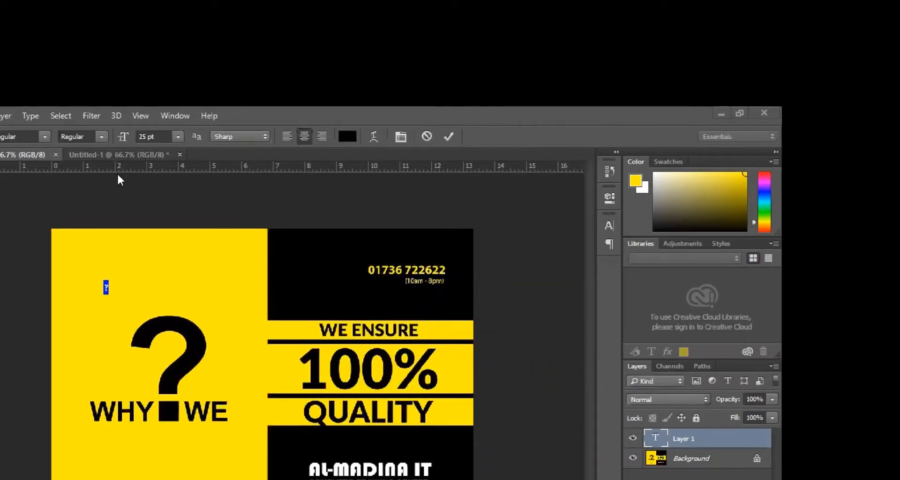
{"action": "left_click", "coordinate": [178, 136]}
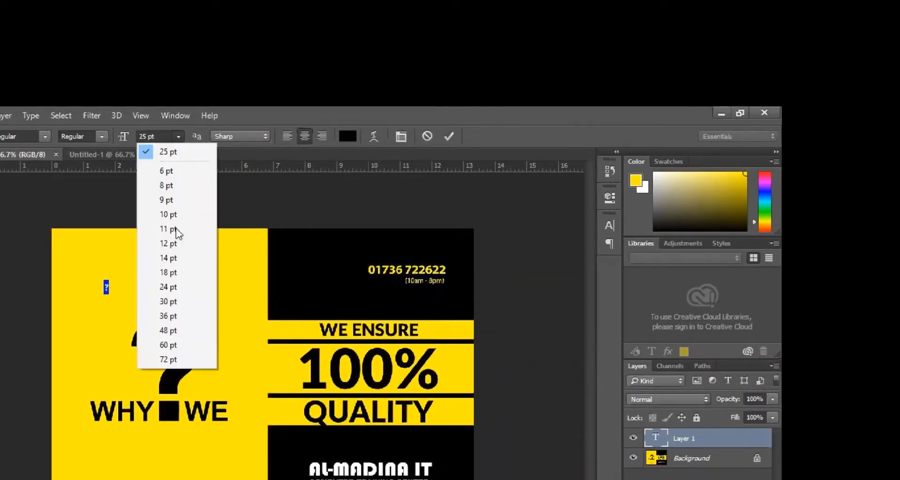
{"action": "left_click", "coordinate": [173, 360]}
{"action": "key", "text": "Return"}
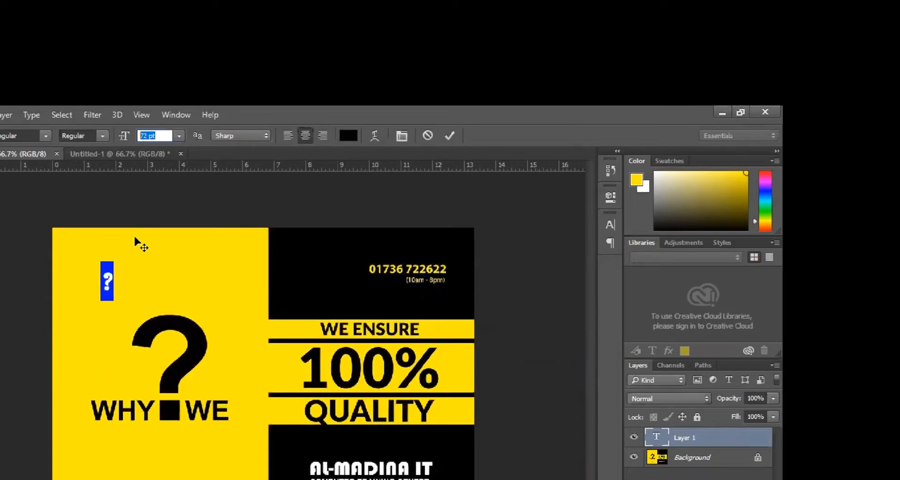
{"action": "type", "text": "450"}
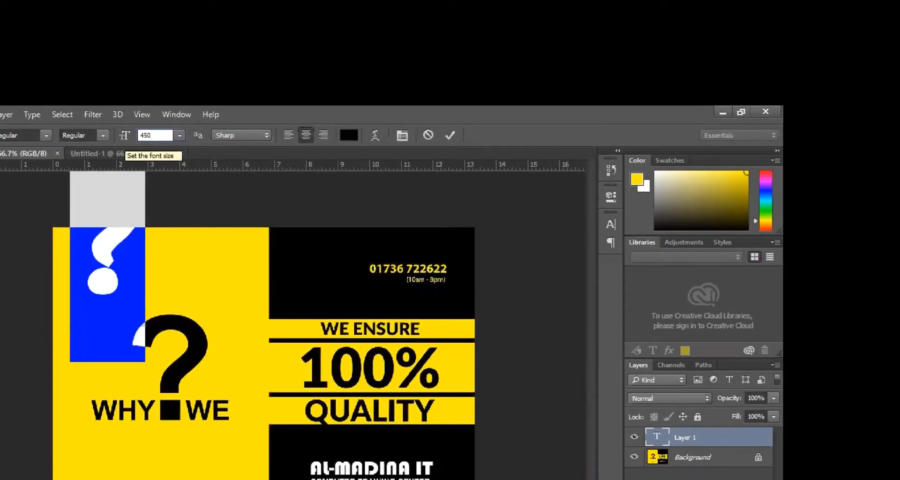
- Move the big question mark beside the original and set its font to Arial Black
{"action": "left_click", "coordinate": [1, 167]}
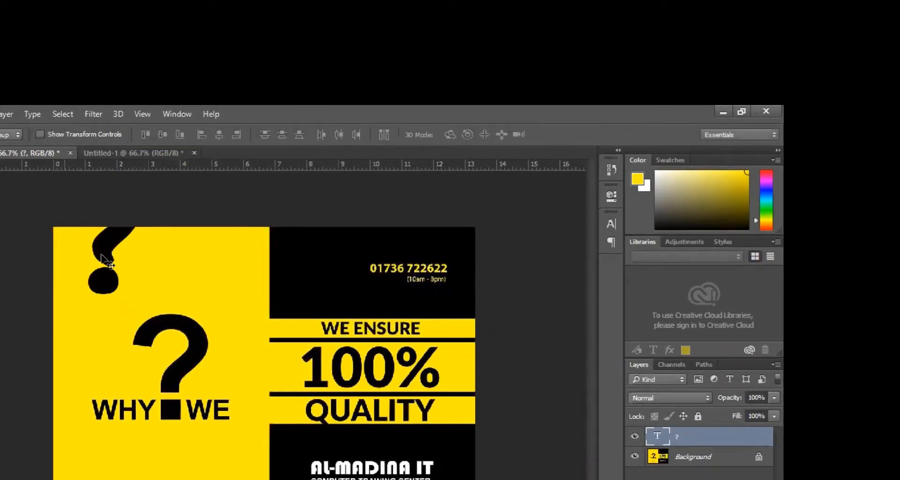
{"action": "left_click_drag", "start_coordinate": [139, 385], "coordinate": [192, 382]}
{"action": "key", "text": "t"}
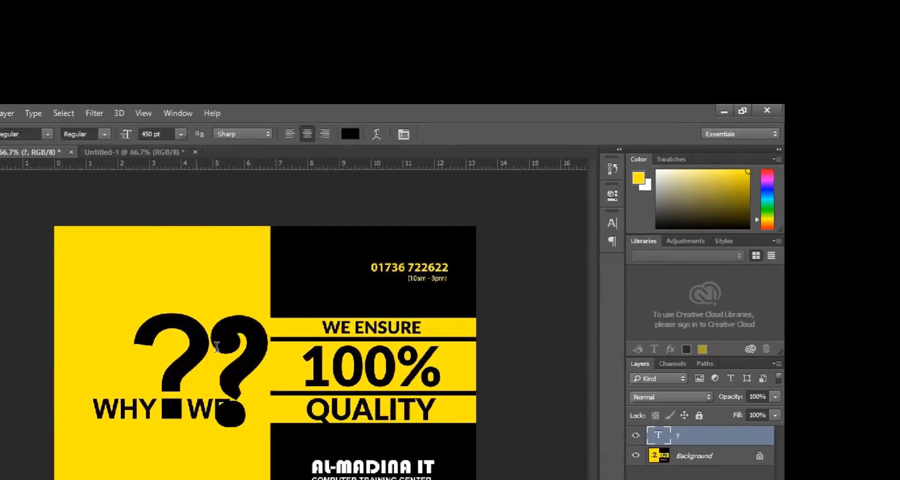
{"action": "double_click", "coordinate": [270, 357]}
{"action": "left_click", "coordinate": [16, 134]}
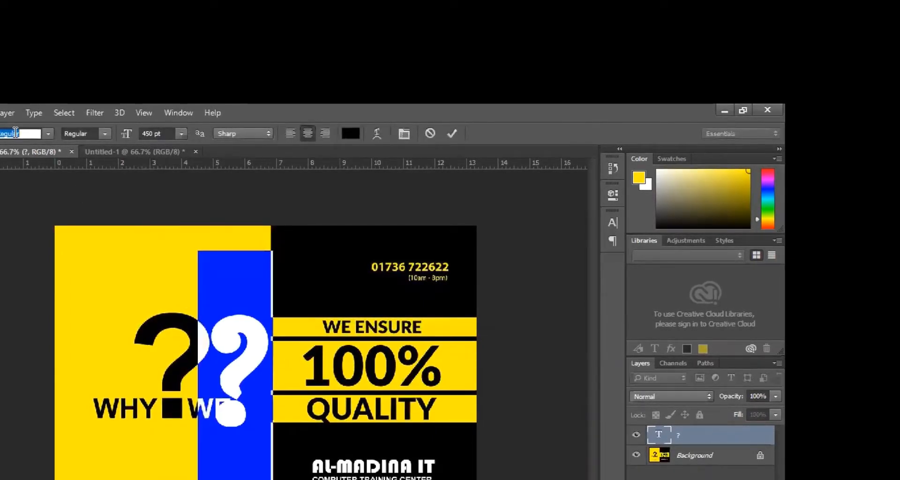
{"action": "key", "text": "BackSpace"}
{"action": "type", "text": "arial"}
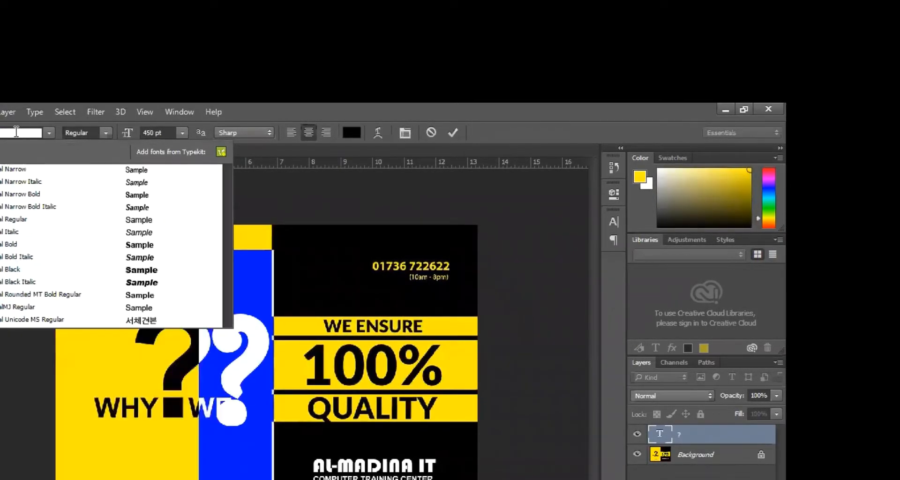
{"action": "key", "text": "Down"}
{"action": "key", "text": "Down"}
{"action": "key", "text": "Down"}
{"action": "key", "text": "Down"}
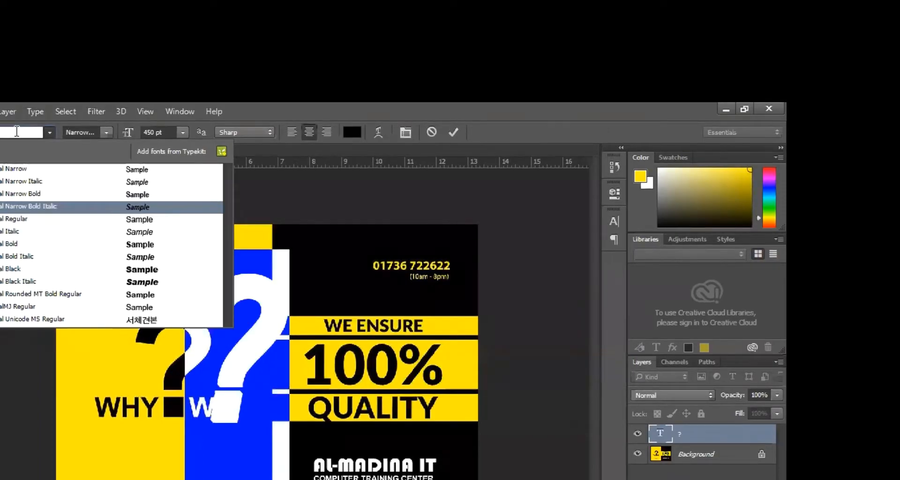
{"action": "key", "text": "Down"}
{"action": "key", "text": "Down"}
{"action": "key", "text": "Down"}
{"action": "key", "text": "Down"}
{"action": "key", "text": "Down"}
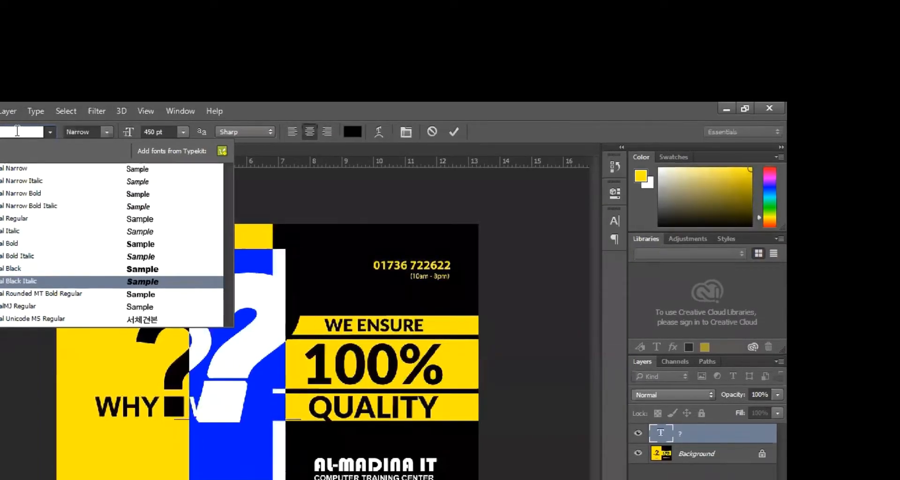
{"action": "key", "text": "Return"}
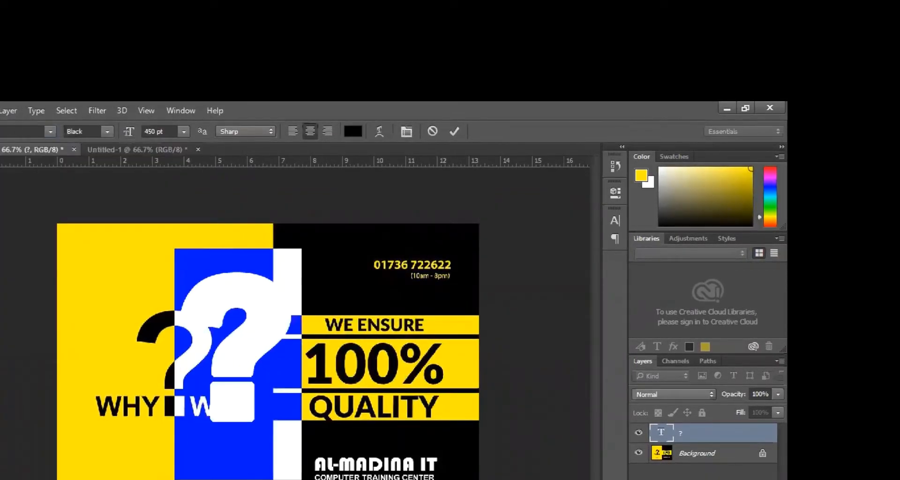
{"action": "key", "text": "ctrl+Return"}
- Move the question mark onto the yellow area and change it to Arial Regular
{"action": "key", "text": "v"}
{"action": "left_click_drag", "start_coordinate": [230, 368], "coordinate": [70, 392]}
{"action": "key", "text": "t"}
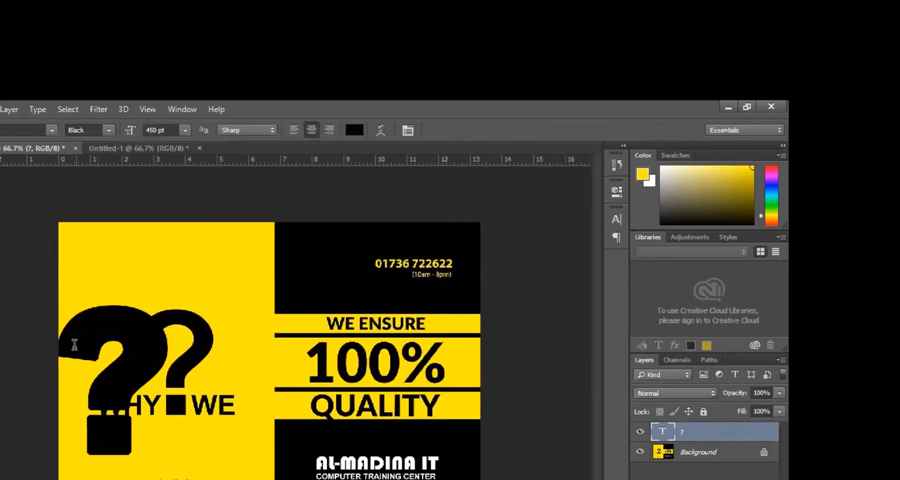
{"action": "double_click", "coordinate": [100, 353]}
{"action": "left_click", "coordinate": [109, 130]}
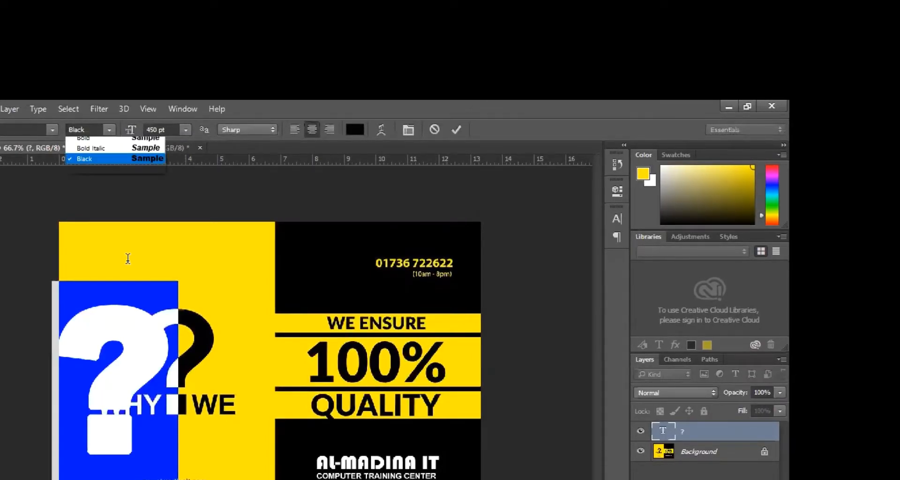
{"action": "key", "text": "Down"}
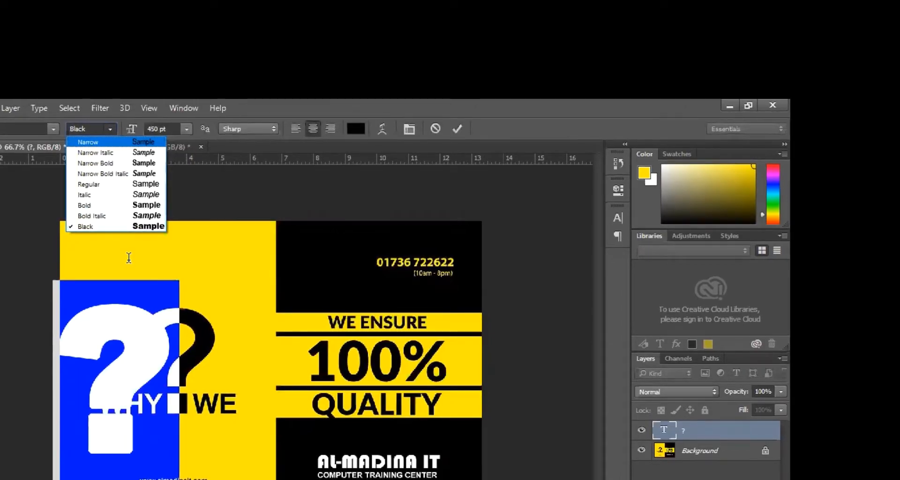
{"action": "key", "text": "Down"}
{"action": "key", "text": "Down"}
{"action": "key", "text": "Down"}
{"action": "key", "text": "Down"}
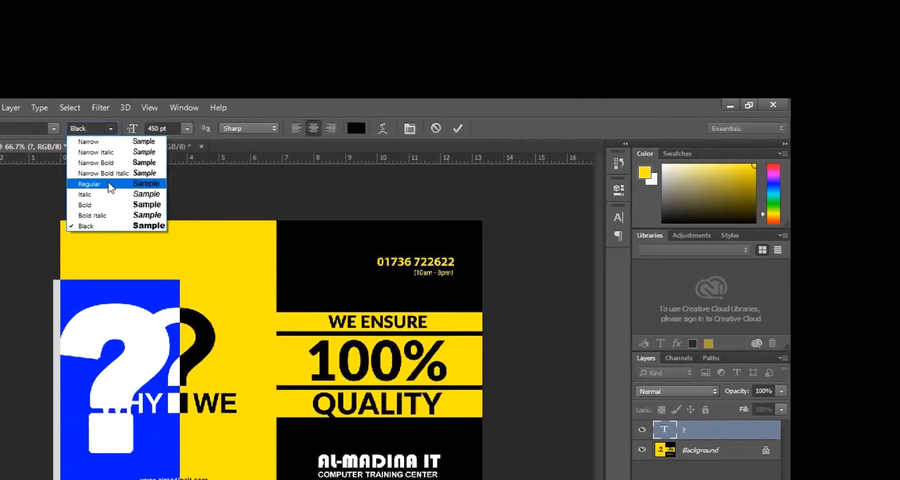
{"action": "key", "text": "Return"}
{"action": "key", "text": "ctrl+Return"}
- Move the question mark toward WHY WE and start scaling it down with Free Transform
{"action": "key", "text": "v"}
{"action": "left_click_drag", "start_coordinate": [139, 364], "coordinate": [250, 348]}
{"action": "key", "text": "ctrl+t"}
{"action": "left_click_drag", "start_coordinate": [185, 248], "coordinate": [178, 316]}
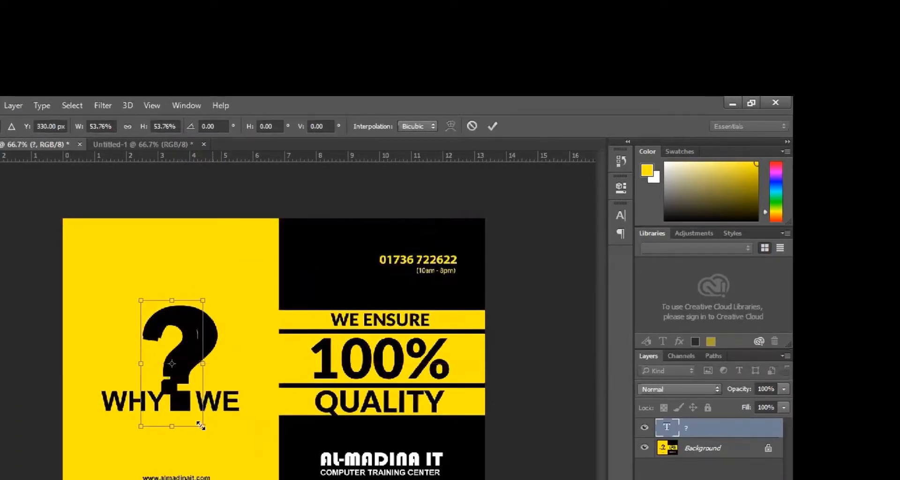
- Scale the question mark to about 74% × 70% with its dot between WHY and WE, and commit
{"action": "left_click_drag", "start_coordinate": [206, 430], "coordinate": [225, 468]}
{"action": "left_click_drag", "start_coordinate": [188, 361], "coordinate": [194, 349]}
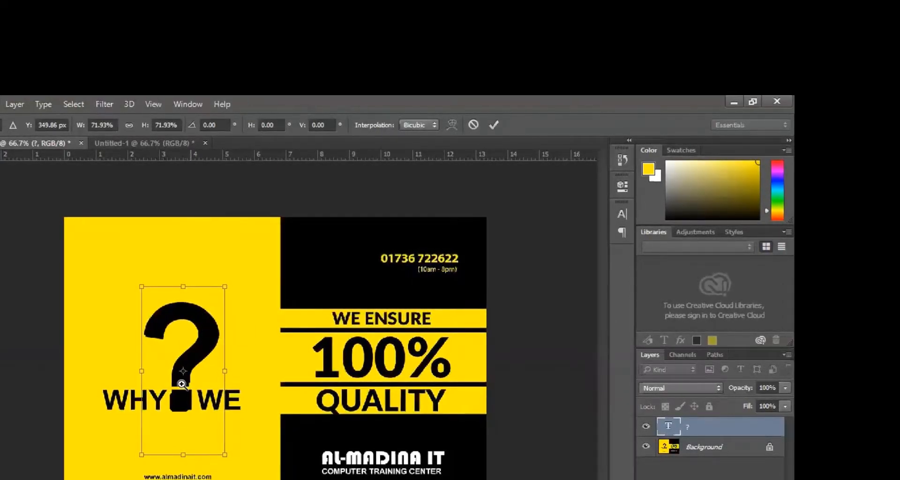
{"action": "left_click", "coordinate": [172, 375], "text": "ctrl"}
{"action": "left_click", "coordinate": [176, 376], "text": "ctrl"}
{"action": "scroll", "coordinate": [223, 427], "scroll_direction": "down", "scroll_amount": 2}
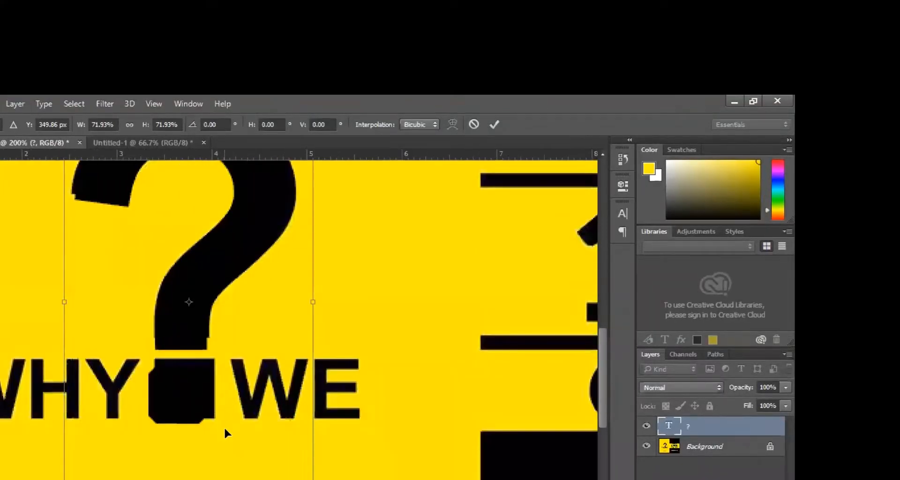
{"action": "left_click_drag", "start_coordinate": [190, 479], "coordinate": [192, 467]}
{"action": "left_click_drag", "start_coordinate": [314, 244], "coordinate": [320, 246]}
{"action": "key", "text": "Return"}
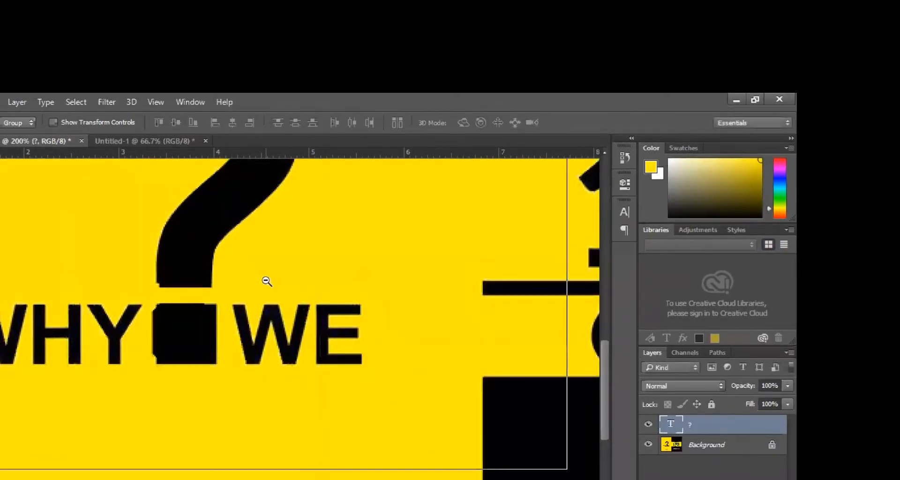
{"action": "left_click", "coordinate": [395, 288], "text": "alt+space"}
{"action": "left_click", "coordinate": [395, 288], "text": "alt"}
{"action": "left_click", "coordinate": [395, 287], "text": "alt"}
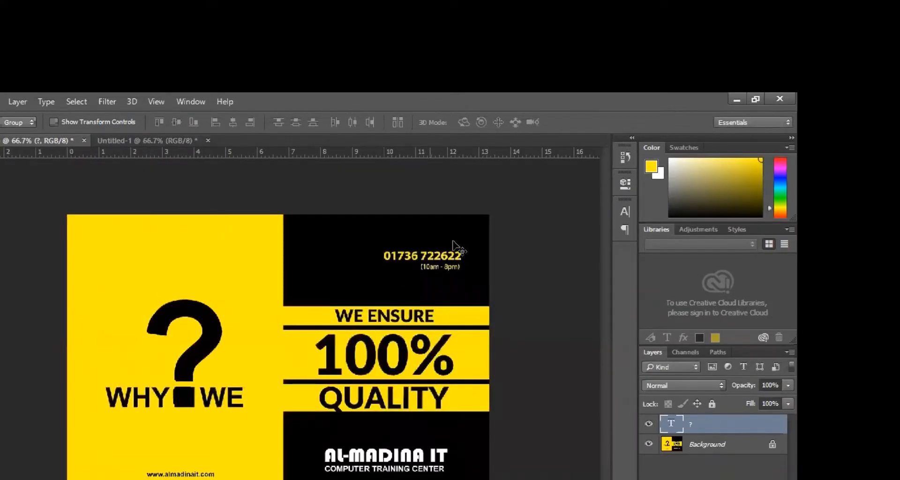
- Draw black rectangles over the top-right panel and the 469 × 214 px area below QUALITY
{"action": "left_click", "coordinate": [488, 232], "text": "ctrl+space"}
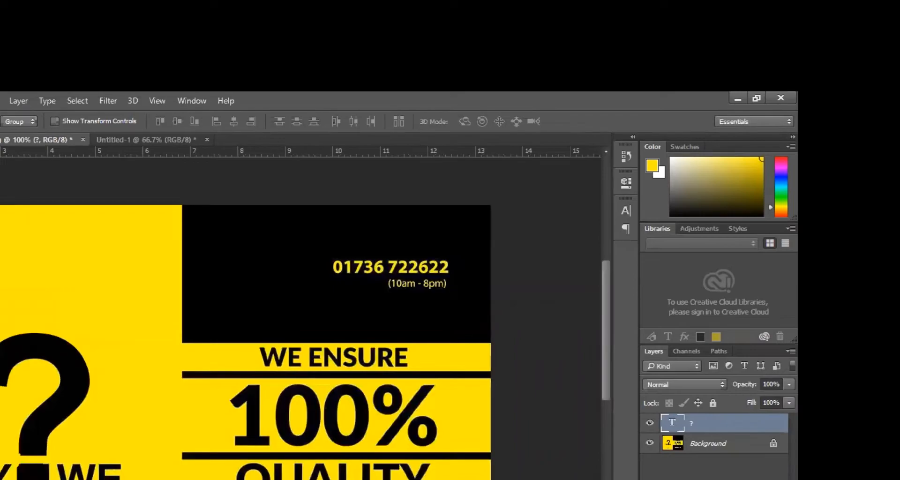
{"action": "key", "text": "d"}
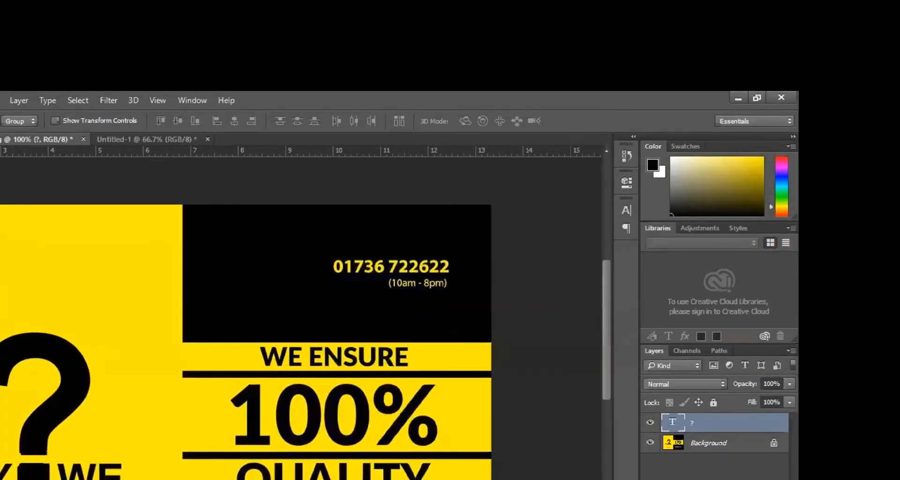
{"action": "key", "text": "u"}
{"action": "left_click_drag", "start_coordinate": [182, 341], "coordinate": [492, 203]}
{"action": "left_click", "coordinate": [586, 174]}
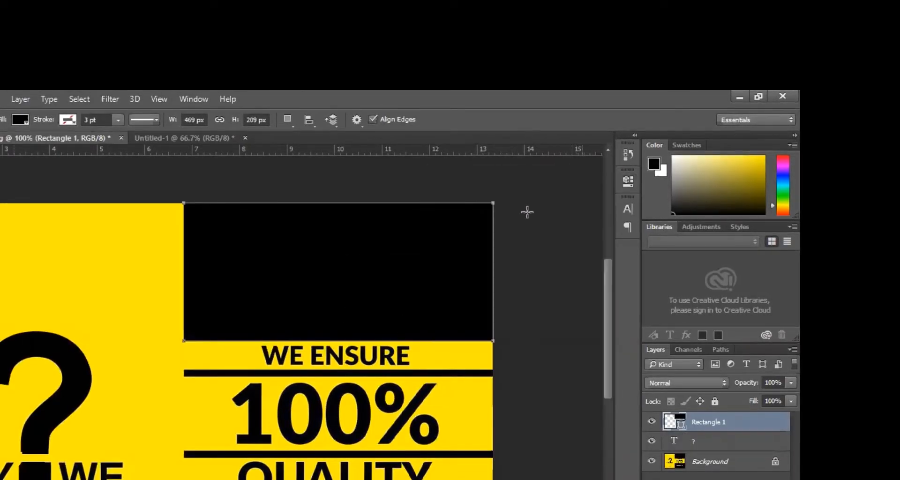
{"action": "scroll", "coordinate": [281, 323], "scroll_direction": "down", "scroll_amount": 5}
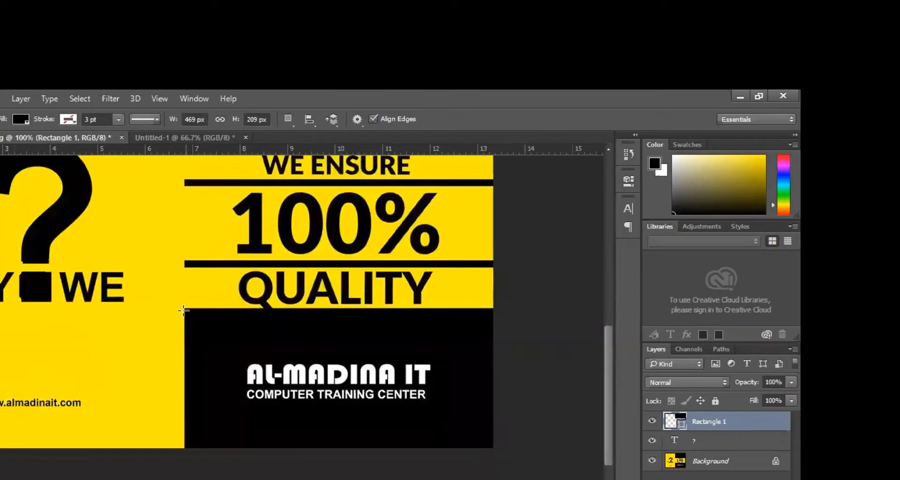
{"action": "left_click_drag", "start_coordinate": [184, 307], "coordinate": [491, 444]}
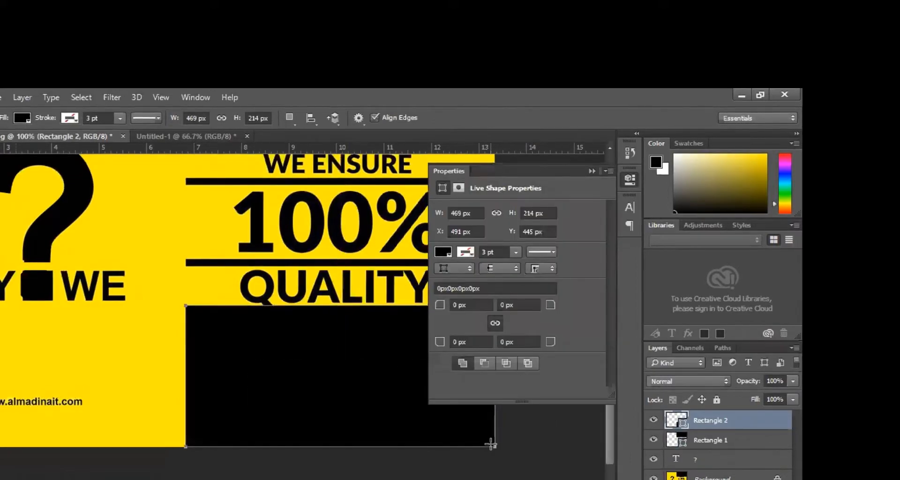
{"action": "left_click", "coordinate": [592, 170]}
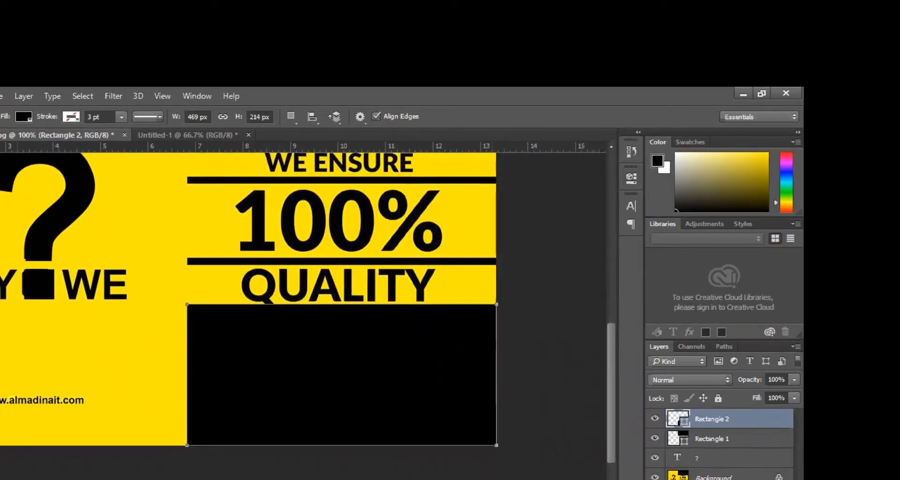
{"action": "key", "text": "v"}
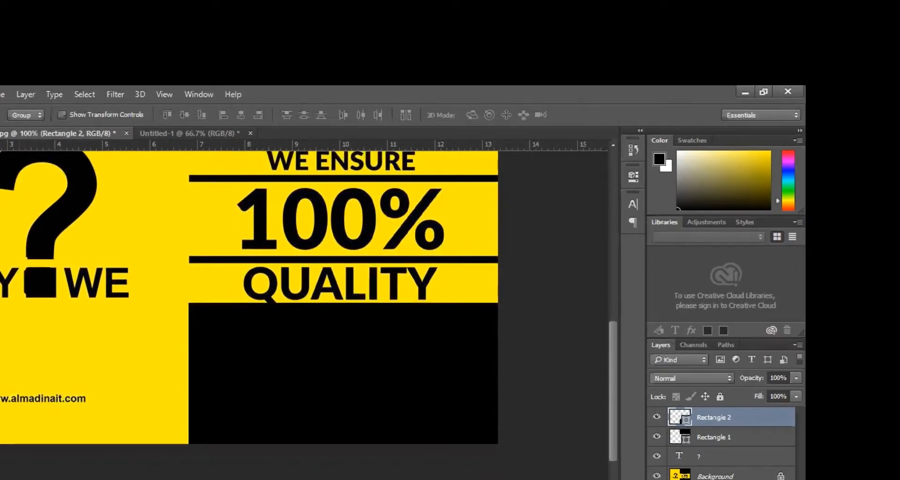
- Draw a 467 × 13 px black bar above QUALITY and Alt-drag a copy up below WE ENSURE
{"action": "key", "text": "u"}
{"action": "left_click_drag", "start_coordinate": [360, 246], "coordinate": [500, 255]}
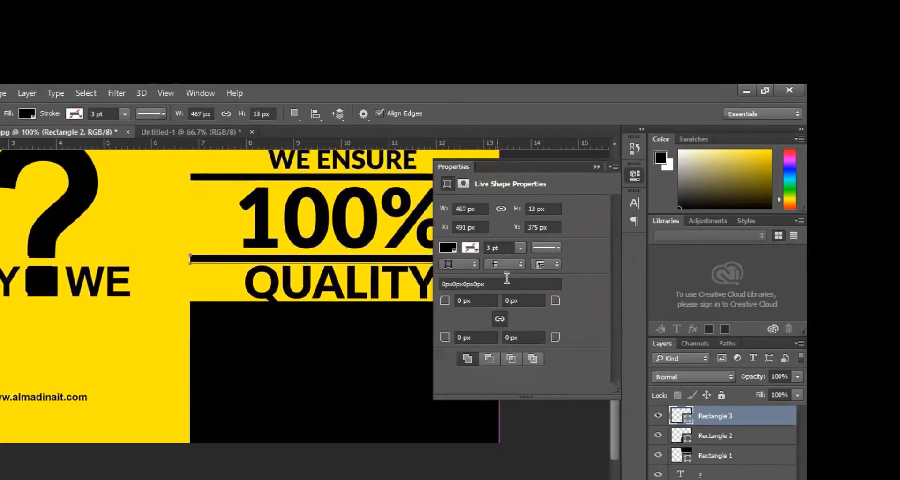
{"action": "left_click", "coordinate": [596, 166]}
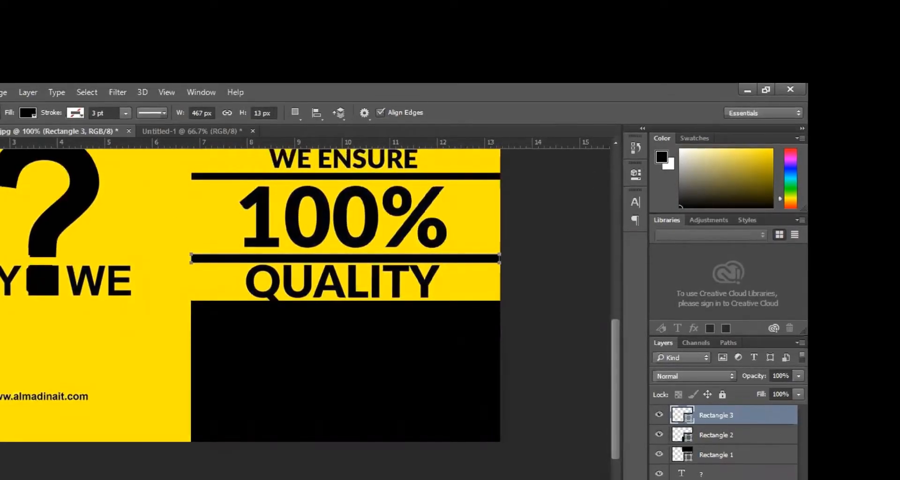
{"action": "key", "text": "v"}
{"action": "scroll", "coordinate": [539, 365], "scroll_direction": "up", "scroll_amount": 3}
{"action": "scroll", "coordinate": [542, 368], "scroll_direction": "up", "scroll_amount": 6}
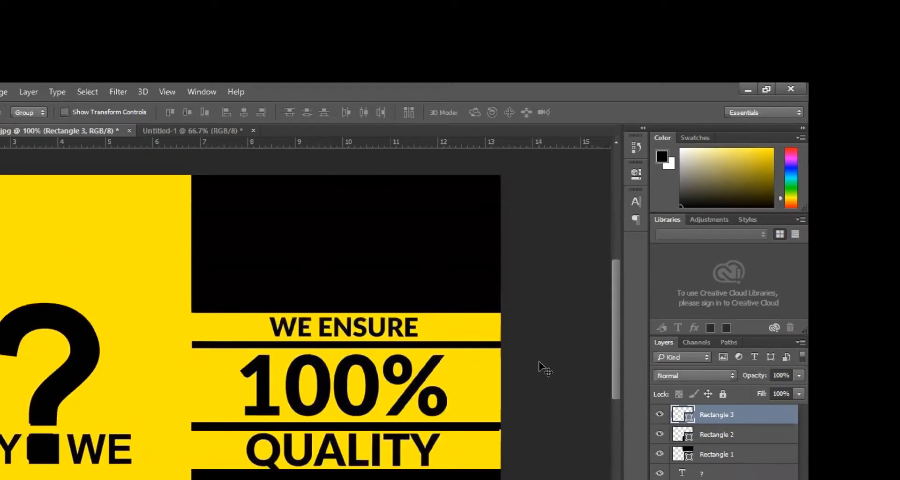
{"action": "left_click_drag", "start_coordinate": [221, 451], "coordinate": [222, 366]}
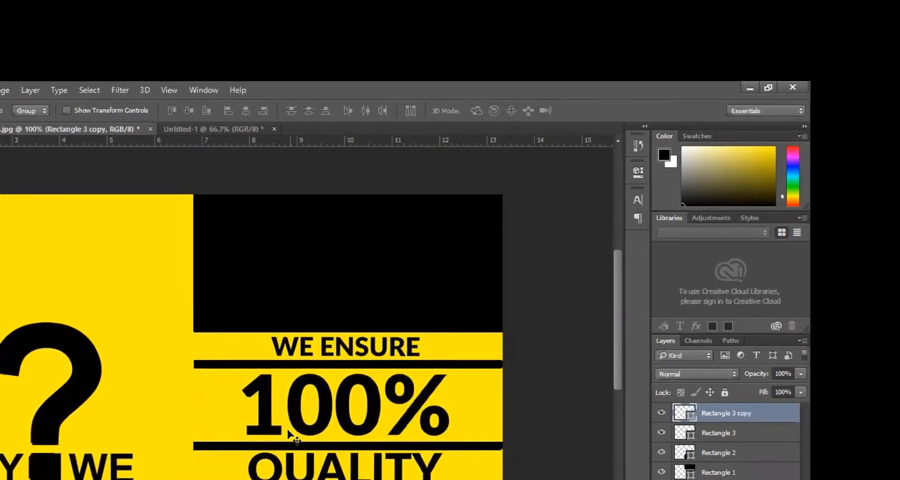
{"action": "scroll", "coordinate": [288, 430], "scroll_direction": "down", "scroll_amount": 3}
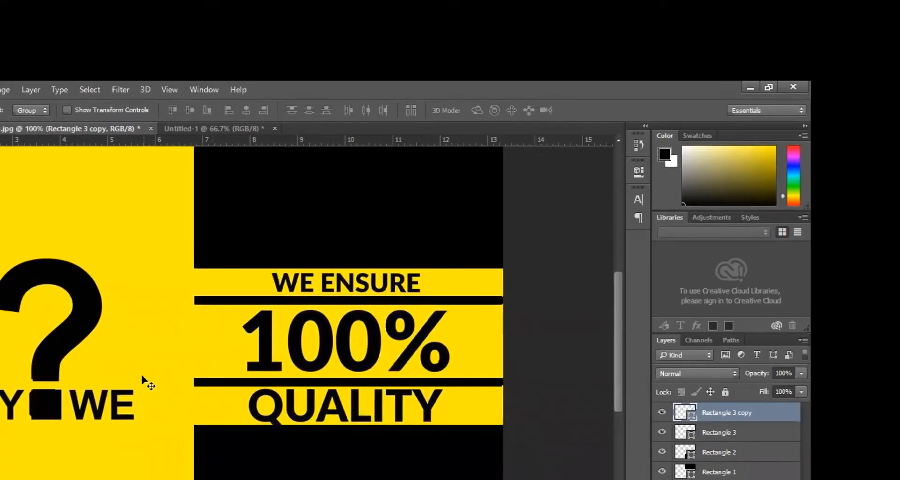
- Type 'WE ENSURE' at 50 pt as a new text layer beside the original heading
{"action": "left_click", "coordinate": [413, 277], "text": "ctrl"}
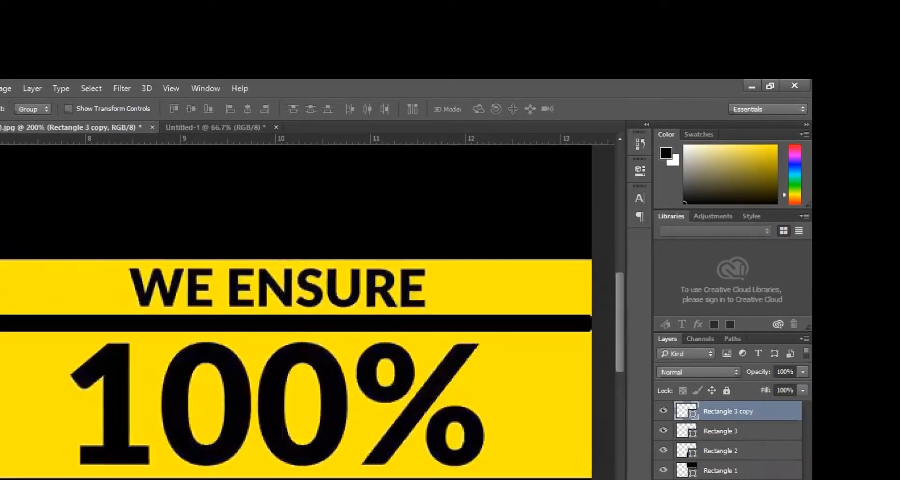
{"action": "key", "text": "t"}
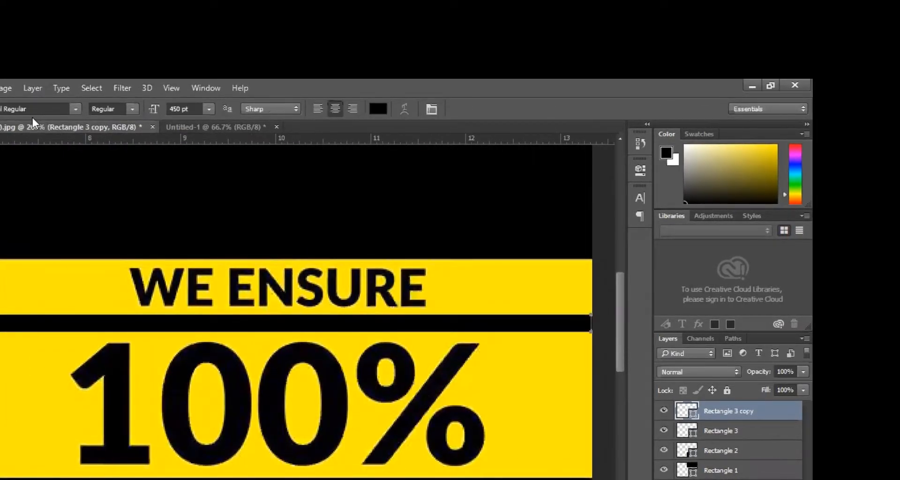
{"action": "left_click", "coordinate": [54, 284]}
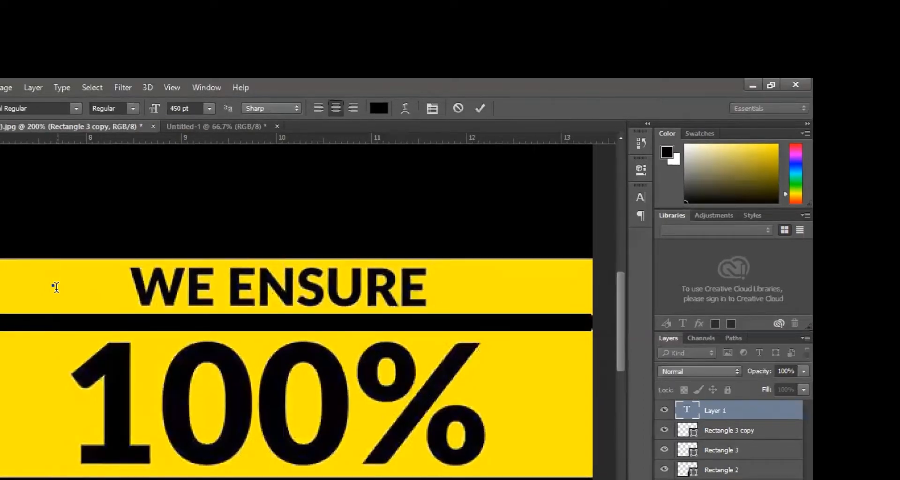
{"action": "left_click", "coordinate": [186, 108]}
{"action": "type", "text": "50"}
{"action": "key", "text": "Return"}
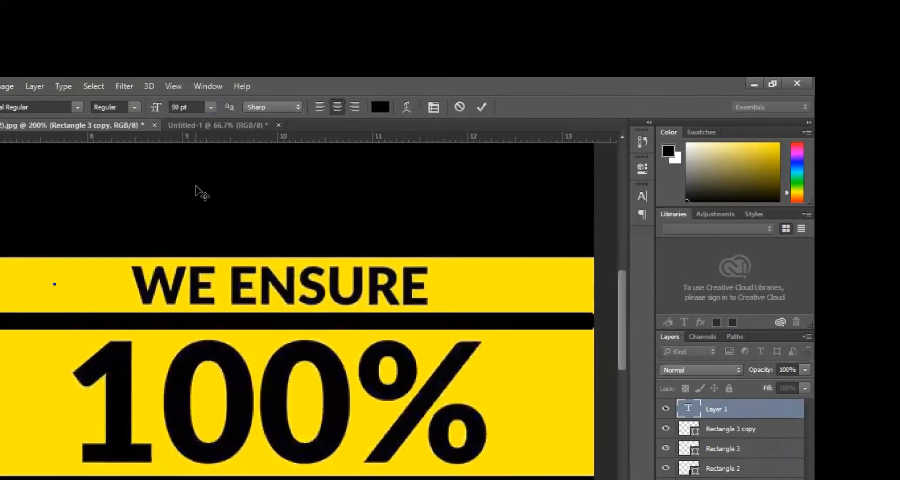
{"action": "type", "text": "W"}
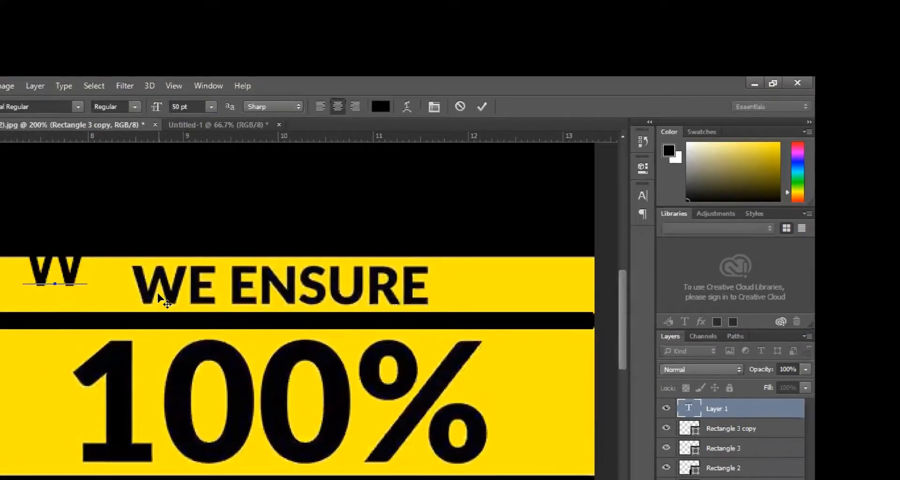
{"action": "type", "text": "E E"}
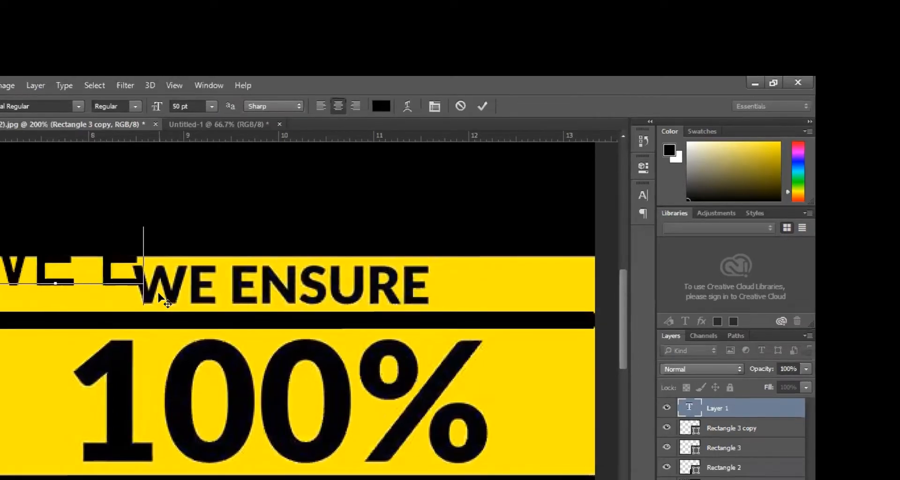
{"action": "type", "text": "NSURE"}
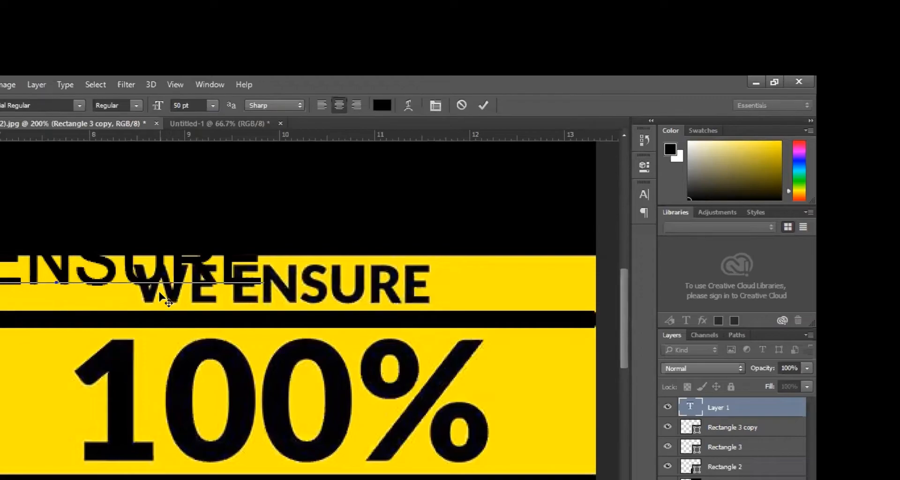
{"action": "left_click", "coordinate": [0, 136]}
{"action": "scroll", "coordinate": [289, 322], "scroll_direction": "down", "scroll_amount": 1}
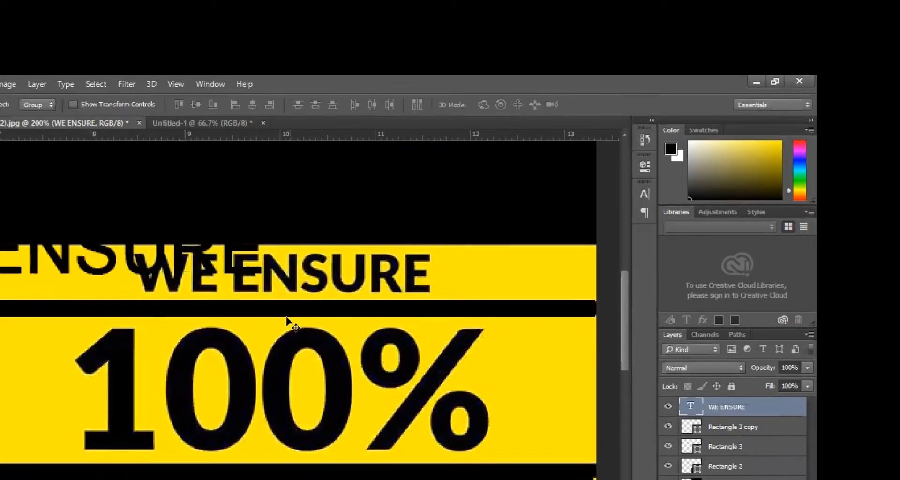
{"action": "left_click", "coordinate": [290, 323], "text": "alt"}
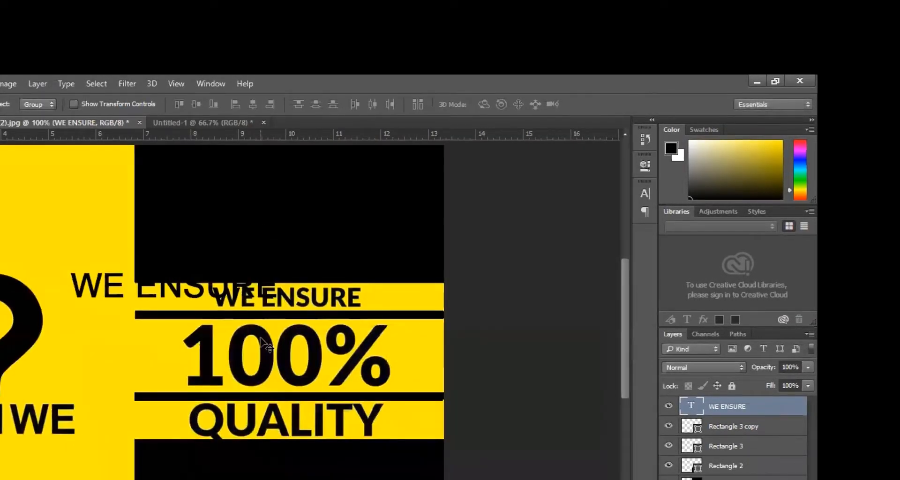
- Add '100%' and, below it, 'QUALITY' as two separate text layers
{"action": "key", "text": "t"}
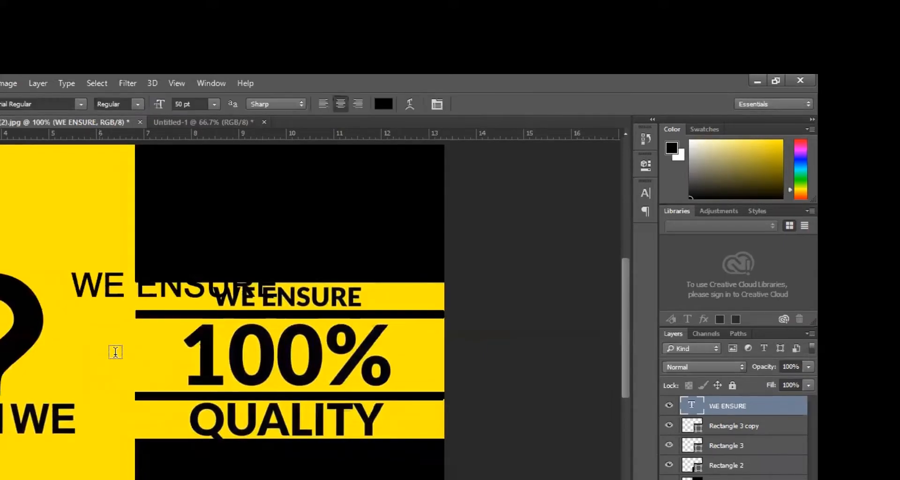
{"action": "left_click", "coordinate": [126, 357]}
{"action": "type", "text": "100"}
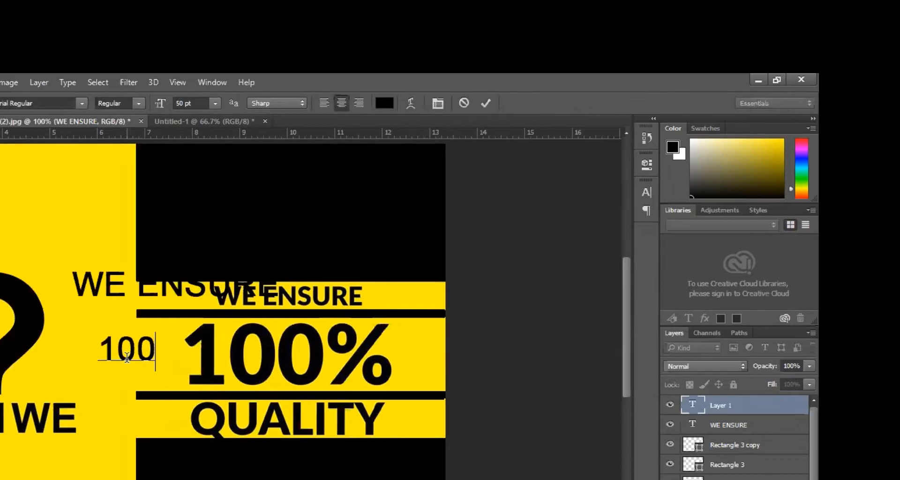
{"action": "type", "text": "%"}
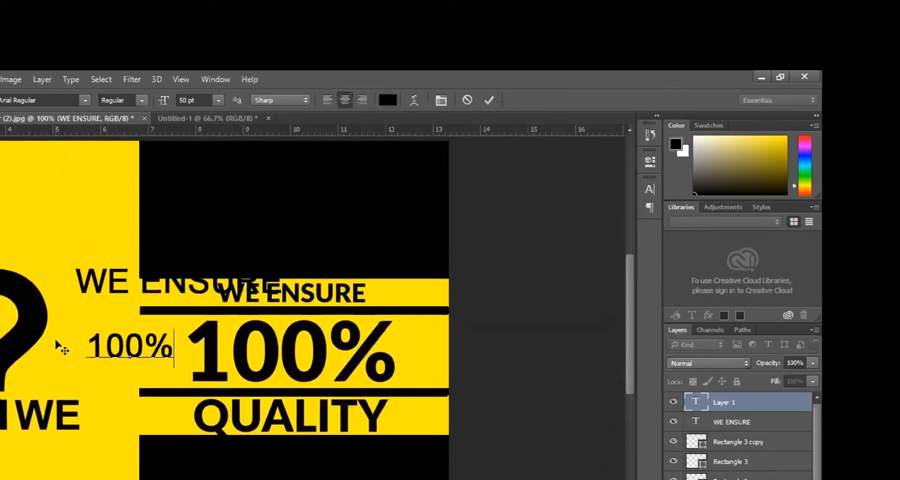
{"action": "left_click", "coordinate": [105, 401]}
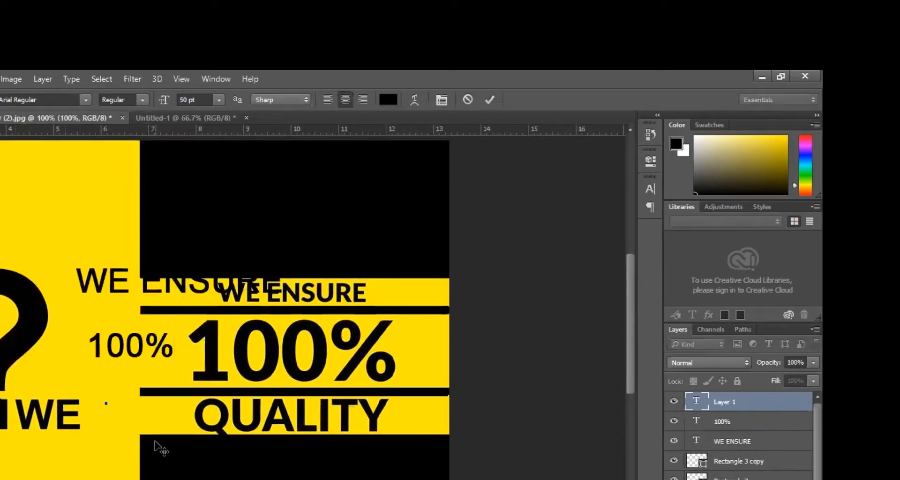
{"action": "type", "text": "QUALITY"}
{"action": "key", "text": "ctrl+Return"}
{"action": "key", "text": "v"}
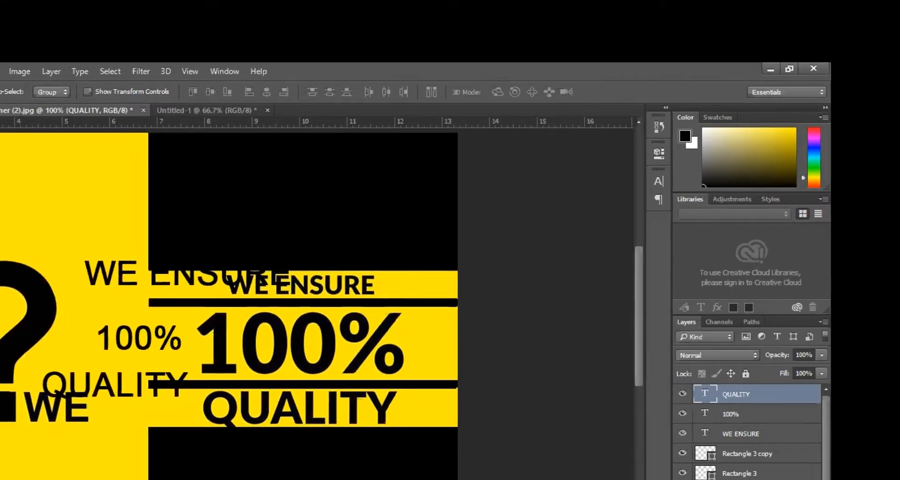
- Select all the recreated layers and drag them into the Untitled-1 document
{"action": "left_click", "coordinate": [123, 310], "text": "alt"}
{"action": "scroll", "coordinate": [122, 310], "scroll_direction": "down", "scroll_amount": 2}
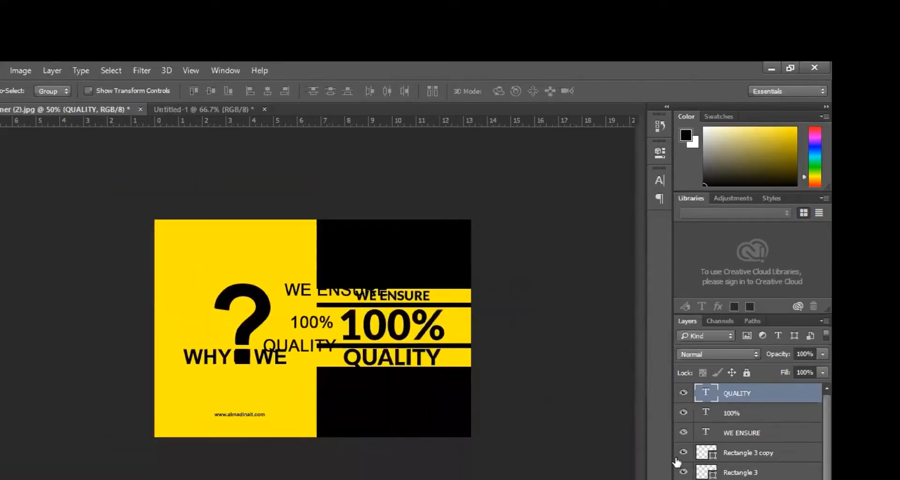
{"action": "scroll", "coordinate": [748, 439], "scroll_direction": "down", "scroll_amount": 2}
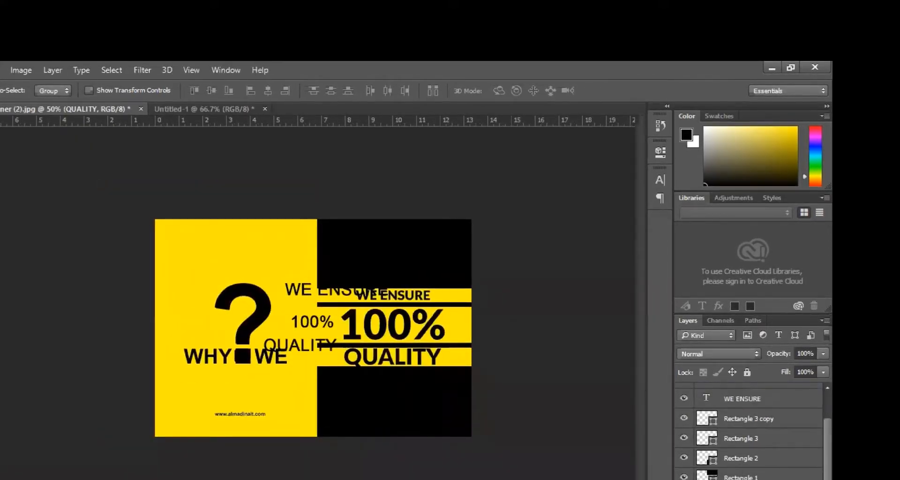
{"action": "left_click", "coordinate": [748, 478], "text": "shift"}
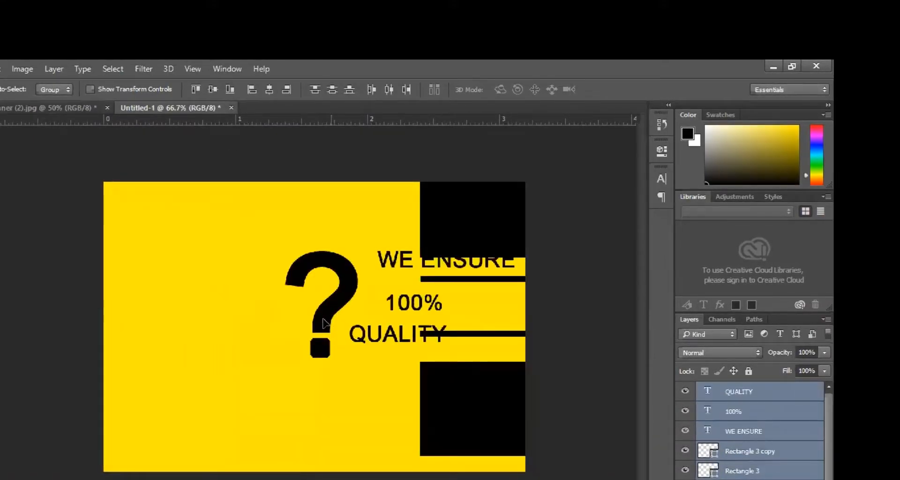
{"action": "left_click_drag", "start_coordinate": [324, 323], "coordinate": [232, 327]}
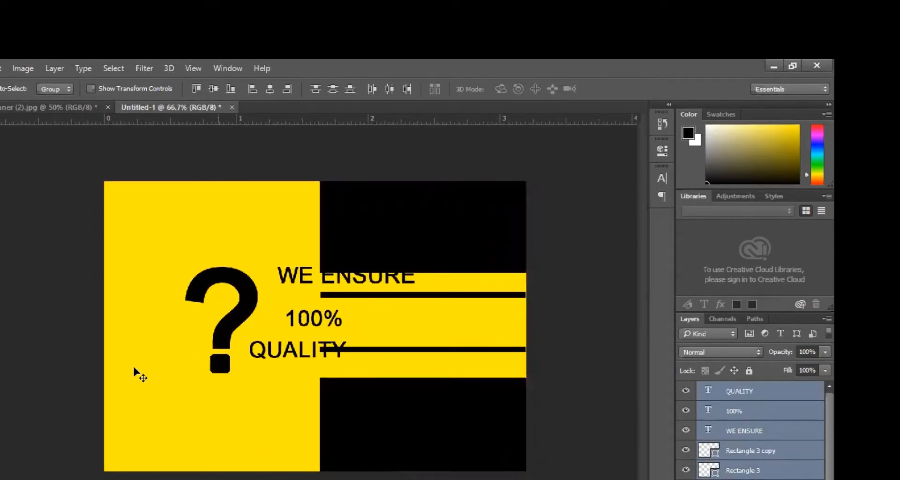
- Pick the WE ENSURE layer from the canvas right-click layer list
{"action": "right_click", "coordinate": [232, 323]}
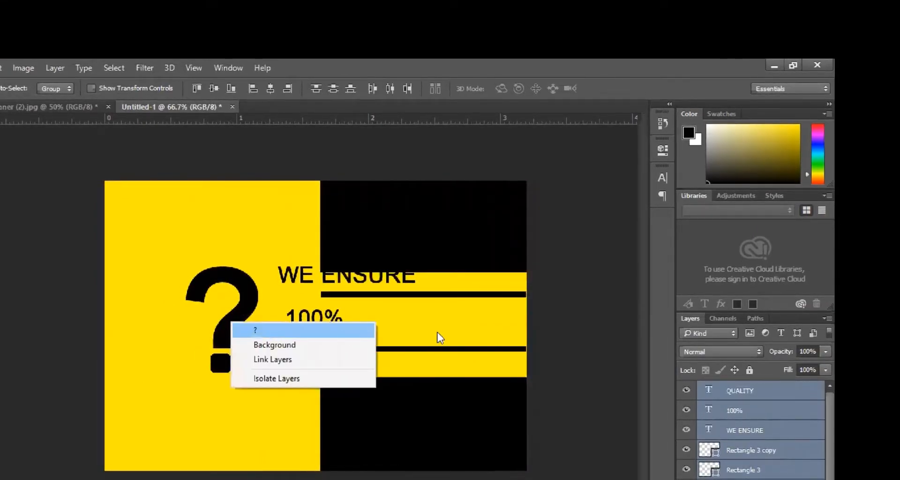
{"action": "left_click", "coordinate": [424, 337]}
{"action": "right_click", "coordinate": [305, 282]}
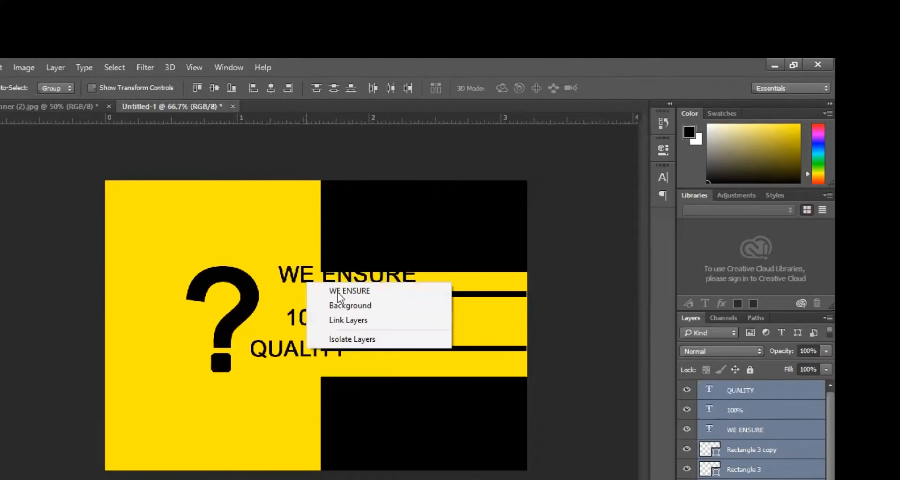
{"action": "left_click", "coordinate": [313, 288]}
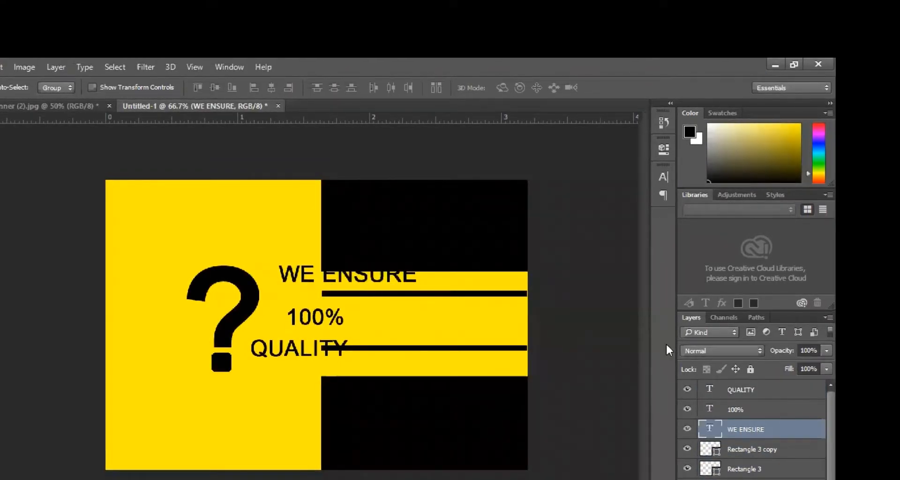
- Nudge WE ENSURE right and down onto the upper yellow band
{"action": "key", "text": "shift+Right"}
{"action": "key", "text": "shift+Right"}
{"action": "key", "text": "shift+Right"}
{"action": "key", "text": "shift+Right"}
{"action": "key", "text": "shift+Right"}
{"action": "key", "text": "shift+Right"}
{"action": "key", "text": "shift+Right"}
{"action": "key", "text": "shift+Right"}
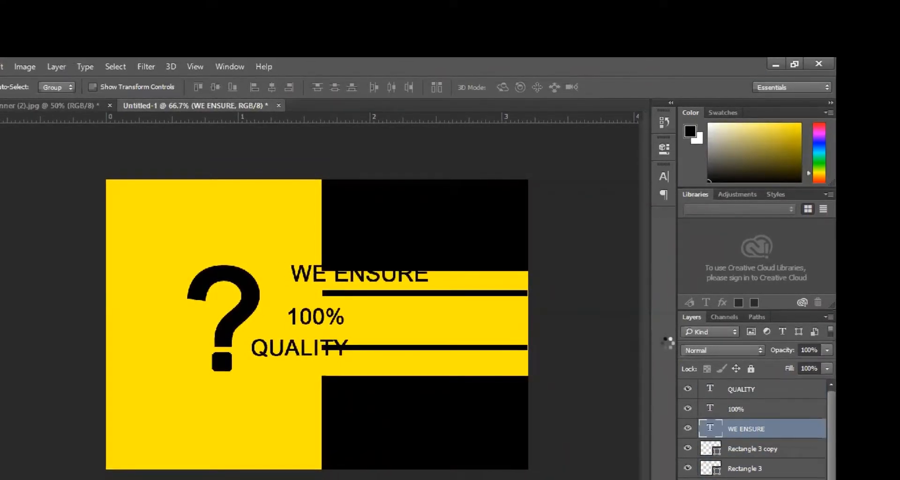
{"action": "key", "text": "shift+Right"}
{"action": "key", "text": "shift+Right"}
{"action": "key", "text": "shift+Right"}
{"action": "key", "text": "shift+Right"}
{"action": "key", "text": "shift+Right"}
{"action": "key", "text": "shift+Right"}
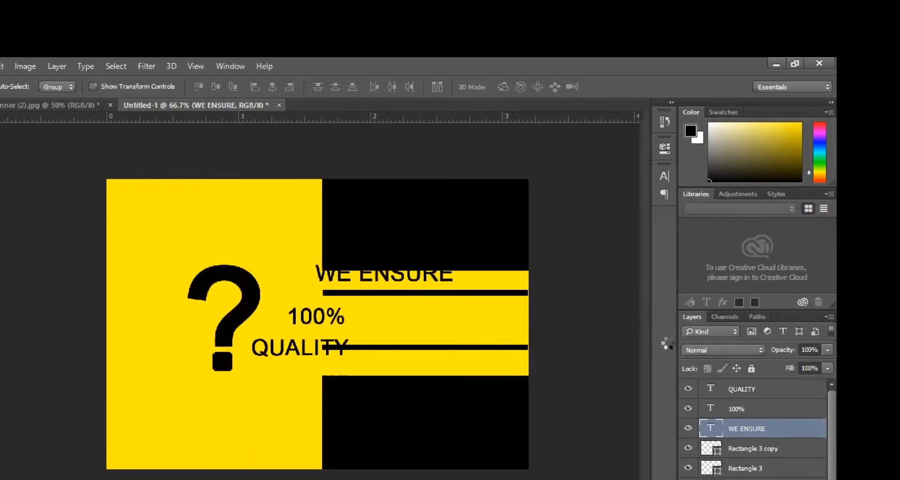
{"action": "key", "text": "shift+Right"}
{"action": "key", "text": "shift+Right"}
{"action": "key", "text": "shift+Right"}
{"action": "key", "text": "shift+Right"}
{"action": "key", "text": "shift+Right"}
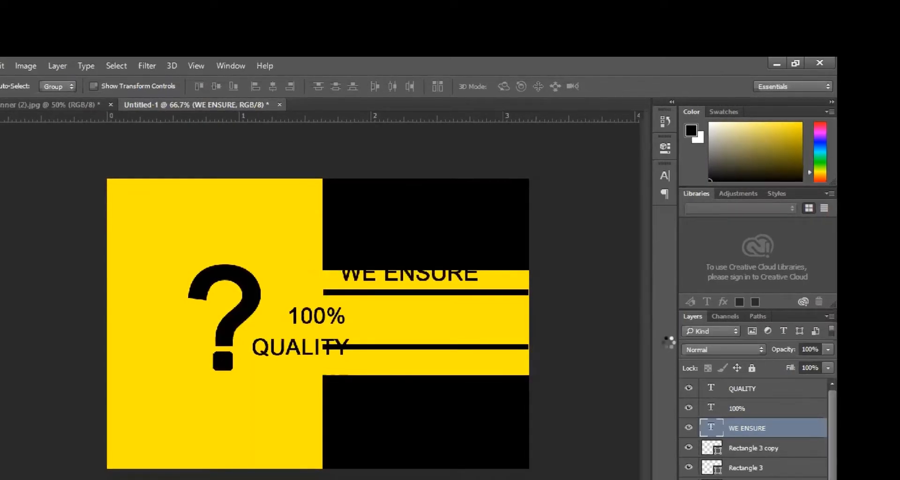
{"action": "key", "text": "Down"}
{"action": "key", "text": "Down"}
{"action": "key", "text": "Down"}
{"action": "key", "text": "Down"}
{"action": "key", "text": "Down"}
{"action": "key", "text": "Down"}
{"action": "key", "text": "Down"}
{"action": "key", "text": "Down"}
{"action": "key", "text": "Down"}
{"action": "key", "text": "Down"}
{"action": "key", "text": "Down"}
{"action": "key", "text": "Down"}
{"action": "key", "text": "Down"}
{"action": "key", "text": "Down"}
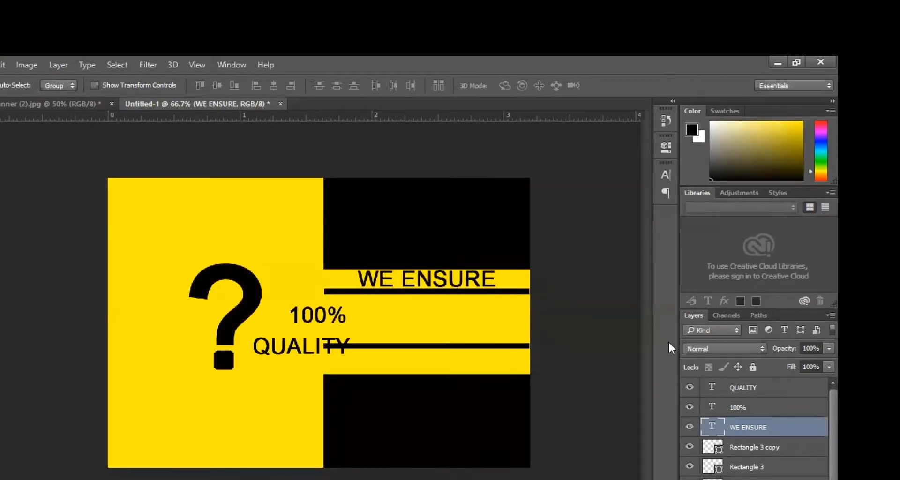
- Delete the recreated layers from the original banner document
{"action": "left_click", "coordinate": [27, 101]}
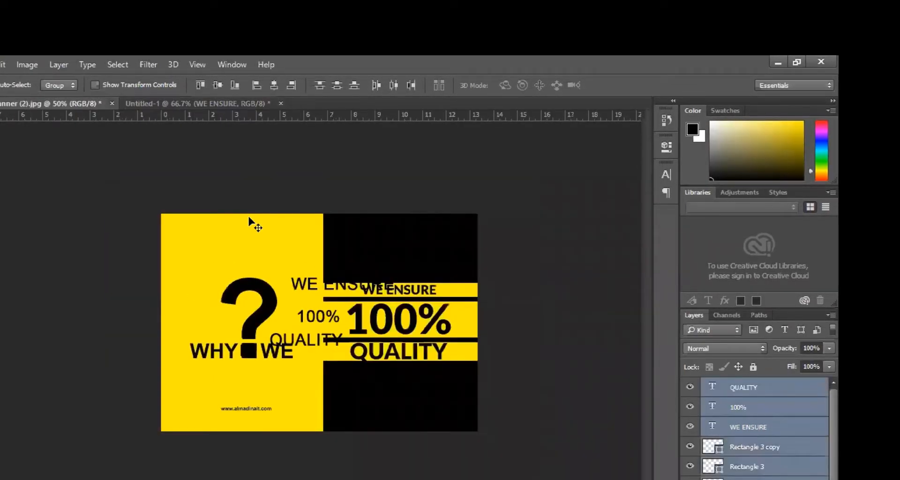
{"action": "right_click", "coordinate": [310, 283]}
{"action": "left_click", "coordinate": [305, 284]}
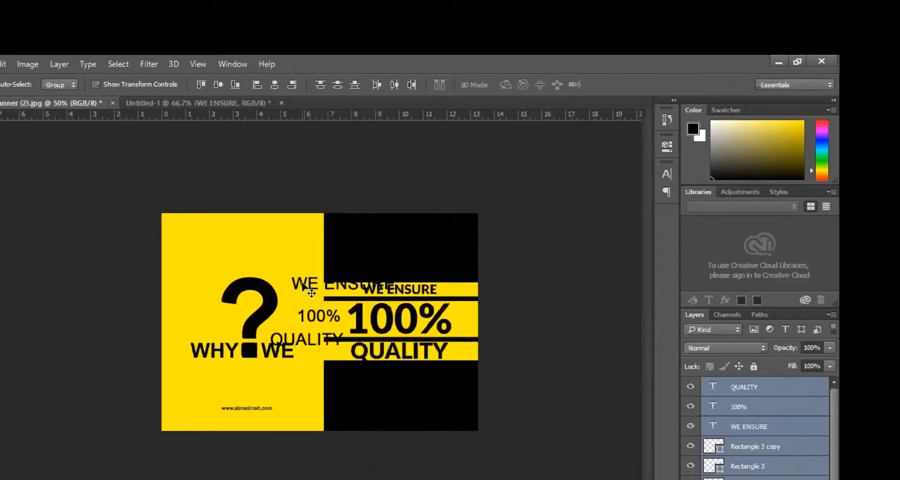
{"action": "key", "text": "Delete"}
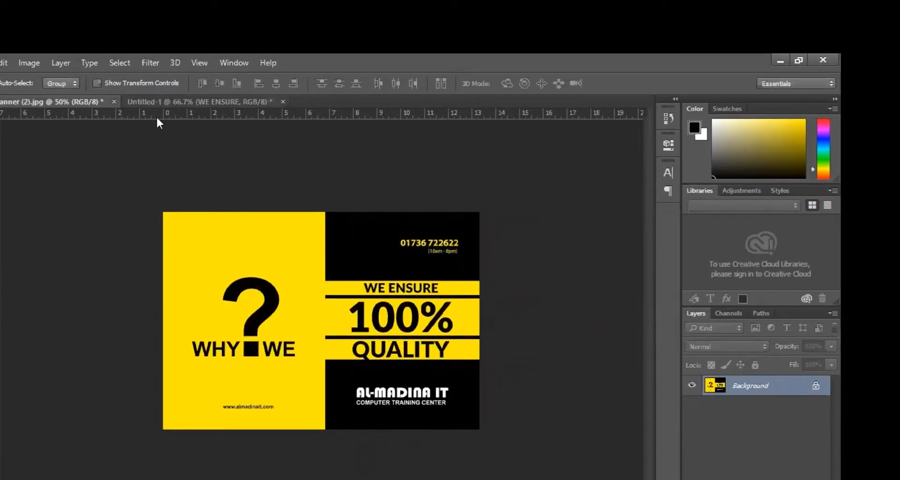
- Back in Untitled-1, move the 100% layer just beneath WE ENSURE
{"action": "left_click", "coordinate": [156, 102]}
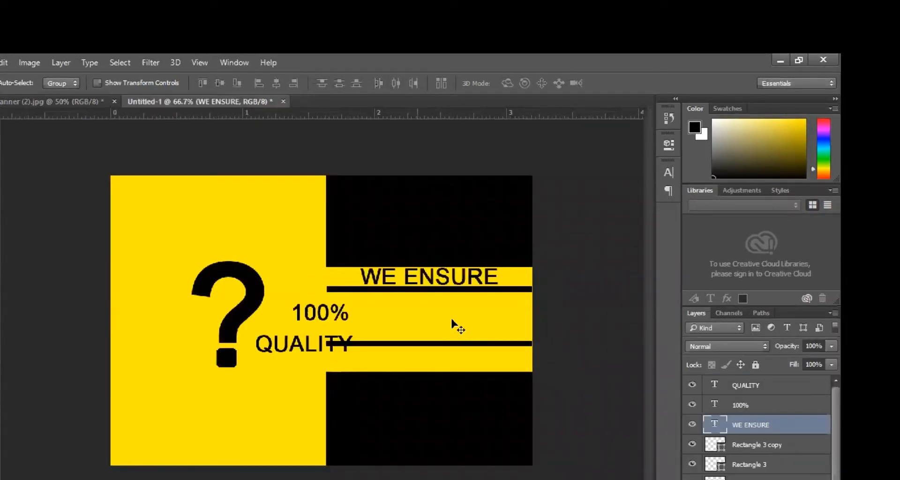
{"action": "left_click", "coordinate": [456, 281], "text": "ctrl"}
{"action": "left_click", "coordinate": [437, 280], "text": "ctrl"}
{"action": "left_click", "coordinate": [428, 391], "text": "alt"}
{"action": "right_click", "coordinate": [259, 381]}
{"action": "left_click", "coordinate": [284, 390]}
{"action": "left_click_drag", "start_coordinate": [262, 386], "coordinate": [345, 363]}
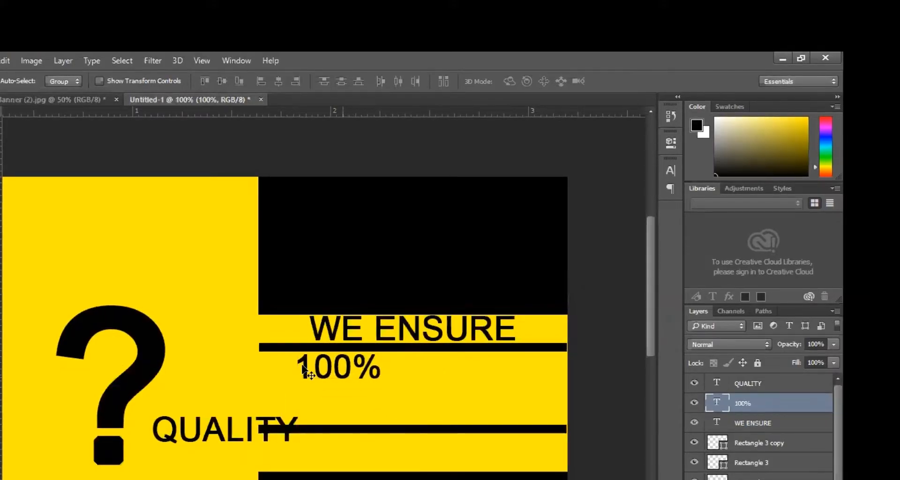
- Enlarge the 100% text to 28 pt and move it down onto the yellow band
{"action": "key", "text": "t"}
{"action": "double_click", "coordinate": [338, 368]}
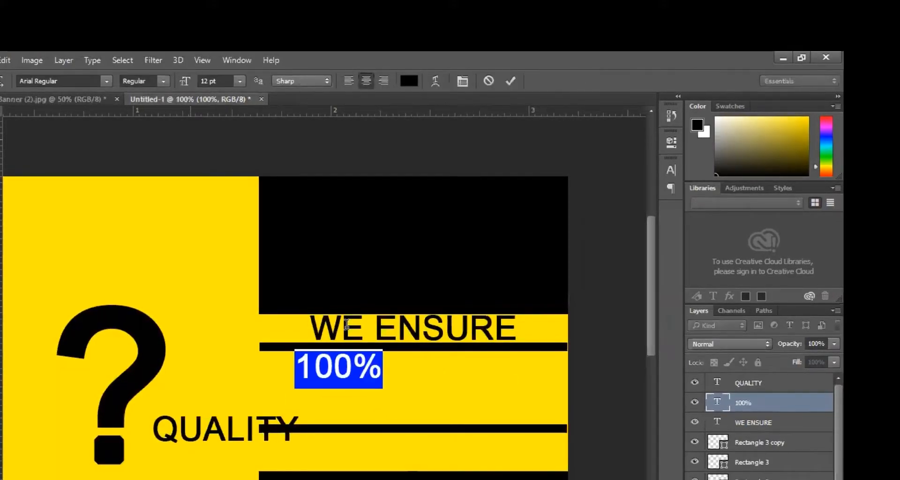
{"action": "left_click", "coordinate": [207, 81]}
{"action": "key", "text": "Up"}
{"action": "key", "text": "Up"}
{"action": "key", "text": "Up"}
{"action": "key", "text": "Up"}
{"action": "key", "text": "Up"}
{"action": "key", "text": "Up"}
{"action": "key", "text": "Up"}
{"action": "key", "text": "Up"}
{"action": "key", "text": "Up"}
{"action": "key", "text": "Up"}
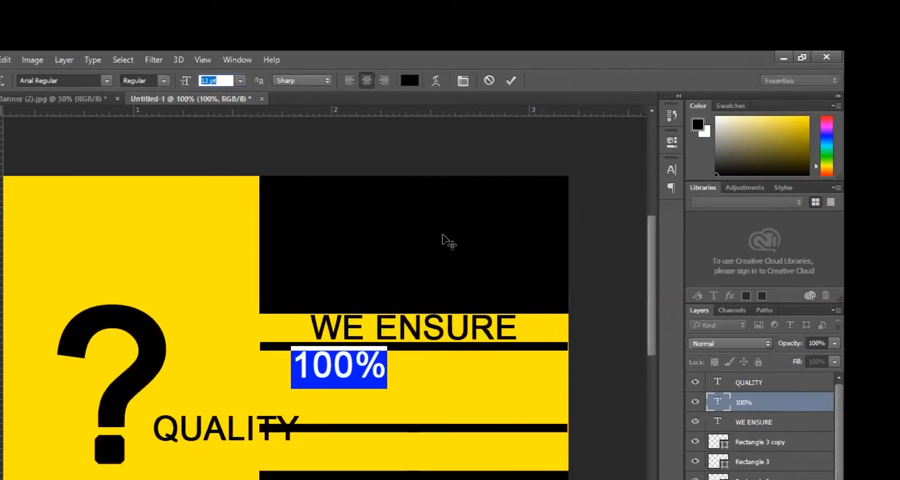
{"action": "key", "text": "Up"}
{"action": "key", "text": "Up"}
{"action": "key", "text": "Up"}
{"action": "key", "text": "Up"}
{"action": "key", "text": "Up"}
{"action": "key", "text": "Up"}
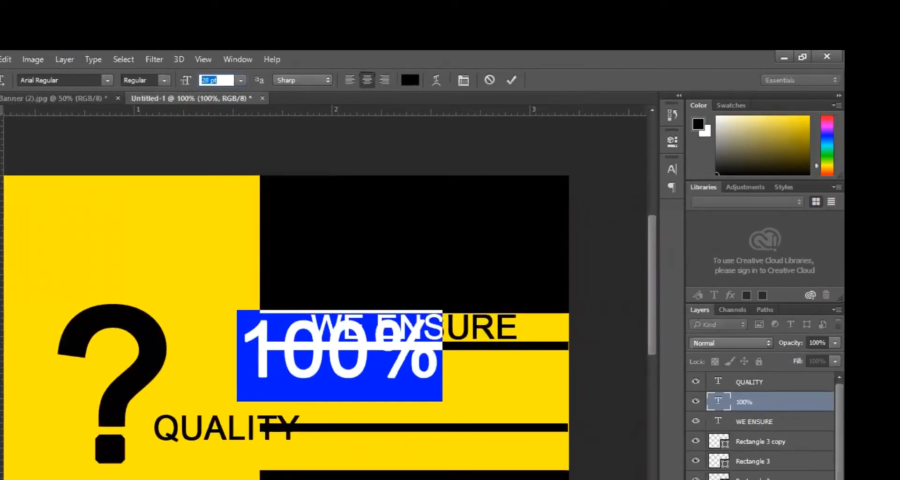
{"action": "key", "text": "ctrl+Return"}
{"action": "key", "text": "v"}
{"action": "left_click_drag", "start_coordinate": [350, 363], "coordinate": [422, 402]}
{"action": "key", "text": "Down"}
{"action": "key", "text": "Down"}
{"action": "key", "text": "Down"}
{"action": "key", "text": "Down"}
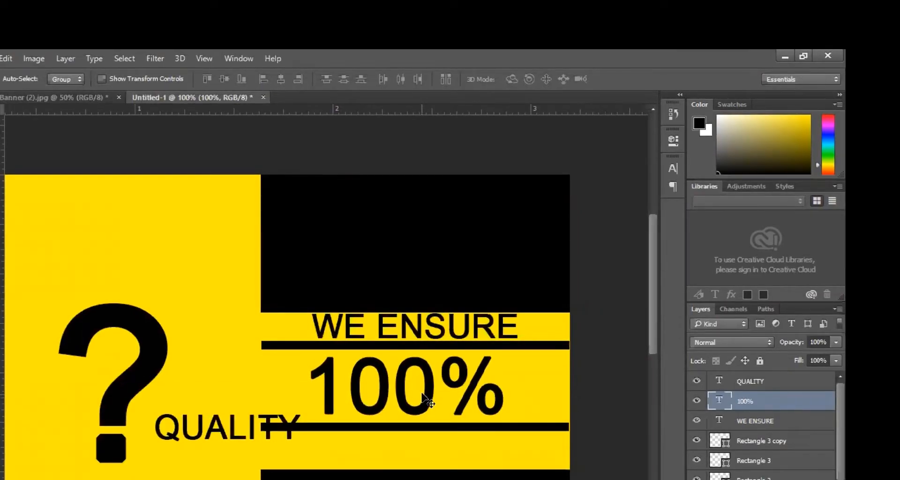
- Bump 100% up to 30 pt and nudge it right to centre it
{"action": "key", "text": "t"}
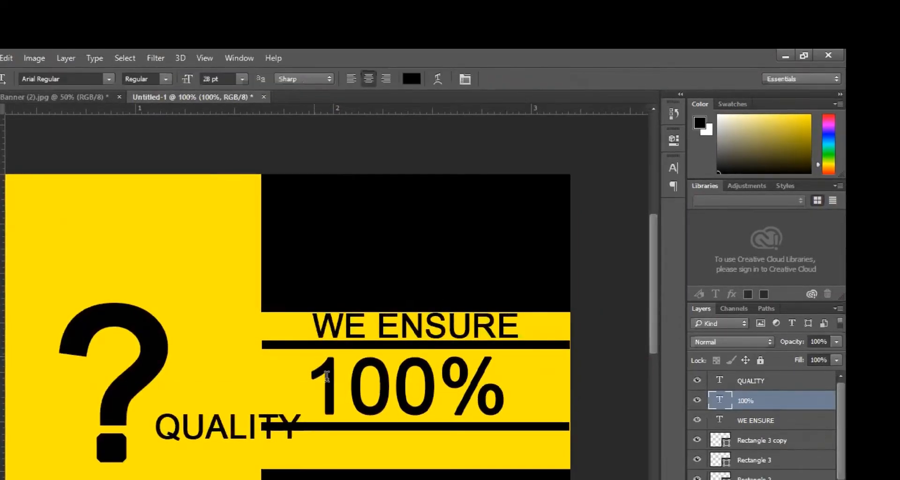
{"action": "key", "text": "Return"}
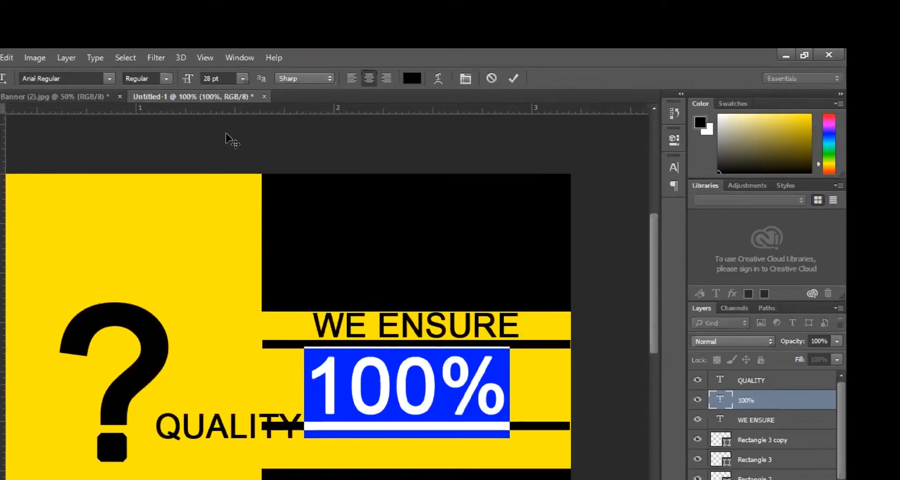
{"action": "key", "text": "ctrl+shift+period"}
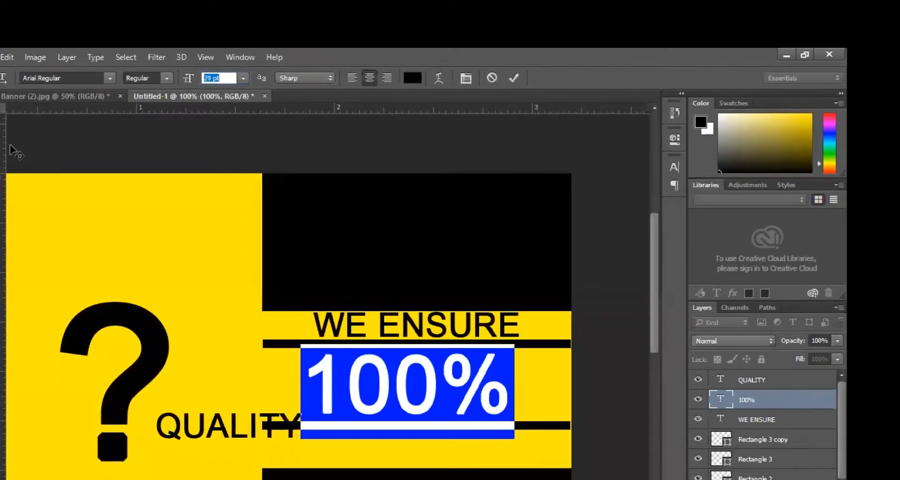
{"action": "key", "text": "ctrl+Return"}
{"action": "key", "text": "v"}
{"action": "key", "text": "Right"}
{"action": "key", "text": "Right"}
{"action": "key", "text": "Right"}
{"action": "key", "text": "Right"}
{"action": "key", "text": "Right"}
{"action": "key", "text": "Right"}
{"action": "key", "text": "Right"}
{"action": "key", "text": "Right"}
{"action": "key", "text": "Right"}
{"action": "key", "text": "Right"}
{"action": "key", "text": "Right"}
{"action": "key", "text": "Right"}
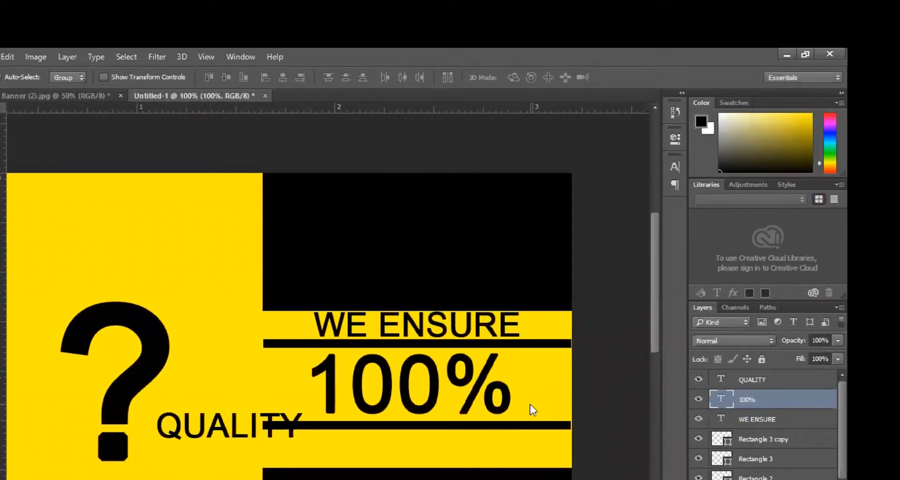
{"action": "key", "text": "Right"}
{"action": "key", "text": "Right"}
{"action": "key", "text": "Right"}
{"action": "key", "text": "Right"}
{"action": "key", "text": "Right"}
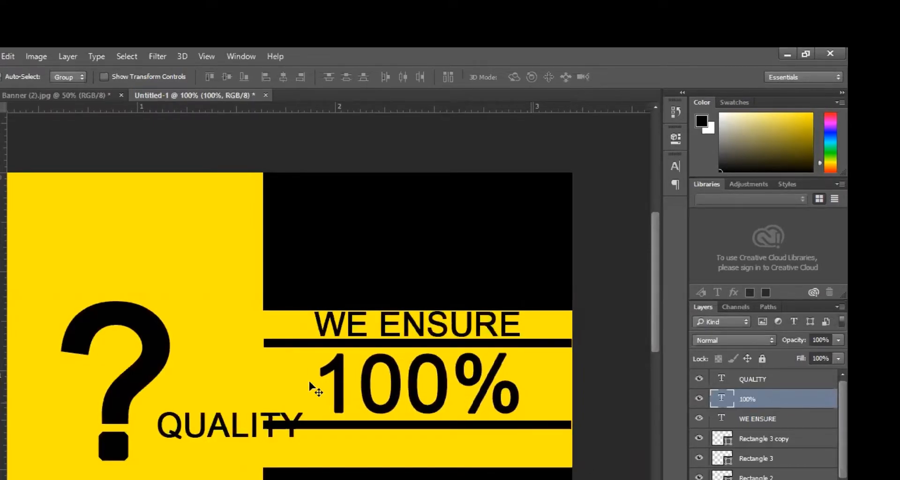
{"action": "scroll", "coordinate": [277, 361], "scroll_direction": "down", "scroll_amount": 3}
- Move the QUALITY text down into the lower yellow band beneath 100%
{"action": "right_click", "coordinate": [250, 388]}
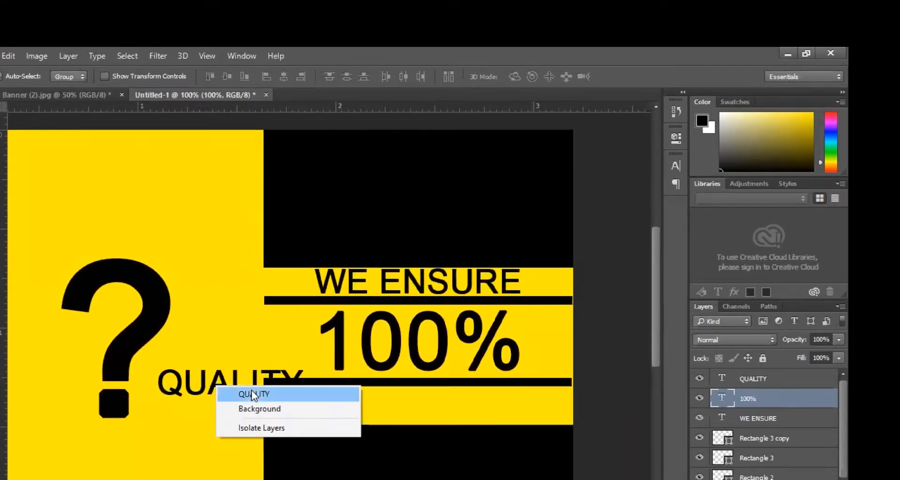
{"action": "left_click", "coordinate": [256, 393]}
{"action": "left_click_drag", "start_coordinate": [248, 379], "coordinate": [438, 399]}
- Compare the layout with the Banner (2).jpg reference and check QUALITY's placement with Free Transform
{"action": "left_click", "coordinate": [55, 94]}
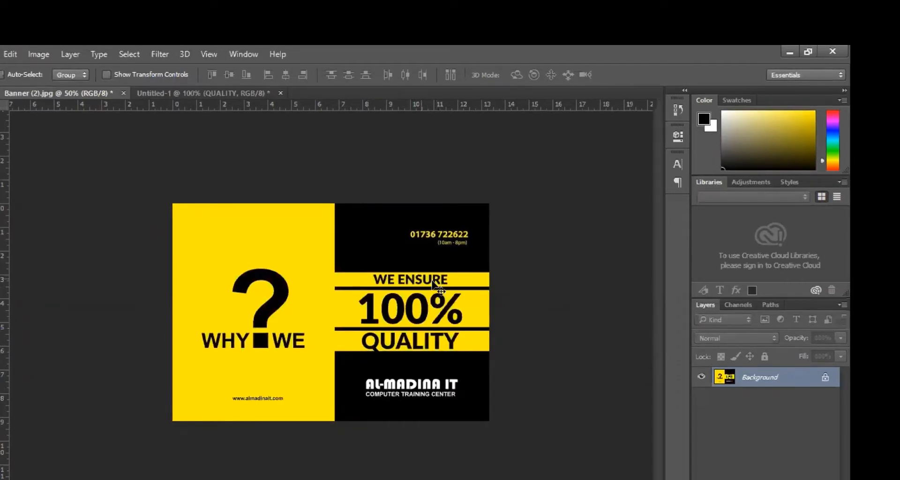
{"action": "left_click", "coordinate": [203, 93]}
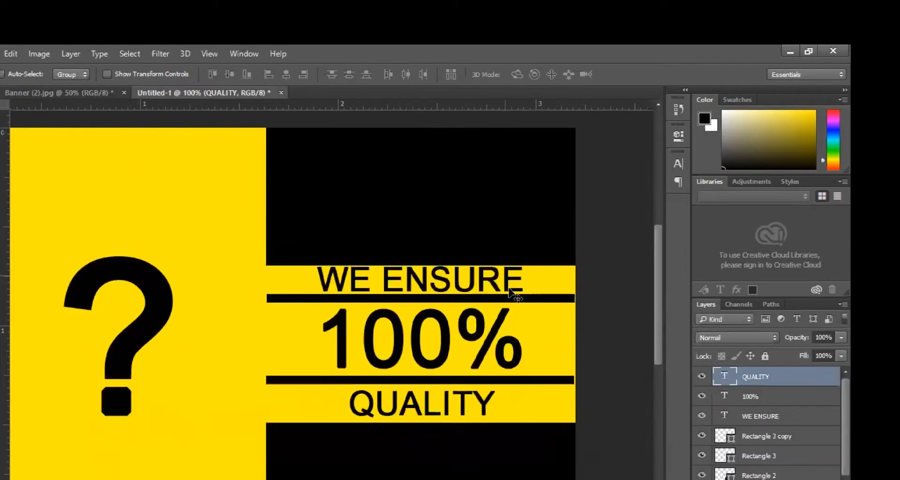
{"action": "key", "text": "ctrl+plus"}
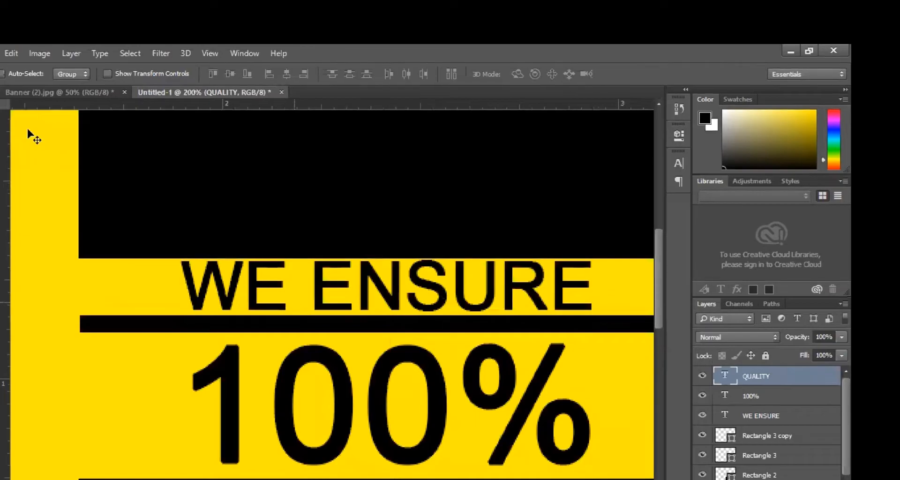
{"action": "left_click", "coordinate": [61, 93]}
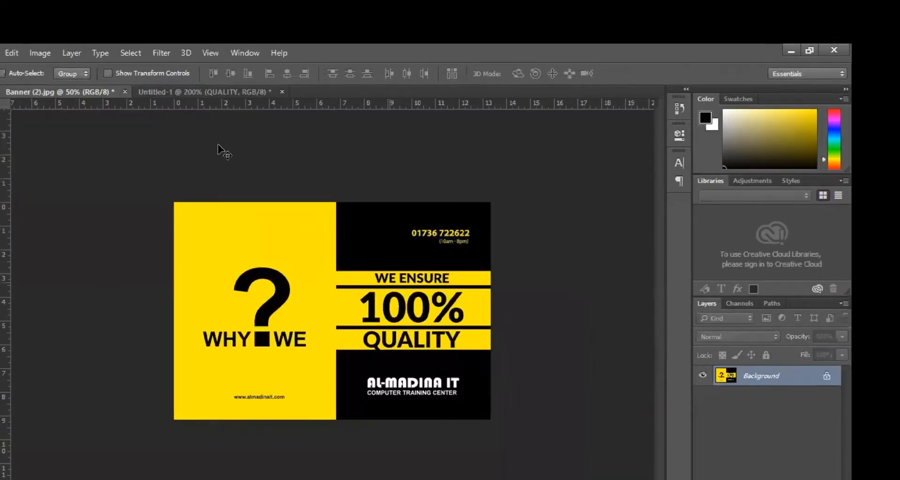
{"action": "key", "text": "ctrl+Tab"}
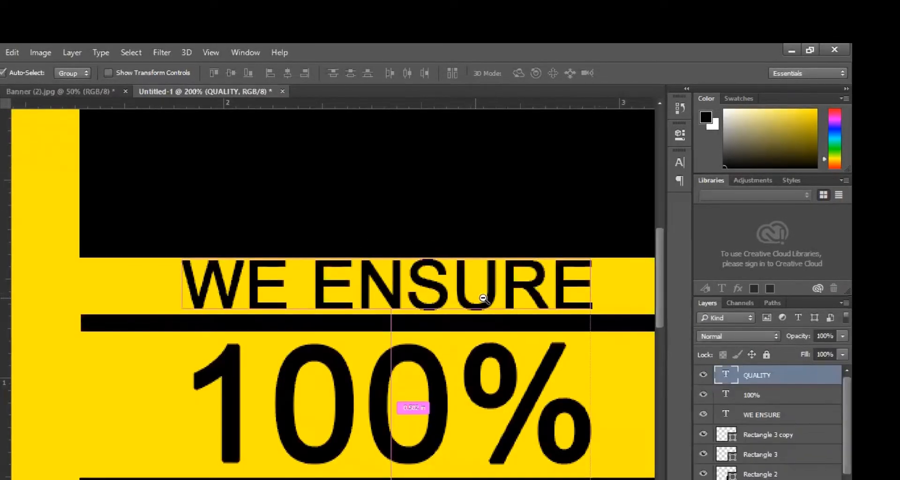
{"action": "scroll", "coordinate": [482, 298], "scroll_direction": "down", "scroll_amount": 1}
{"action": "scroll", "coordinate": [490, 295], "scroll_direction": "up", "scroll_amount": 1}
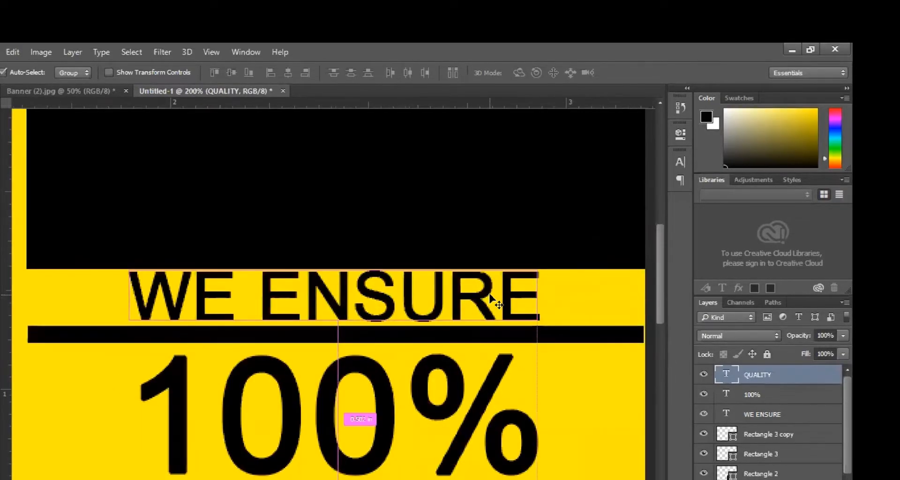
{"action": "key", "text": "ctrl+t"}
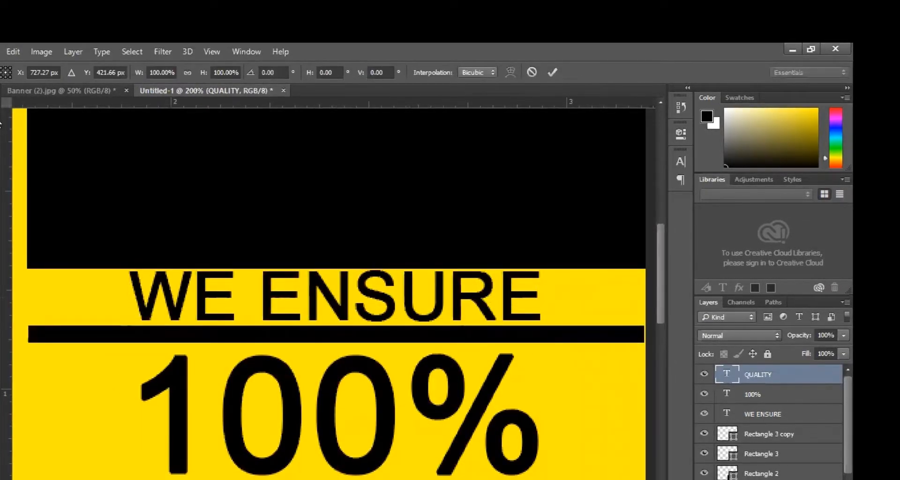
{"action": "key", "text": "Escape"}
{"action": "key", "text": "ctrl+t"}
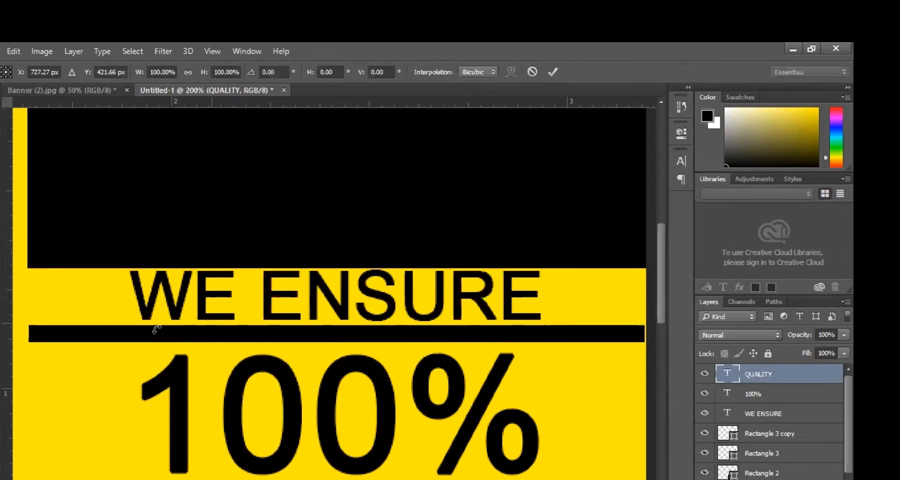
{"action": "key", "text": "Return"}
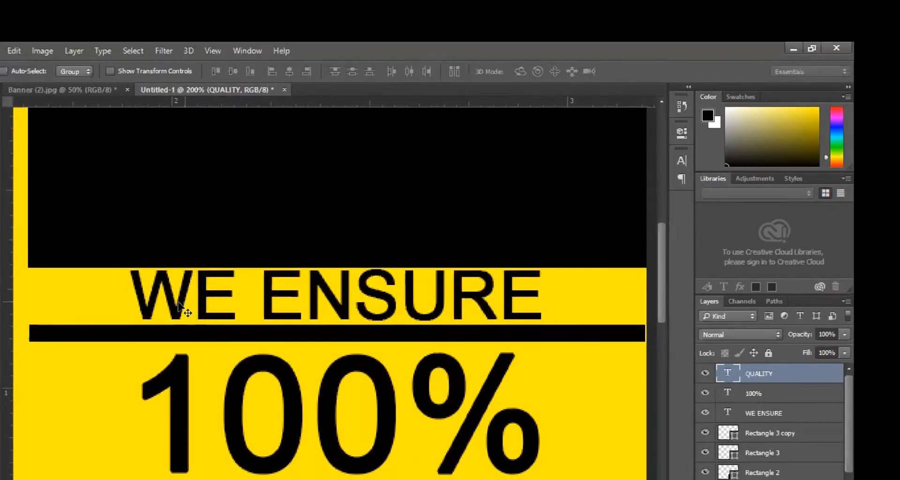
- Scale WE ENSURE to about 90.63% and nudge it to fit centred in its yellow band
{"action": "right_click", "coordinate": [180, 304]}
{"action": "left_click", "coordinate": [206, 310]}
{"action": "key", "text": "ctrl+t"}
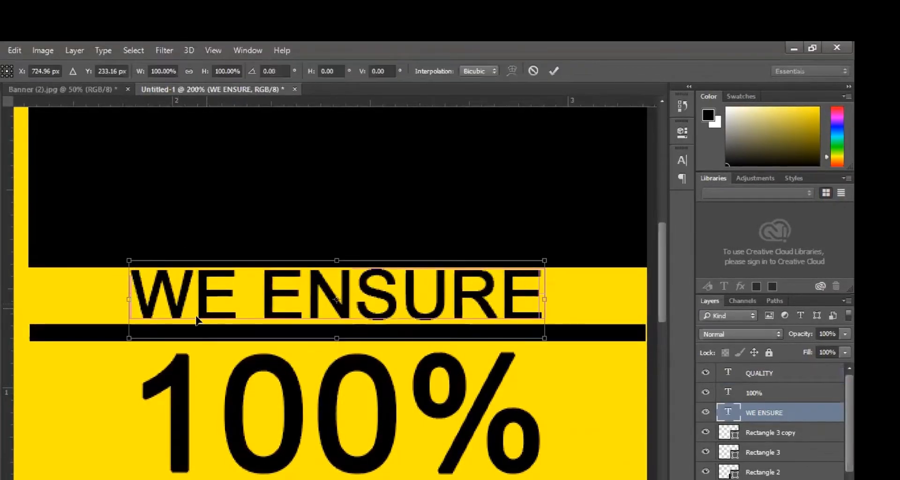
{"action": "left_click_drag", "start_coordinate": [131, 338], "coordinate": [168, 331]}
{"action": "left_click_drag", "start_coordinate": [322, 301], "coordinate": [297, 318]}
{"action": "left_click", "coordinate": [483, 341], "text": "alt"}
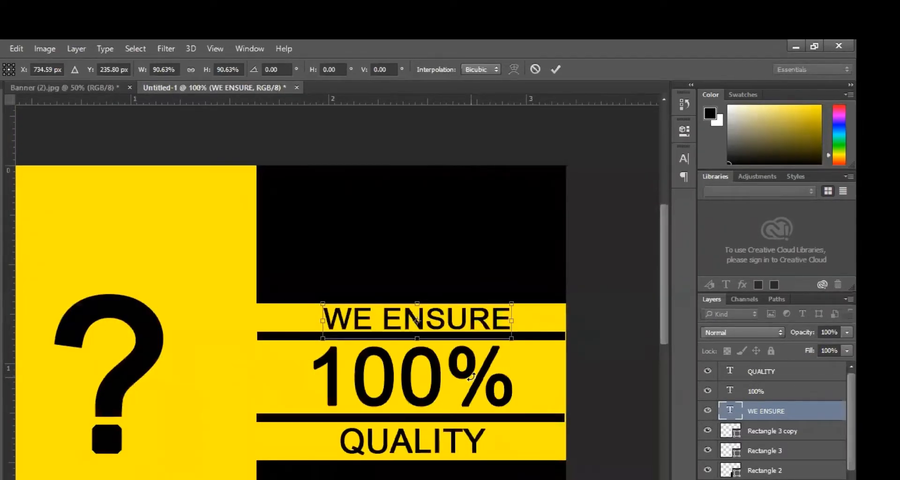
{"action": "key", "text": "Left"}
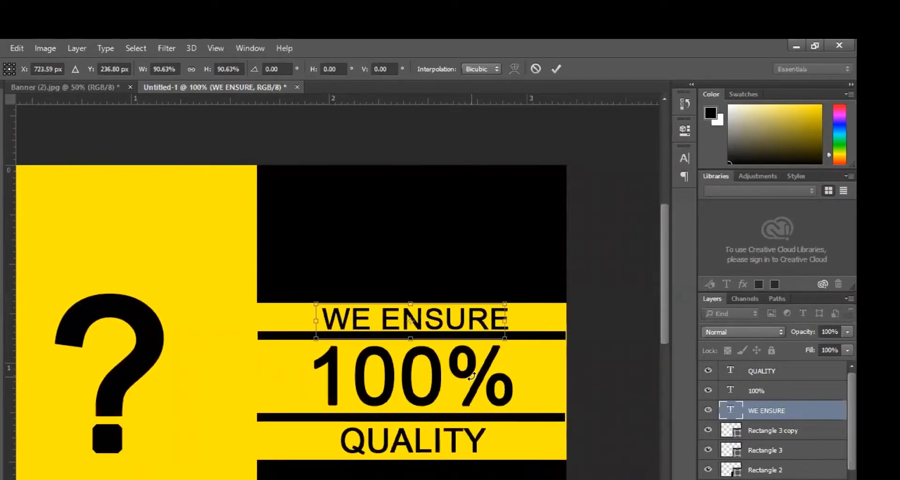
{"action": "key", "text": "Up"}
{"action": "key", "text": "Up"}
{"action": "key", "text": "Down"}
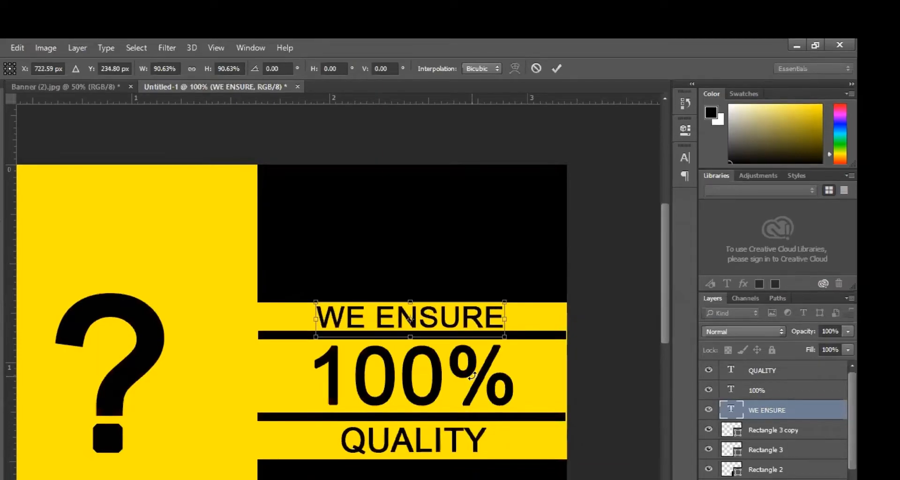
{"action": "key", "text": "Return"}
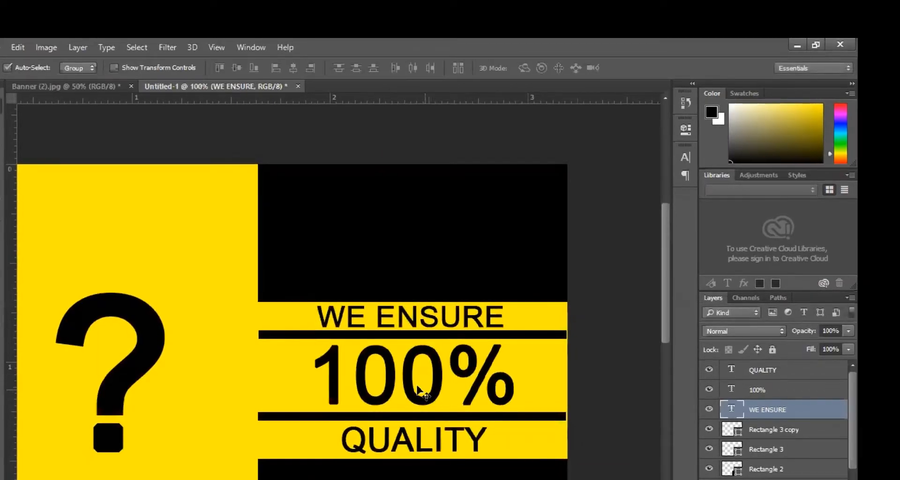
{"action": "right_click", "coordinate": [411, 392]}
- Stretch the 100% text slightly taller with Free Transform
{"action": "left_click", "coordinate": [446, 402]}
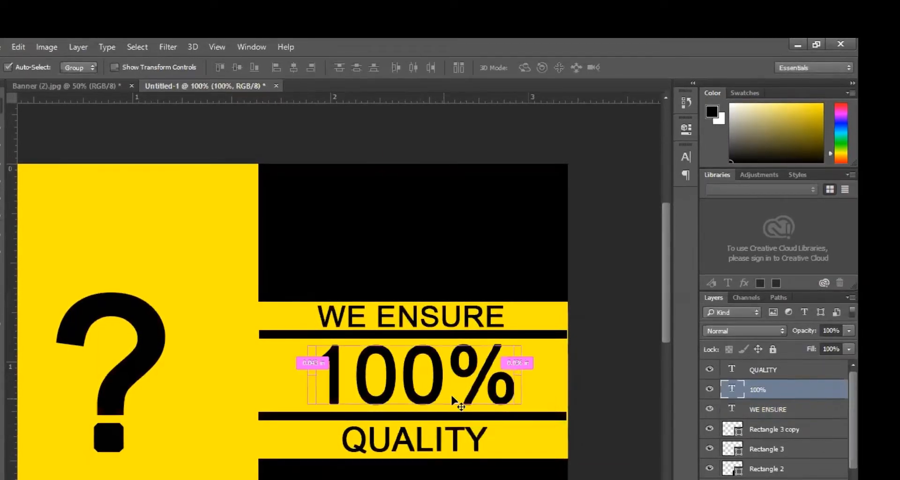
{"action": "key", "text": "ctrl+t"}
{"action": "left_click_drag", "start_coordinate": [415, 331], "coordinate": [415, 331]}
{"action": "key", "text": "Return"}
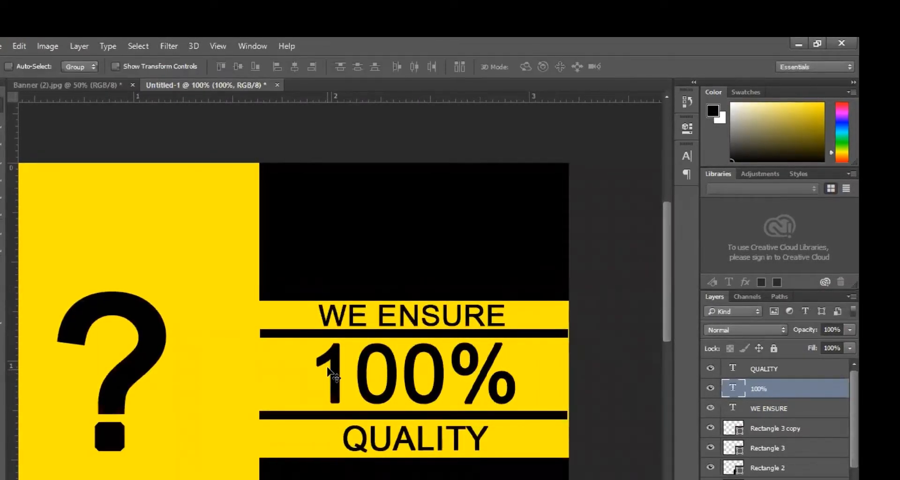
- Set the 100% text's font style to Arial Bold
{"action": "key", "text": "t"}
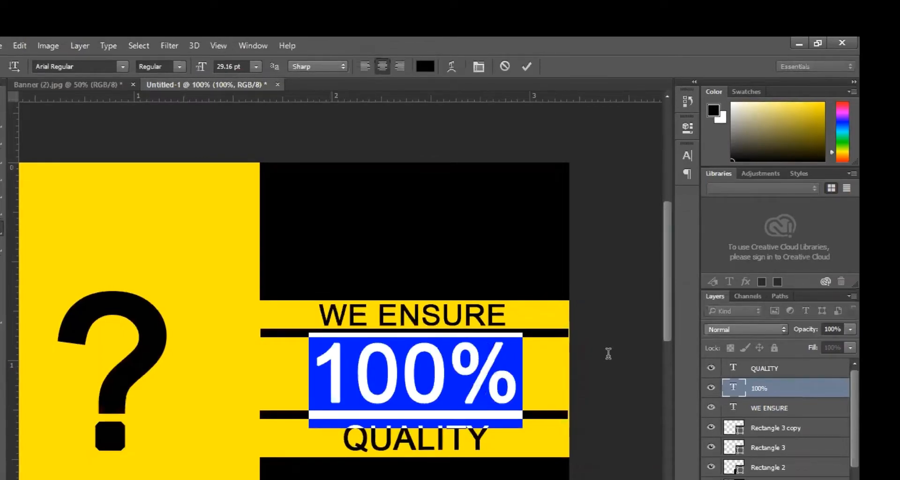
{"action": "left_click", "coordinate": [159, 66]}
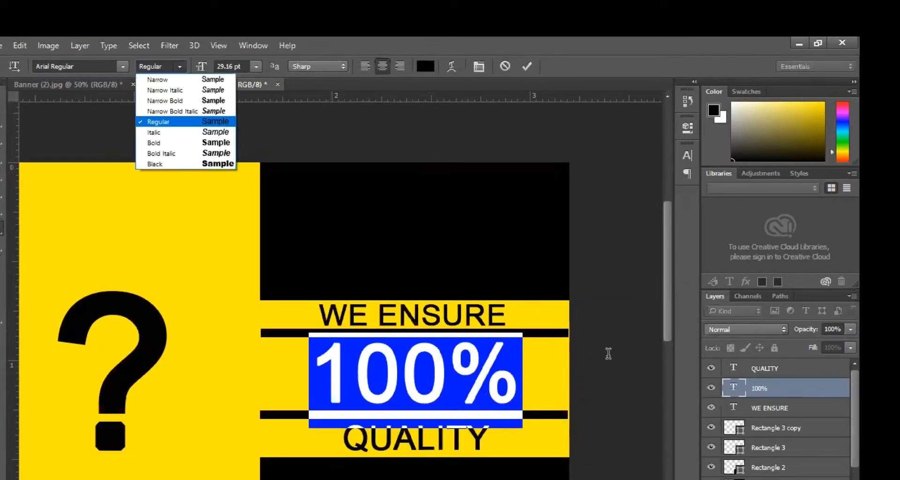
{"action": "left_click", "coordinate": [191, 142]}
{"action": "key", "text": "ctrl+Return"}
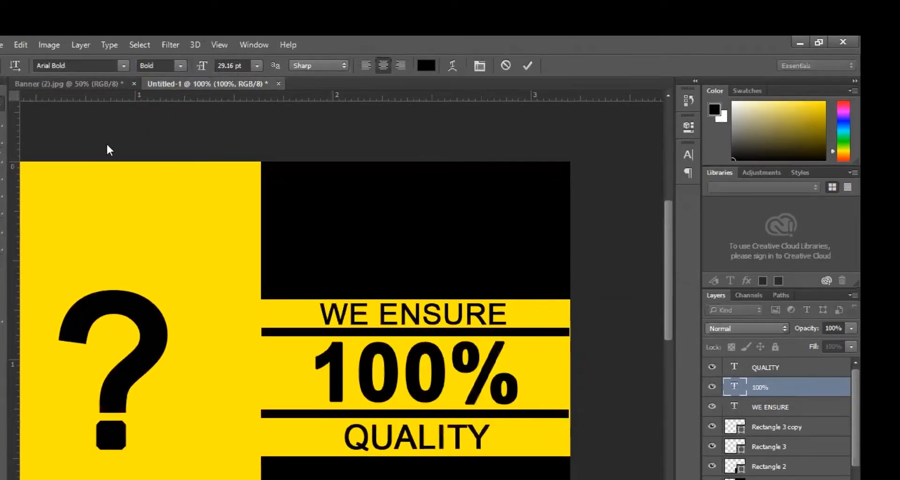
{"action": "key", "text": "v"}
{"action": "left_click", "coordinate": [366, 401]}
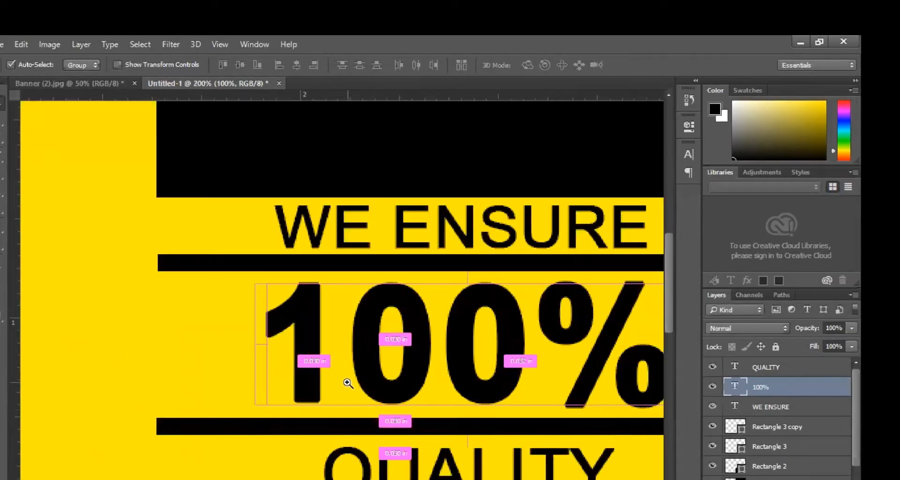
{"action": "left_click", "coordinate": [352, 380]}
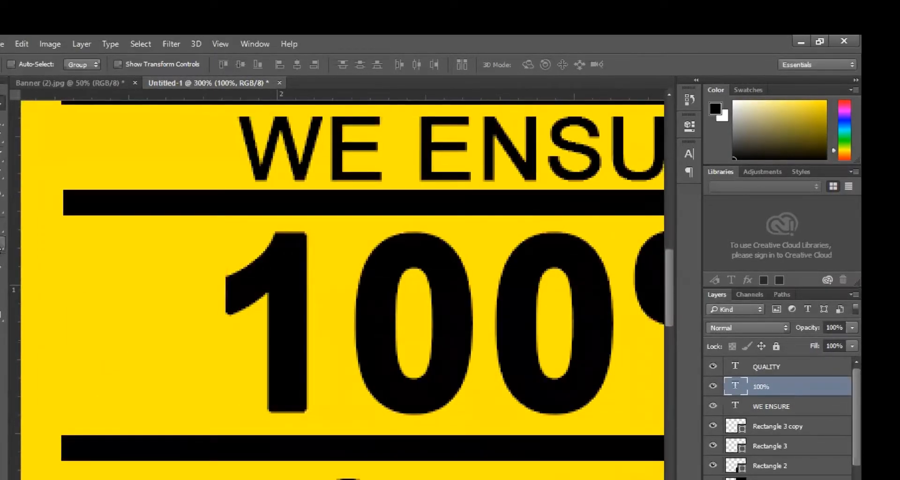
- Draw a small 46 × 10 px black bar under the 1 of 100%, nudging and resizing it to fit
{"action": "key", "text": "u"}
{"action": "left_click_drag", "start_coordinate": [240, 397], "coordinate": [354, 418]}
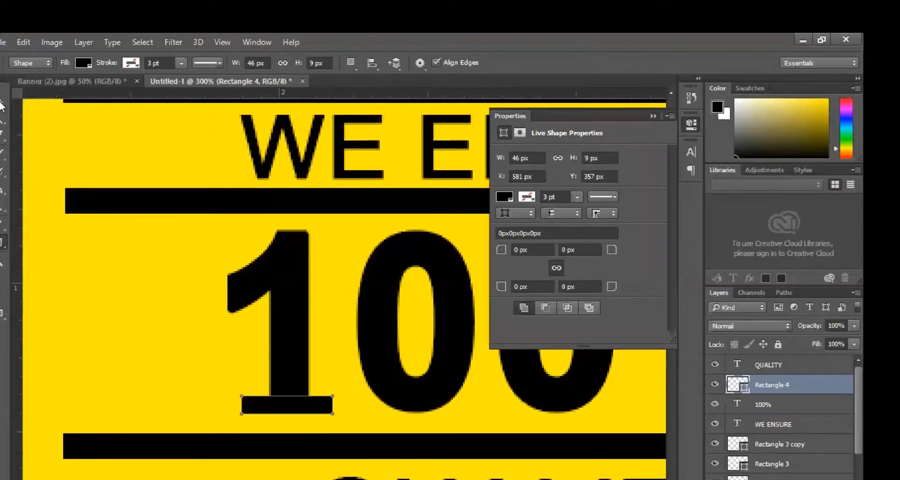
{"action": "key", "text": "v"}
{"action": "key", "text": "Left"}
{"action": "key", "text": "Up"}
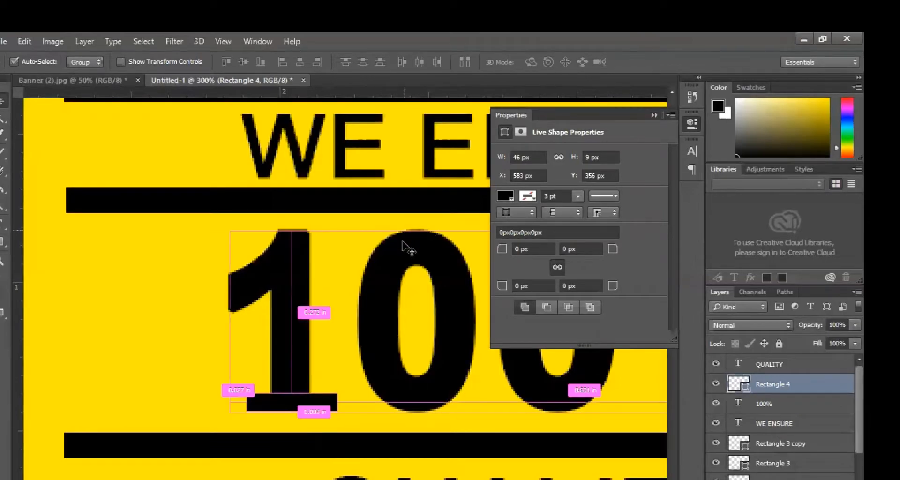
{"action": "key", "text": "ctrl+t"}
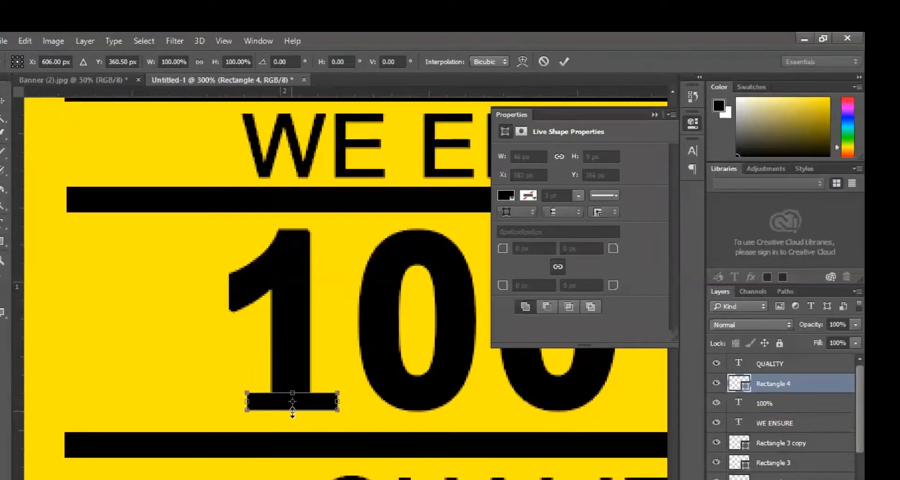
{"action": "left_click_drag", "start_coordinate": [292, 413], "coordinate": [287, 414]}
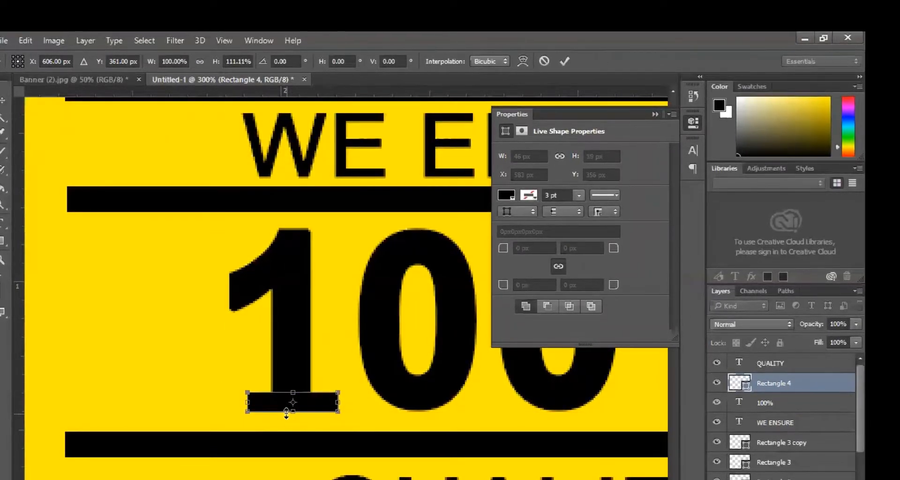
{"action": "key", "text": "Return"}
{"action": "left_click", "coordinate": [657, 115]}
- On Banner (2).jpg, add a black 120 pt Arial Bold WHY text layer
{"action": "left_click", "coordinate": [507, 353], "text": "ctrl+alt"}
{"action": "left_click", "coordinate": [506, 352], "text": "ctrl+alt"}
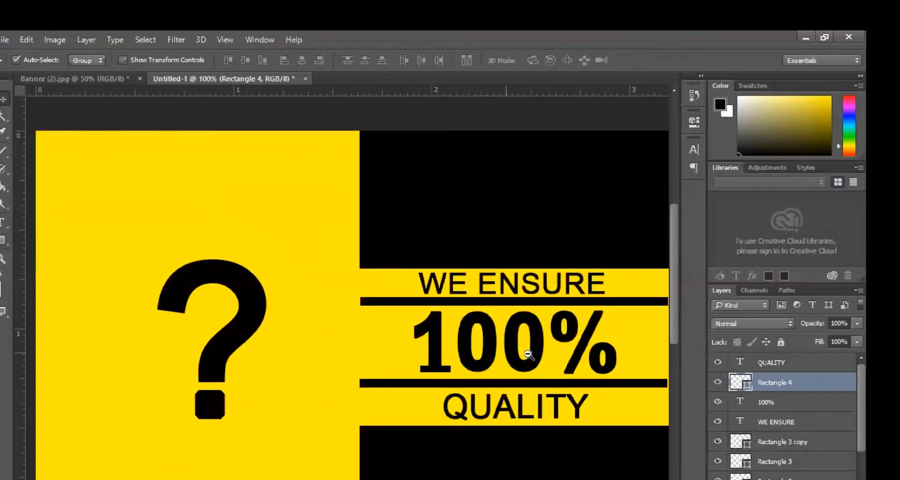
{"action": "left_click", "coordinate": [546, 361], "text": "ctrl+alt"}
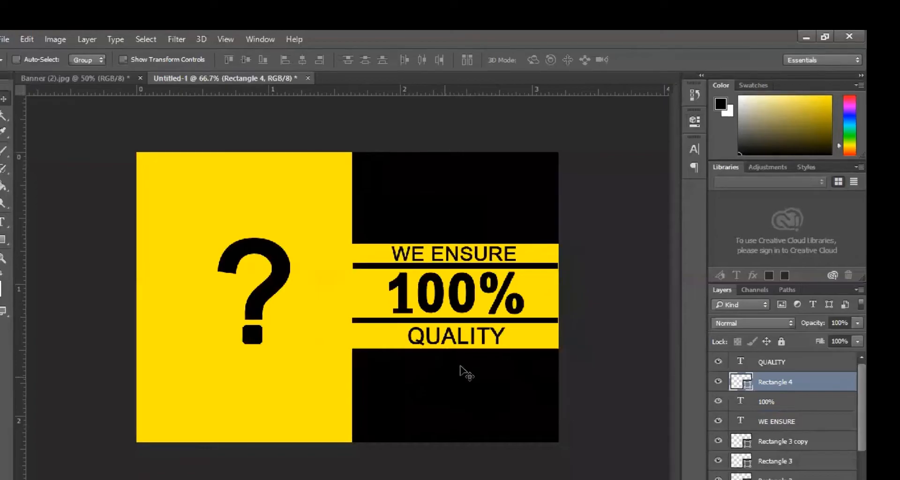
{"action": "left_click", "coordinate": [116, 79]}
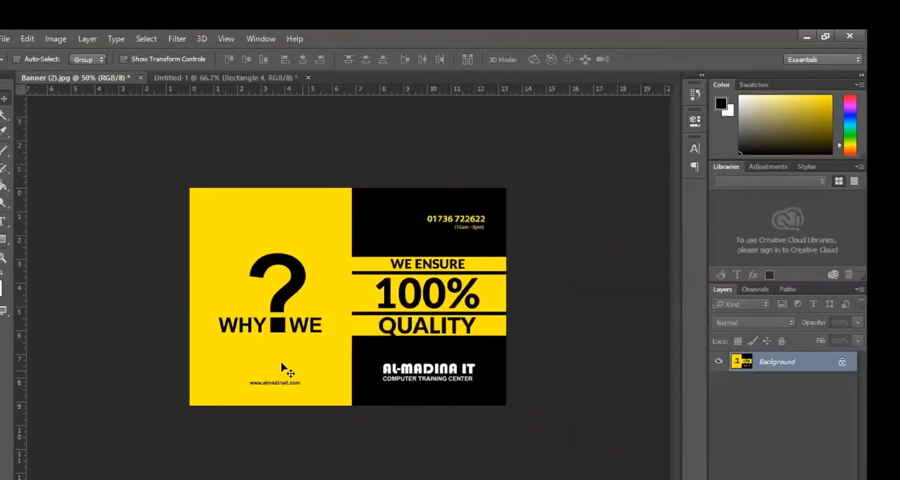
{"action": "left_click", "coordinate": [318, 347]}
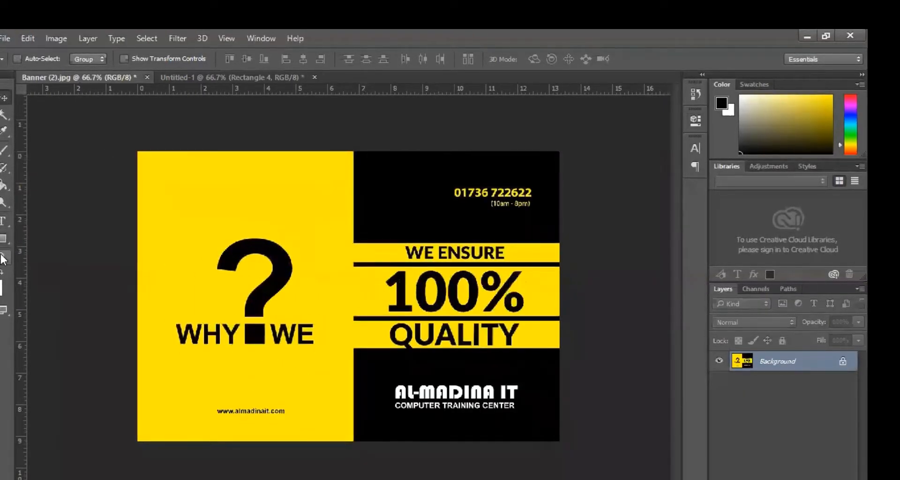
{"action": "left_click", "coordinate": [5, 222]}
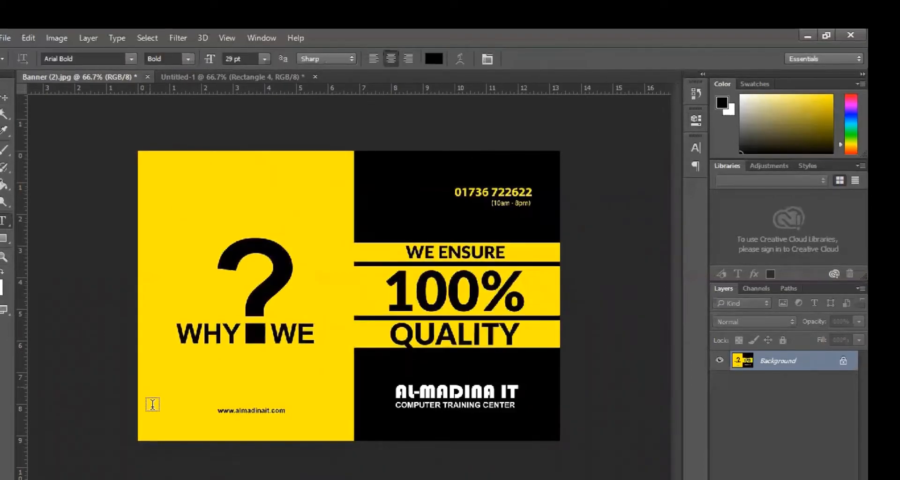
{"action": "left_click", "coordinate": [190, 379]}
{"action": "type", "text": "WHY"}
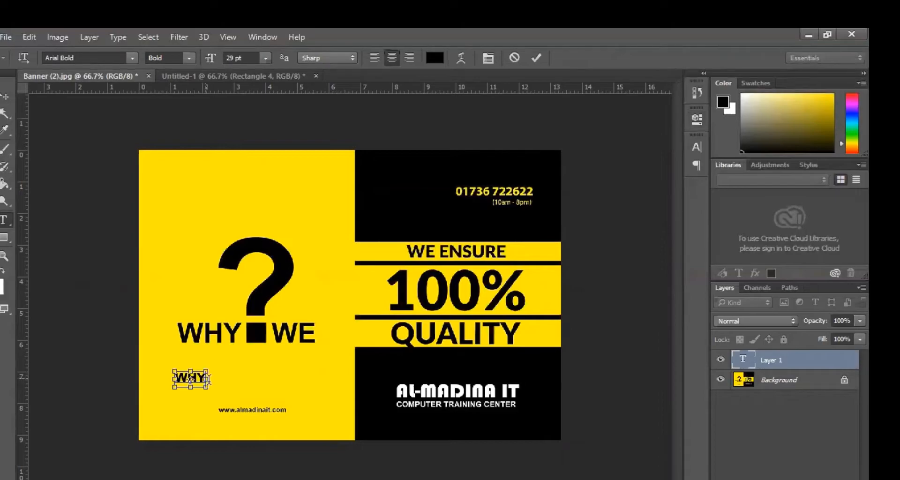
{"action": "key", "text": "ctrl+a"}
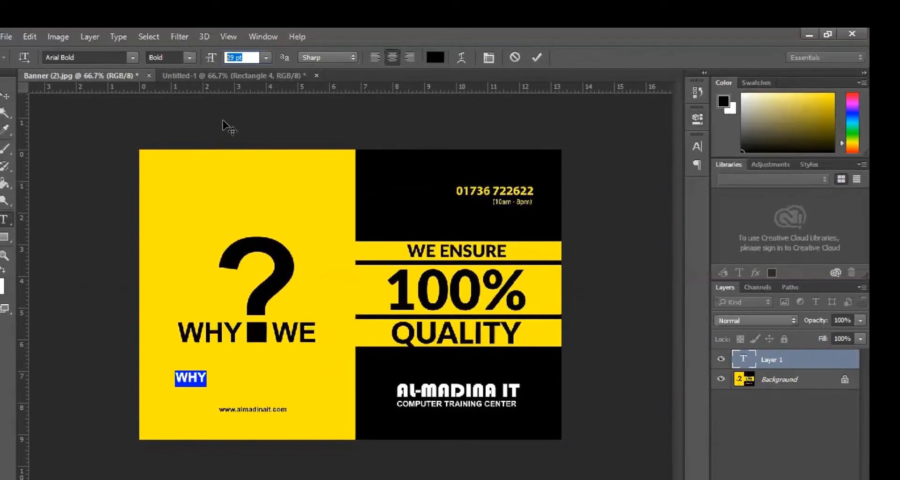
{"action": "type", "text": "120"}
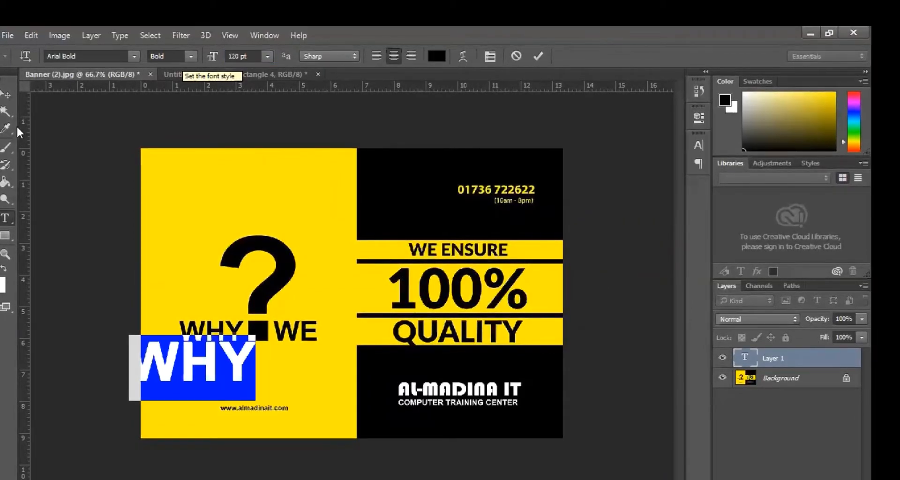
{"action": "left_click", "coordinate": [5, 96]}
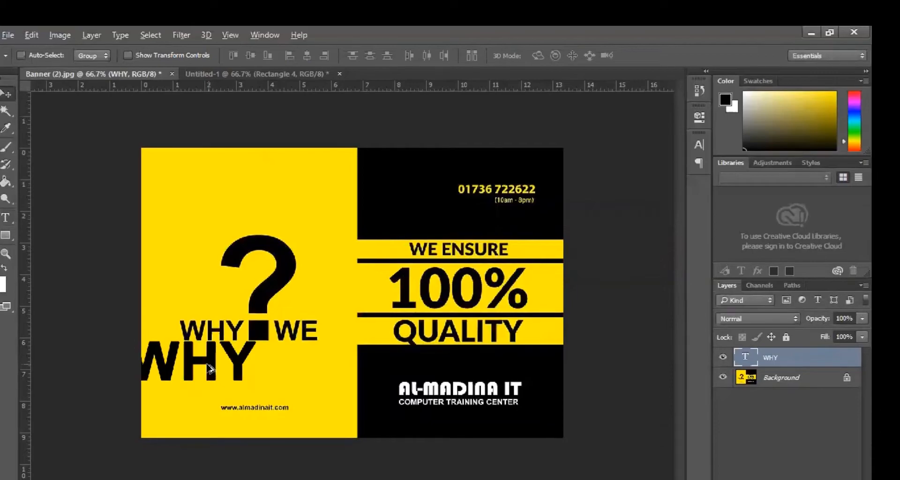
- Duplicate the WHY text to its right and retype the copy as WE
{"action": "left_click_drag", "start_coordinate": [365, 383], "coordinate": [569, 360]}
{"action": "key", "text": "t"}
{"action": "type", "text": "E"}
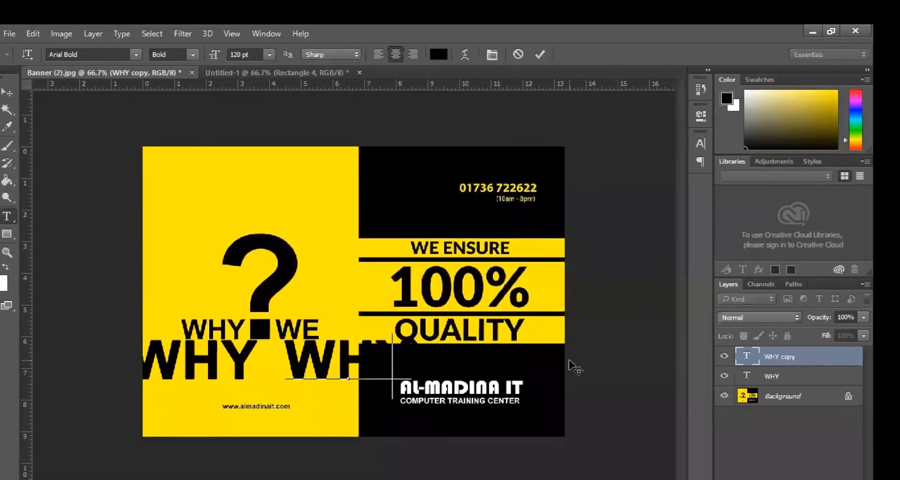
{"action": "left_click", "coordinate": [8, 92]}
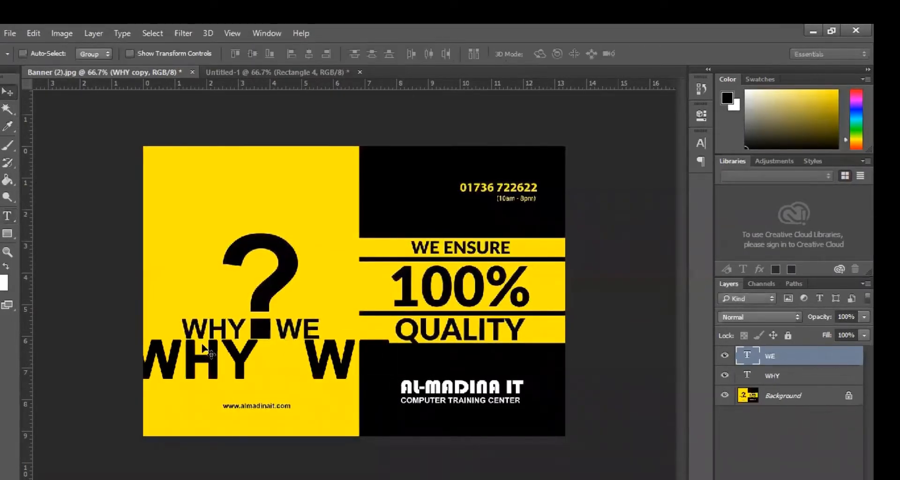
- Scale WHY to about 55% and position it exactly over the banner's WHY
{"action": "right_click", "coordinate": [199, 370]}
{"action": "left_click", "coordinate": [232, 366]}
{"action": "left_click_drag", "start_coordinate": [216, 356], "coordinate": [210, 314]}
{"action": "left_click_drag", "start_coordinate": [163, 298], "coordinate": [381, 373]}
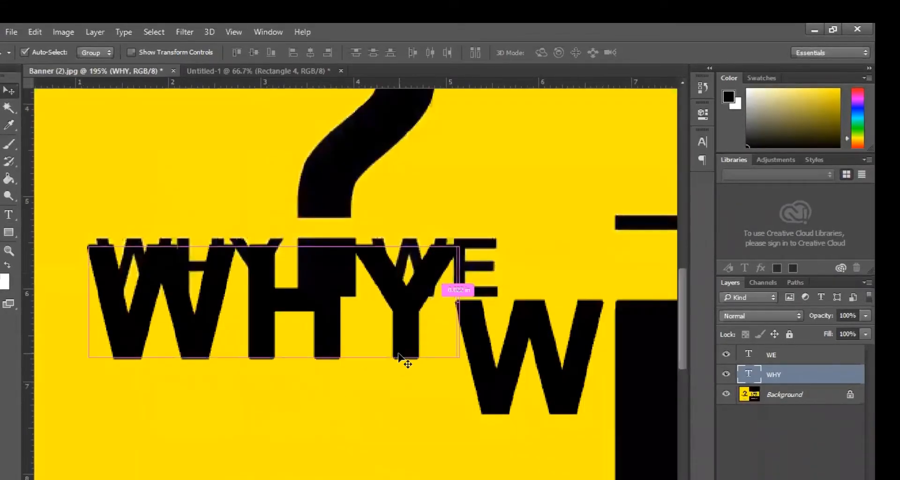
{"action": "key", "text": "ctrl+t"}
{"action": "left_click_drag", "start_coordinate": [462, 416], "coordinate": [271, 346]}
{"action": "key", "text": "Right"}
{"action": "key", "text": "Right"}
{"action": "key", "text": "Right"}
{"action": "key", "text": "Down"}
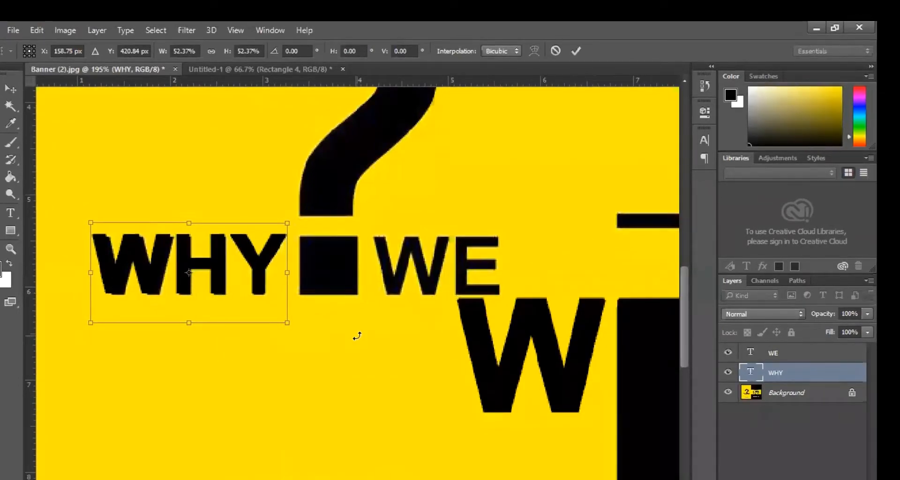
{"action": "key", "text": "Right"}
{"action": "key", "text": "Down"}
{"action": "left_click_drag", "start_coordinate": [196, 331], "coordinate": [193, 320]}
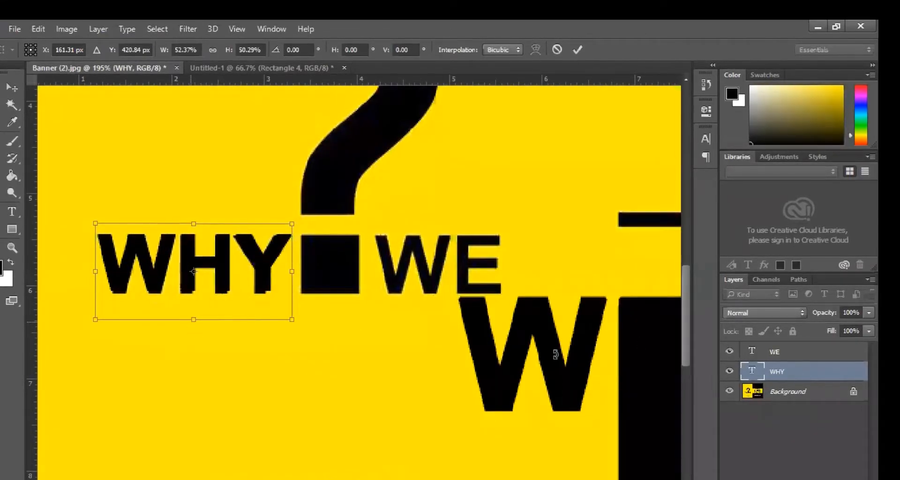
{"action": "key", "text": "Return"}
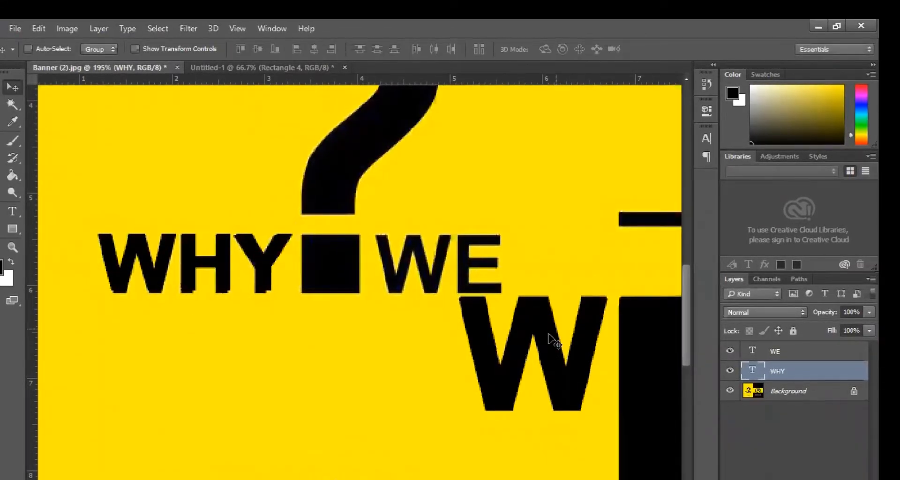
- Replace the oversized WE with a copy of the resized WHY retyped as WE, aligned over the banner's WE
{"action": "right_click", "coordinate": [553, 339]}
{"action": "left_click", "coordinate": [573, 346]}
{"action": "key", "text": "Delete"}
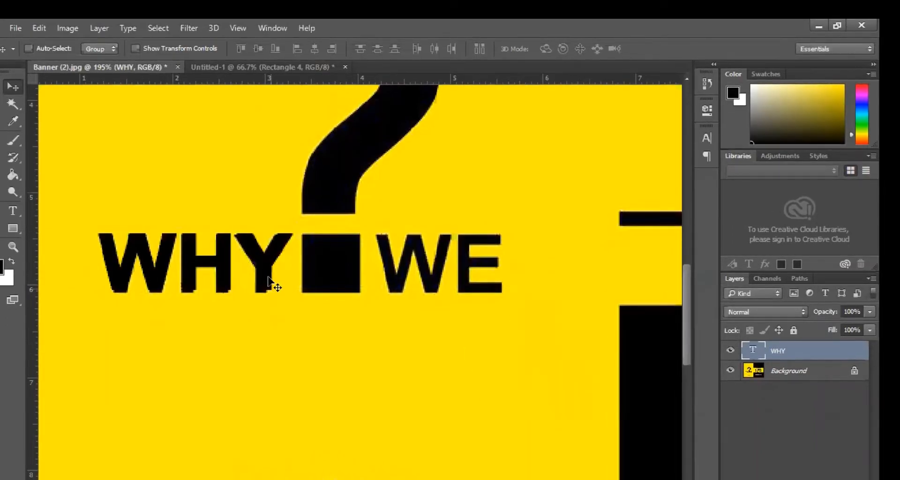
{"action": "right_click", "coordinate": [231, 277]}
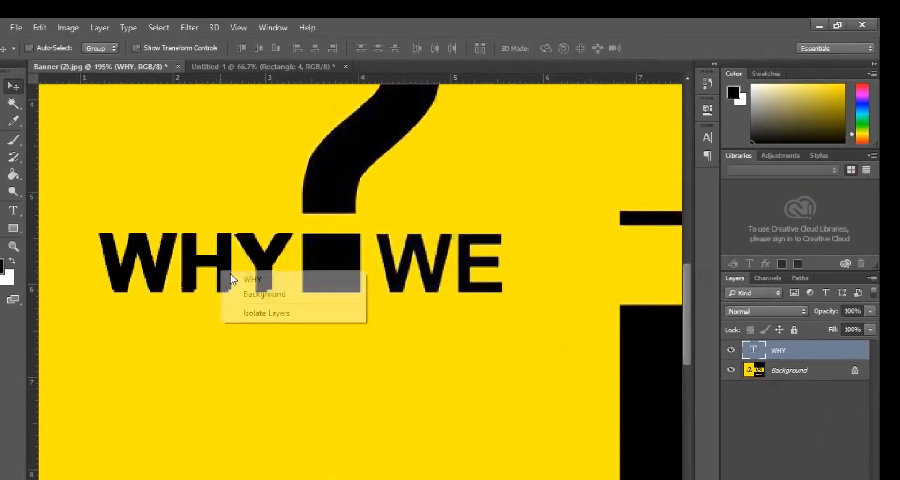
{"action": "left_click", "coordinate": [237, 283]}
{"action": "left_click_drag", "start_coordinate": [490, 276], "coordinate": [689, 258]}
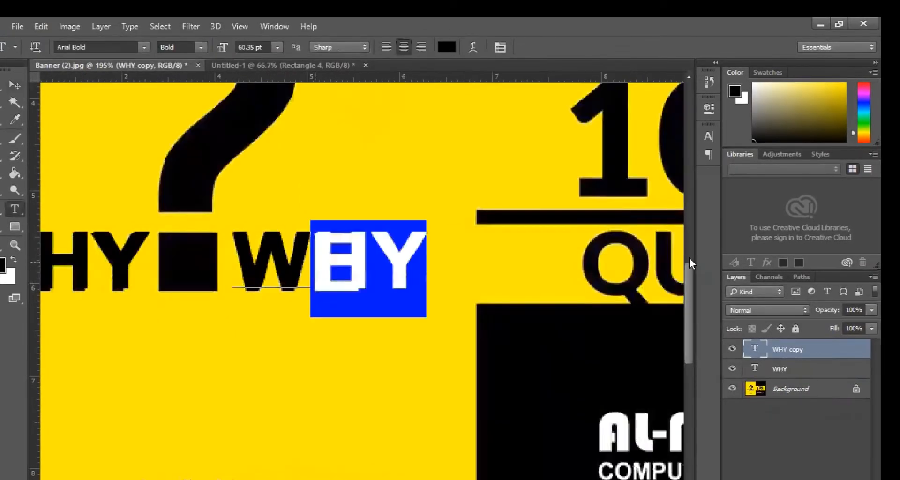
{"action": "type", "text": "E"}
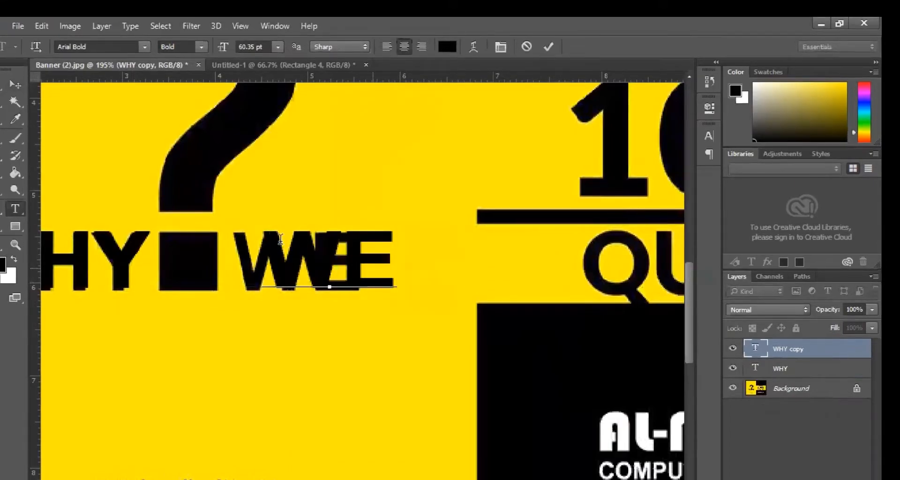
{"action": "key", "text": "BackSpace"}
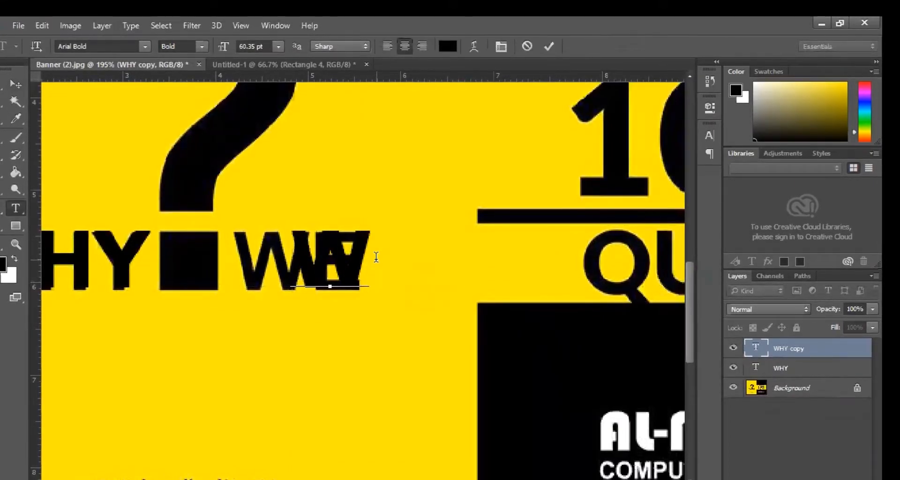
{"action": "type", "text": "E"}
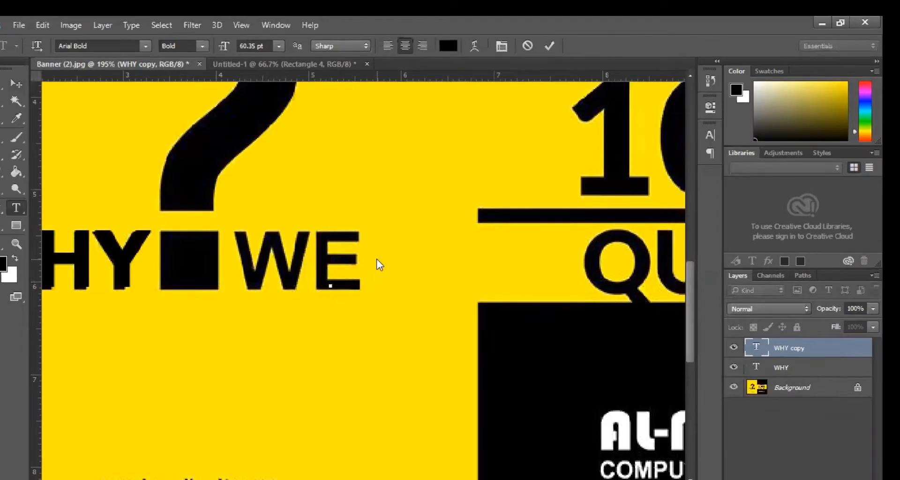
{"action": "type", "text": "wE"}
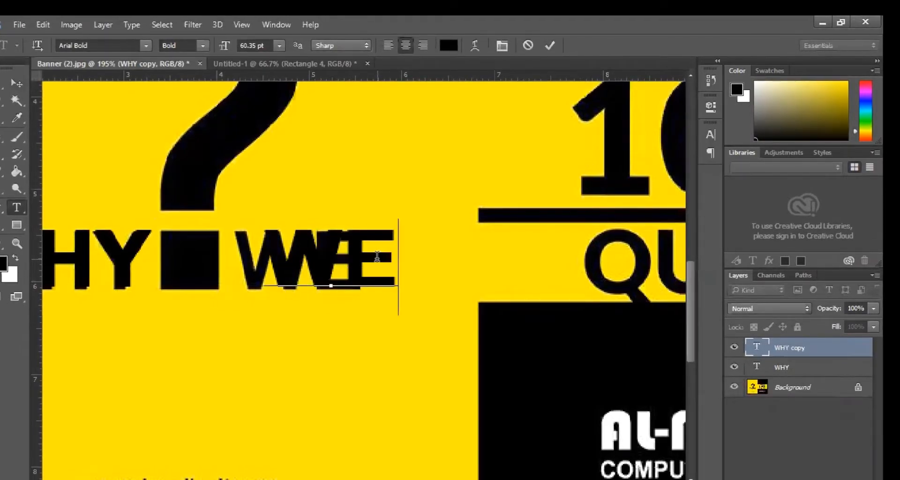
{"action": "left_click", "coordinate": [24, 83]}
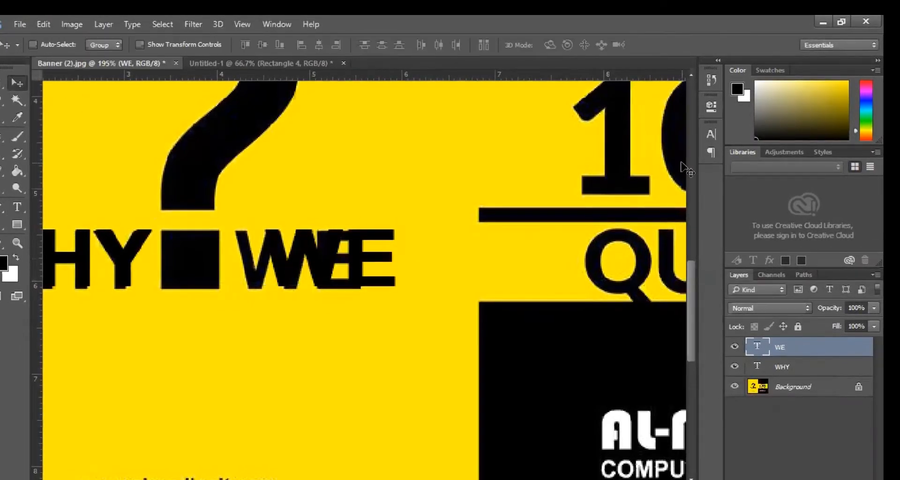
{"action": "key", "text": "Left"}
{"action": "key", "text": "Left"}
{"action": "key", "text": "Left"}
{"action": "key", "text": "Left"}
{"action": "key", "text": "Left"}
{"action": "key", "text": "Left"}
{"action": "key", "text": "Left"}
{"action": "key", "text": "Left"}
{"action": "key", "text": "Left"}
{"action": "key", "text": "Left"}
{"action": "key", "text": "Left"}
{"action": "key", "text": "Left"}
{"action": "key", "text": "Left"}
{"action": "key", "text": "Left"}
{"action": "key", "text": "Left"}
{"action": "key", "text": "Left"}
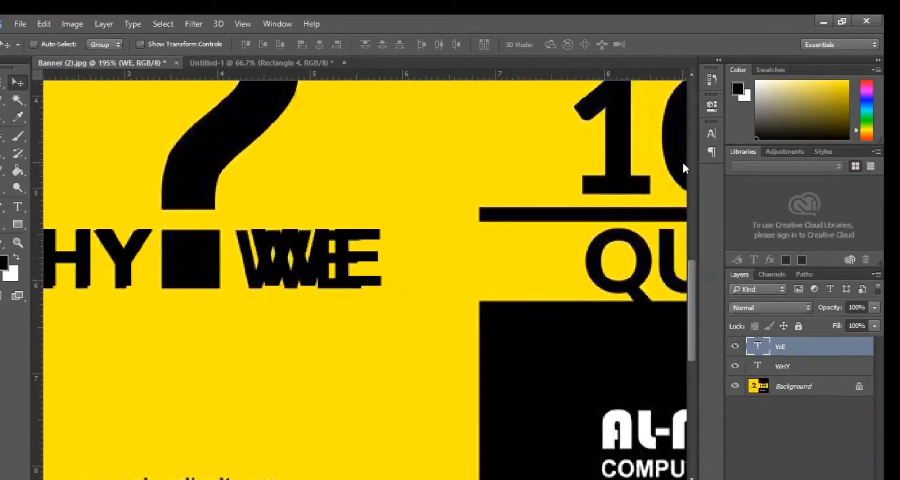
{"action": "key", "text": "Left"}
{"action": "key", "text": "Left"}
{"action": "key", "text": "Left"}
{"action": "key", "text": "Left"}
{"action": "key", "text": "Left"}
{"action": "key", "text": "Left"}
{"action": "key", "text": "Left"}
{"action": "key", "text": "Left"}
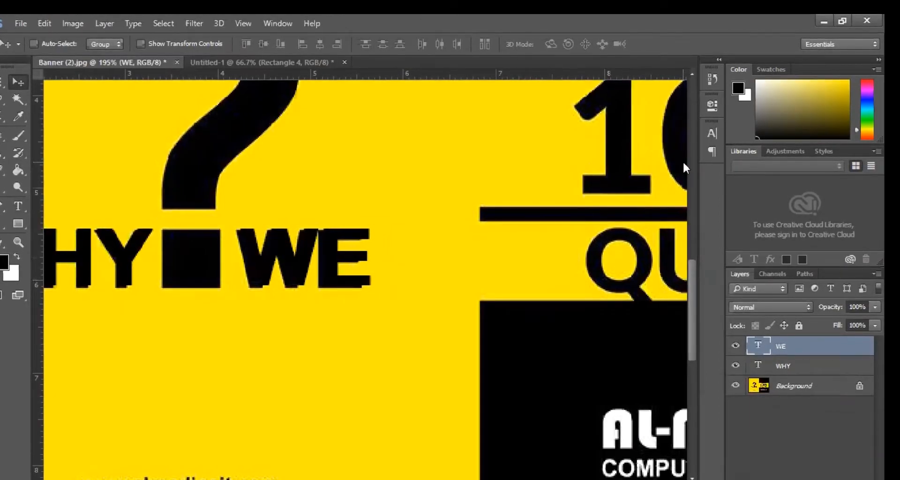
{"action": "key", "text": "Left"}
{"action": "key", "text": "Left"}
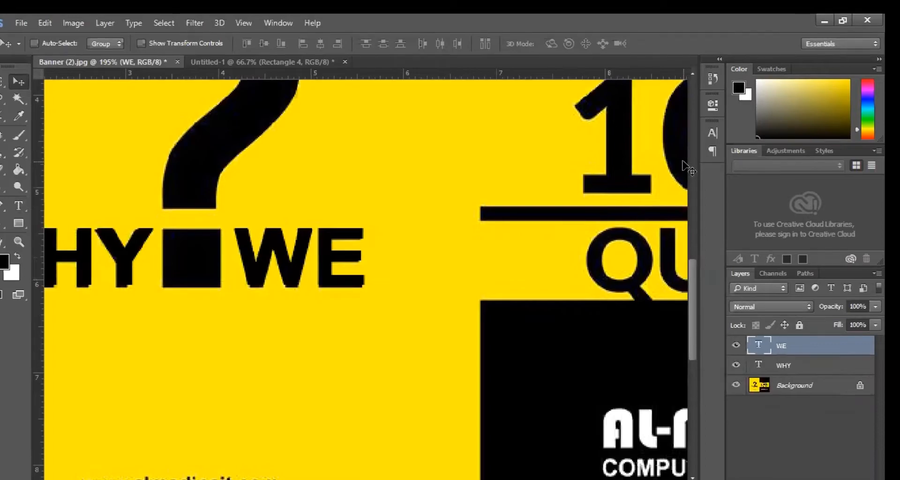
{"action": "left_click", "coordinate": [428, 207], "text": "ctrl+alt"}
- Move the WHY and WE layers into Untitled-1 and nudge them beside the question mark's dot
{"action": "left_click", "coordinate": [432, 213], "text": "ctrl+alt"}
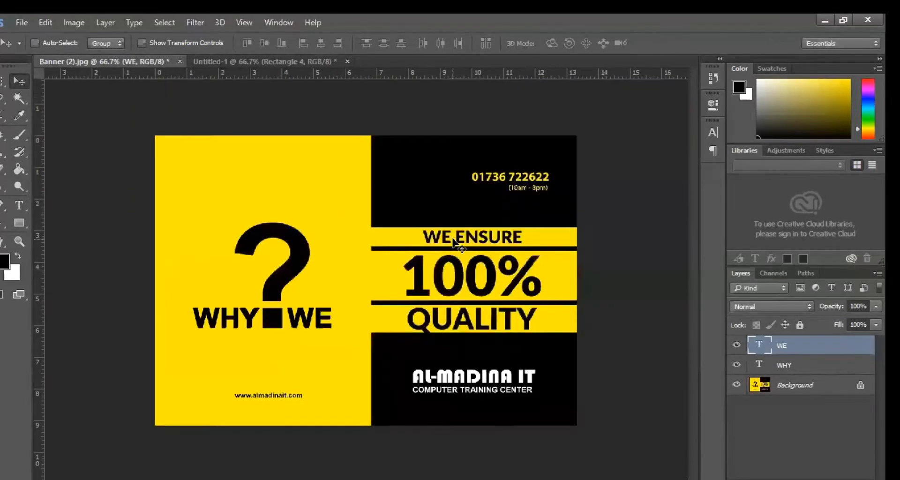
{"action": "left_click", "coordinate": [785, 364], "text": "shift"}
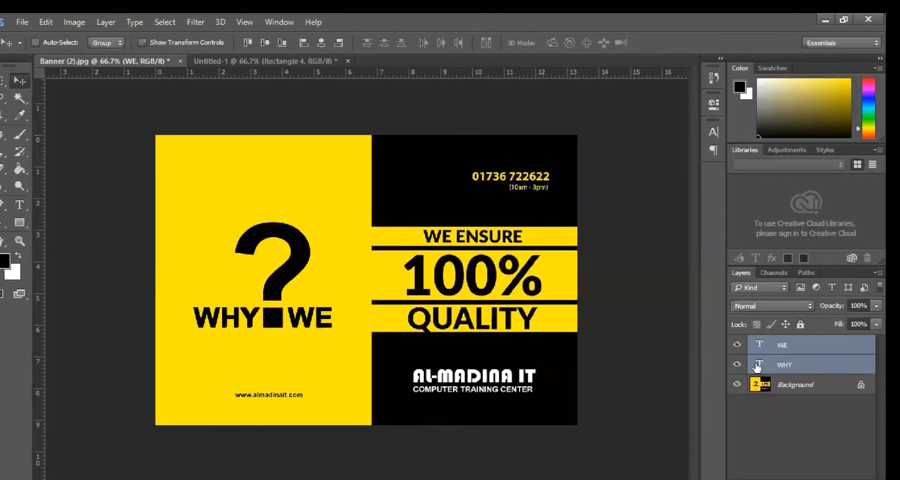
{"action": "left_click_drag", "start_coordinate": [326, 234], "coordinate": [271, 307]}
{"action": "key", "text": "Right"}
{"action": "key", "text": "Right"}
{"action": "key", "text": "Right"}
{"action": "key", "text": "Right"}
{"action": "key", "text": "Right"}
{"action": "key", "text": "Right"}
{"action": "key", "text": "Right"}
{"action": "key", "text": "Right"}
{"action": "key", "text": "Right"}
{"action": "key", "text": "Right"}
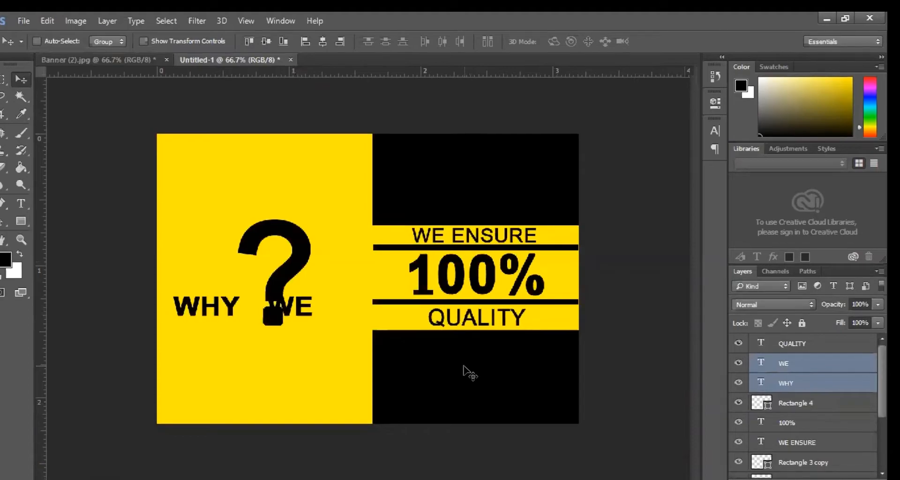
{"action": "key", "text": "shift+Right"}
{"action": "key", "text": "shift+Right"}
{"action": "key", "text": "shift+Right"}
{"action": "key", "text": "shift+Right"}
{"action": "key", "text": "shift+Right"}
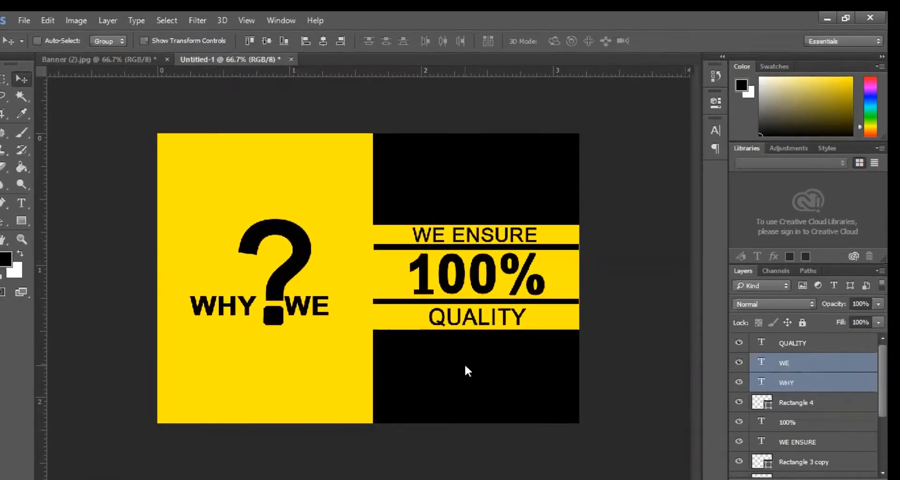
{"action": "key", "text": "shift+Down"}
{"action": "key", "text": "shift+Down"}
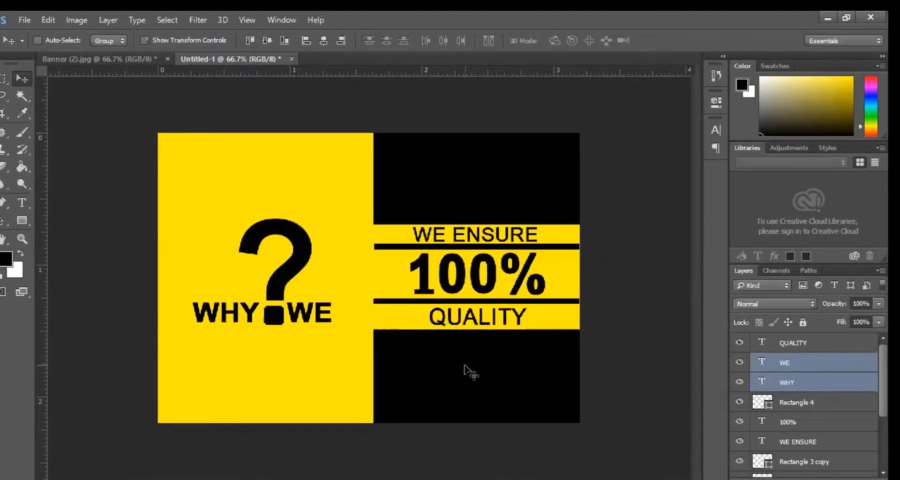
{"action": "key", "text": "Down"}
{"action": "key", "text": "Down"}
{"action": "key", "text": "Down"}
{"action": "key", "text": "Down"}
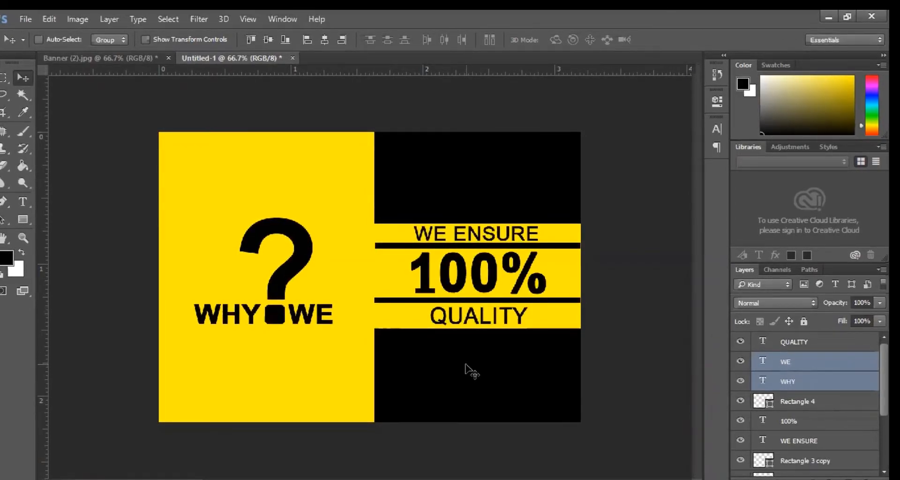
{"action": "left_click", "coordinate": [136, 58]}
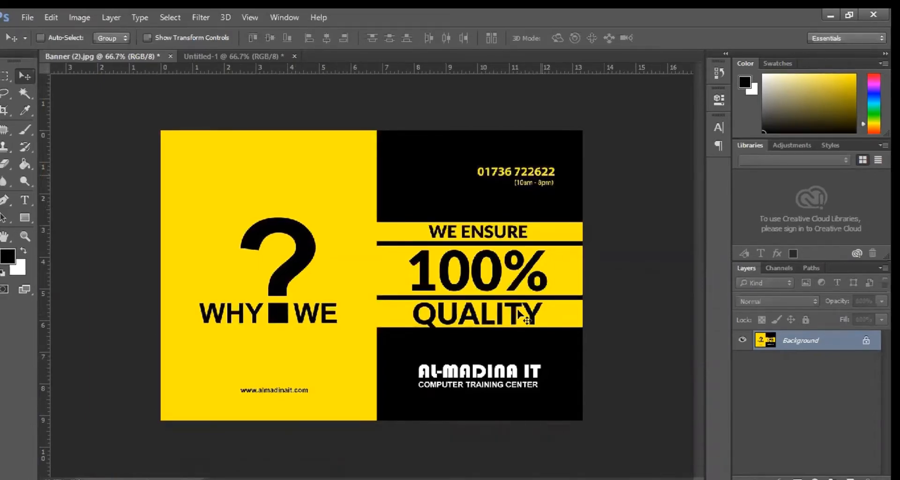
{"action": "left_click", "coordinate": [305, 403], "text": "ctrl"}
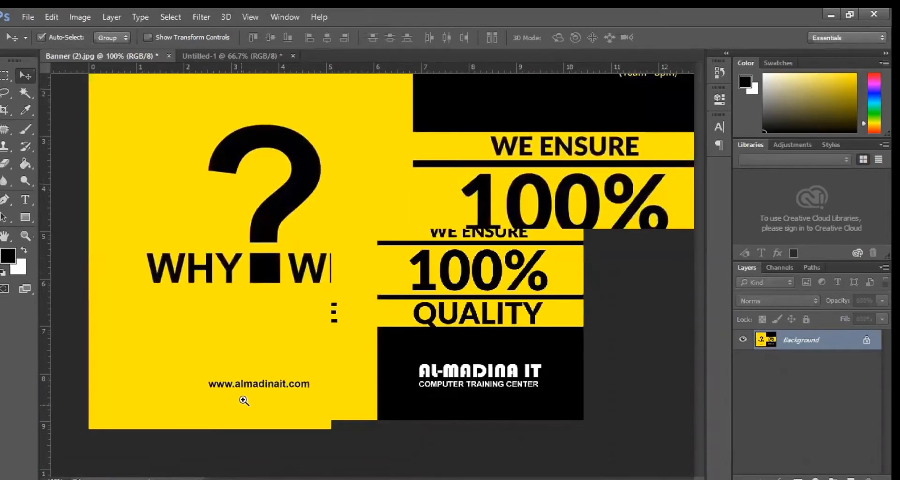
{"action": "left_click", "coordinate": [227, 406], "text": "ctrl"}
{"action": "left_click", "coordinate": [227, 405], "text": "ctrl"}
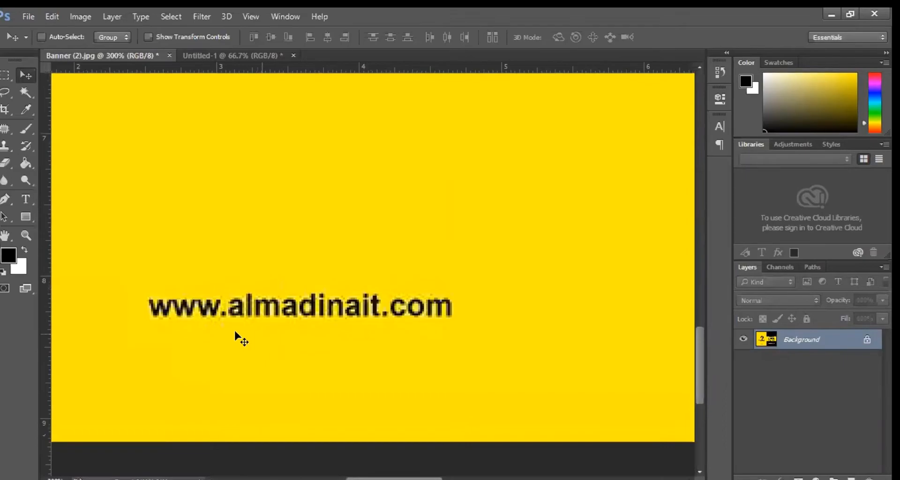
{"action": "left_click", "coordinate": [26, 199]}
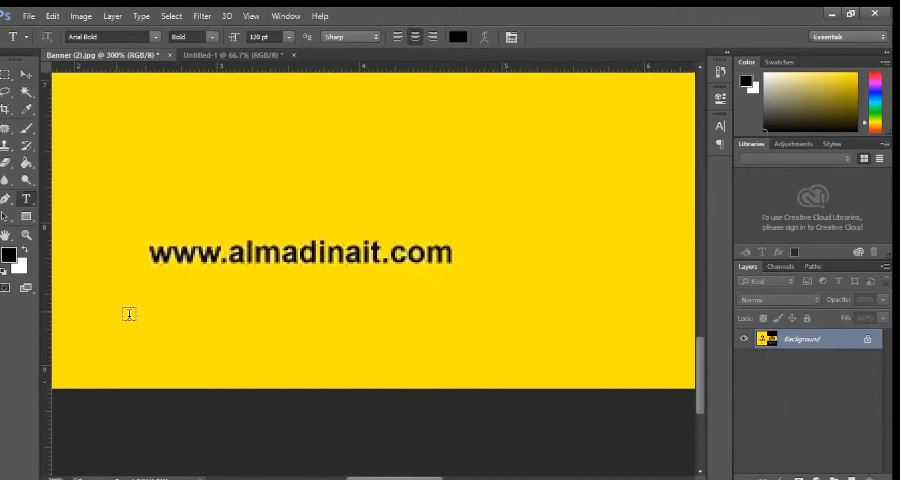
{"action": "left_click", "coordinate": [170, 348]}
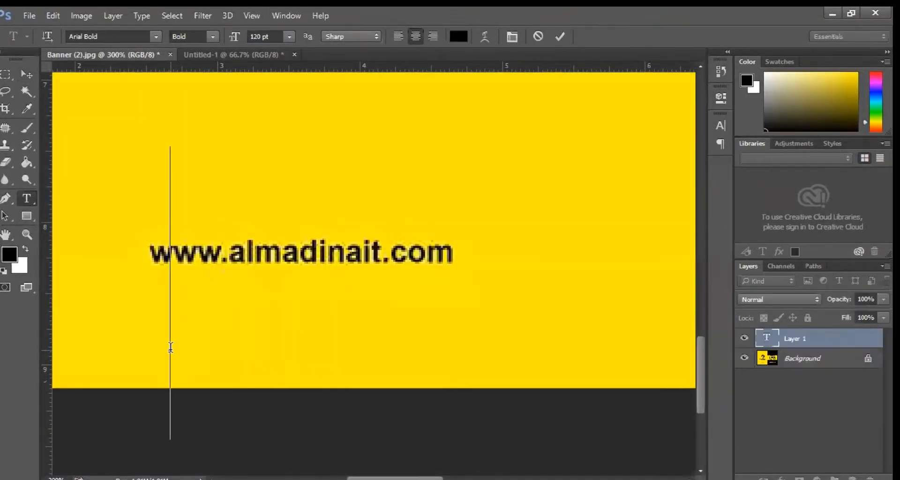
{"action": "double_click", "coordinate": [261, 36]}
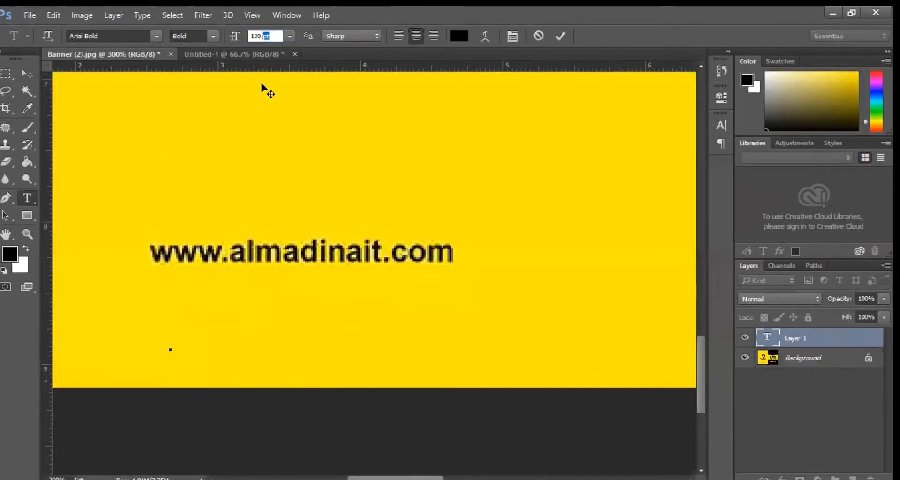
{"action": "type", "text": "20"}
{"action": "key", "text": "Return"}
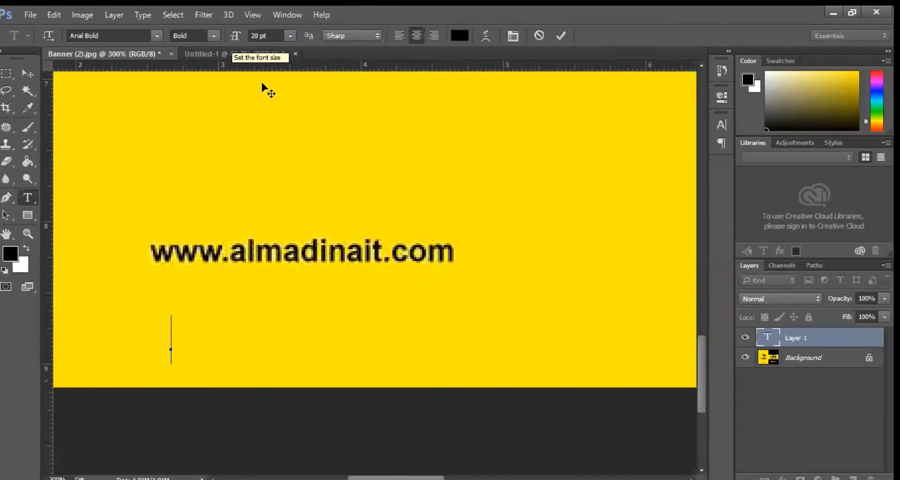
{"action": "type", "text": "14"}
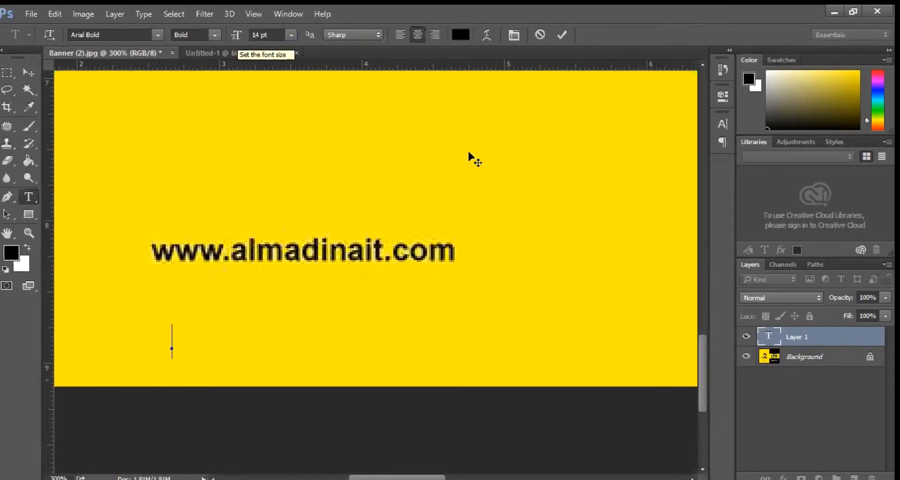
{"action": "type", "text": "www.a"}
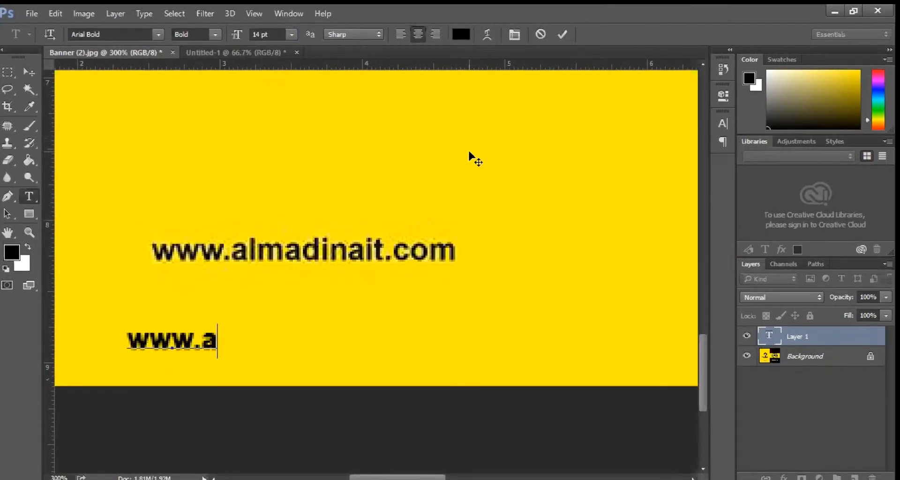
{"action": "type", "text": "lmadinait.com"}
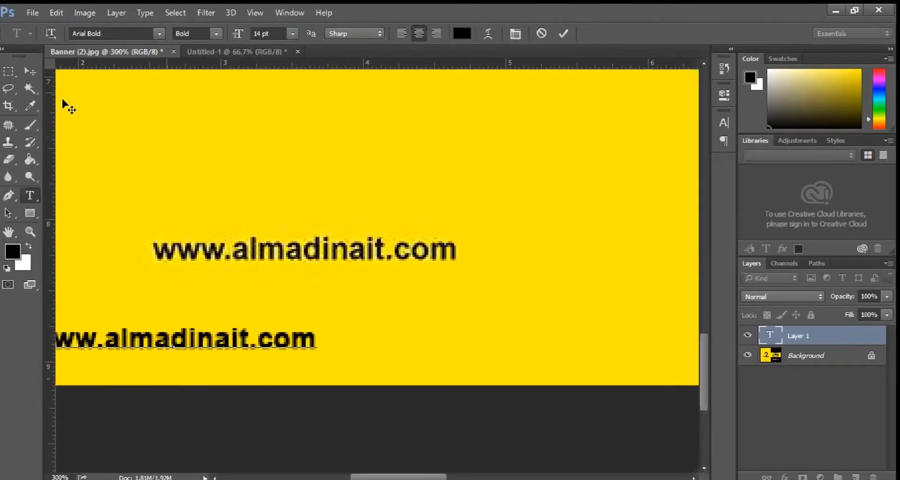
- Move the website text over the original address and stretch it to 104.6% width to match
{"action": "left_click", "coordinate": [30, 72]}
{"action": "left_click_drag", "start_coordinate": [155, 340], "coordinate": [275, 249]}
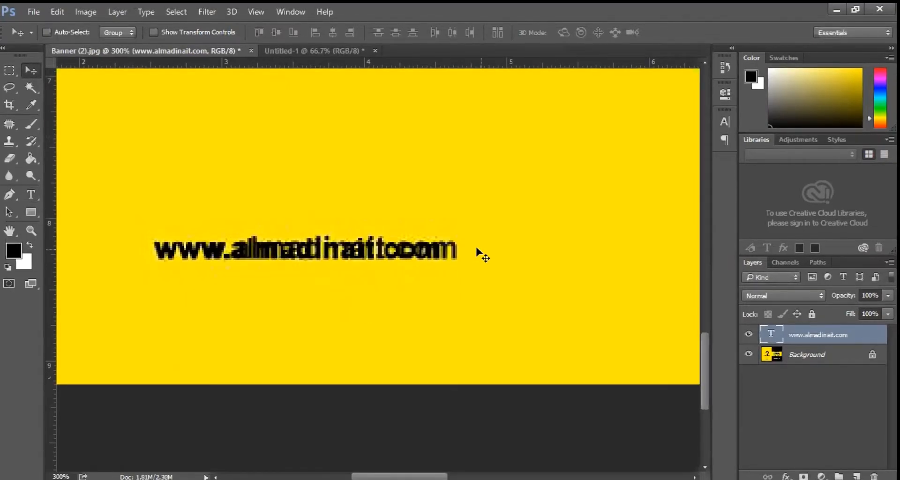
{"action": "key", "text": "ctrl"}
{"action": "key", "text": "ctrl+t"}
{"action": "left_click_drag", "start_coordinate": [444, 253], "coordinate": [456, 253]}
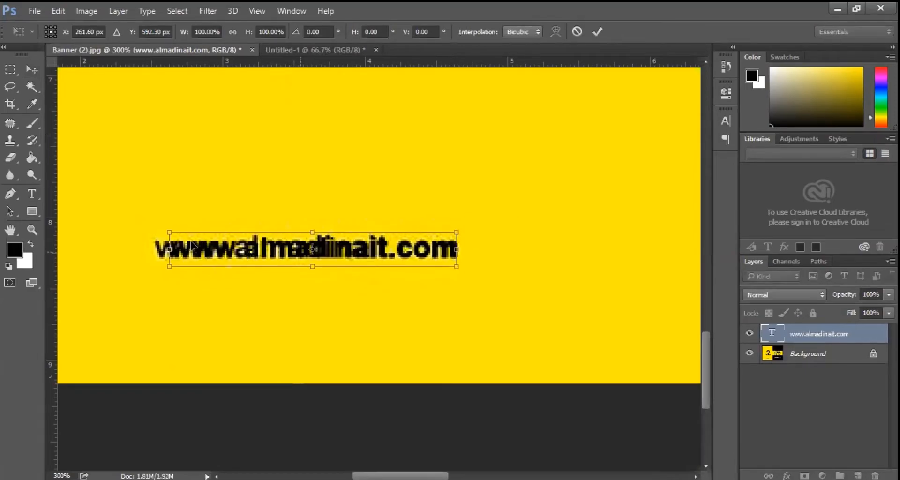
{"action": "left_click_drag", "start_coordinate": [169, 249], "coordinate": [156, 242]}
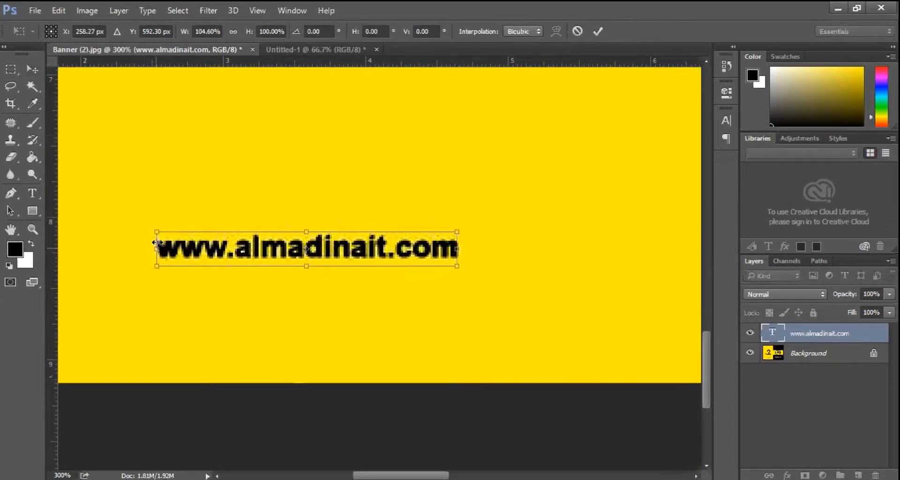
{"action": "key", "text": "Return"}
{"action": "left_click", "coordinate": [618, 159], "text": "alt"}
{"action": "left_click", "coordinate": [619, 159], "text": "alt"}
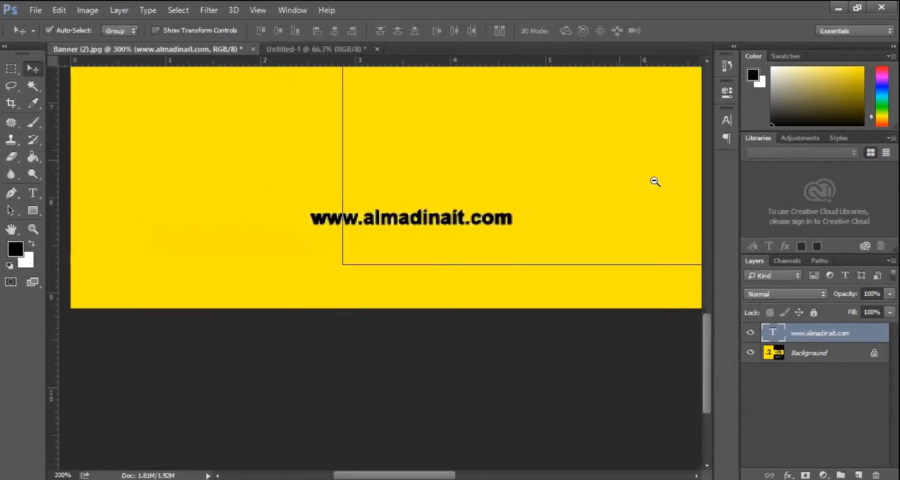
- Zoom in near the AL-MADINA IT logo, type 1267 in the black panel above it, and select all
{"action": "left_click", "coordinate": [662, 162], "text": "alt"}
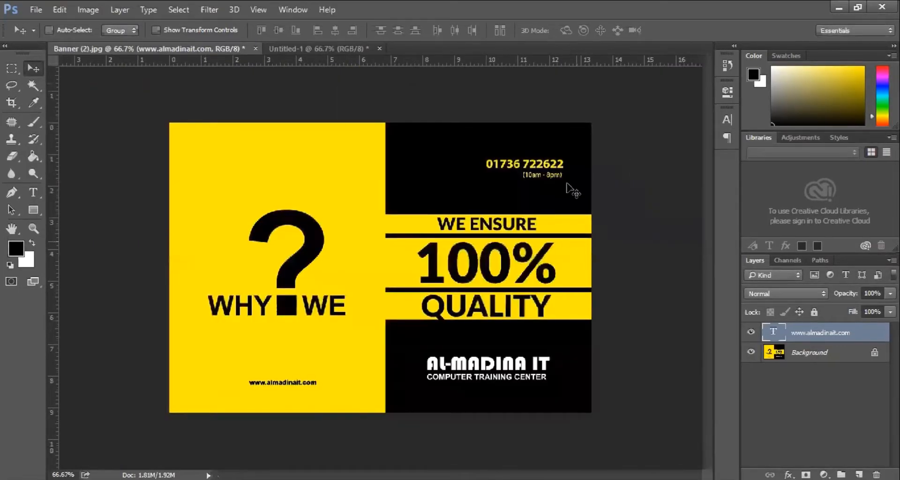
{"action": "left_click", "coordinate": [551, 362], "text": "ctrl"}
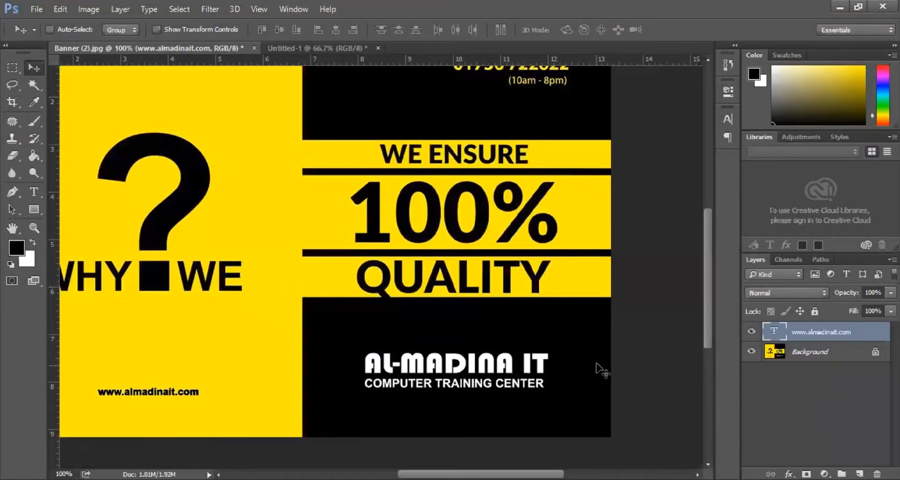
{"action": "scroll", "coordinate": [597, 366], "scroll_direction": "up", "scroll_amount": 5}
{"action": "scroll", "coordinate": [603, 356], "scroll_direction": "down", "scroll_amount": 7}
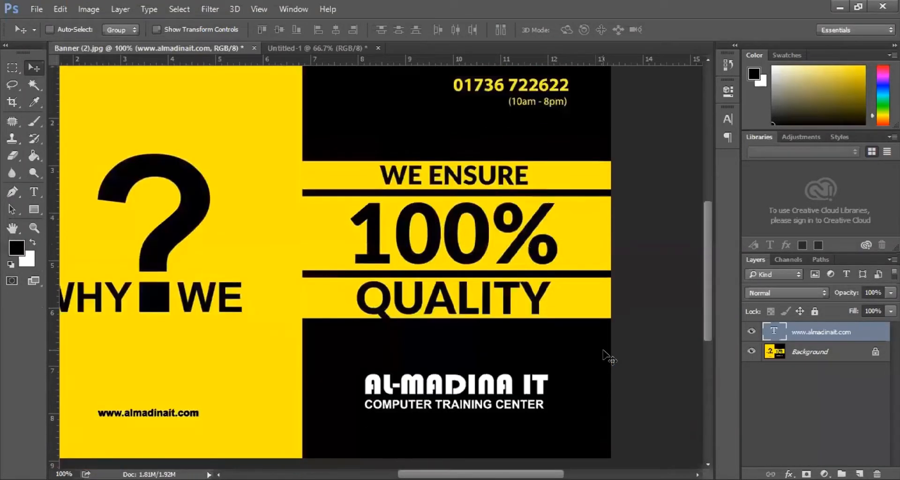
{"action": "key", "text": "t"}
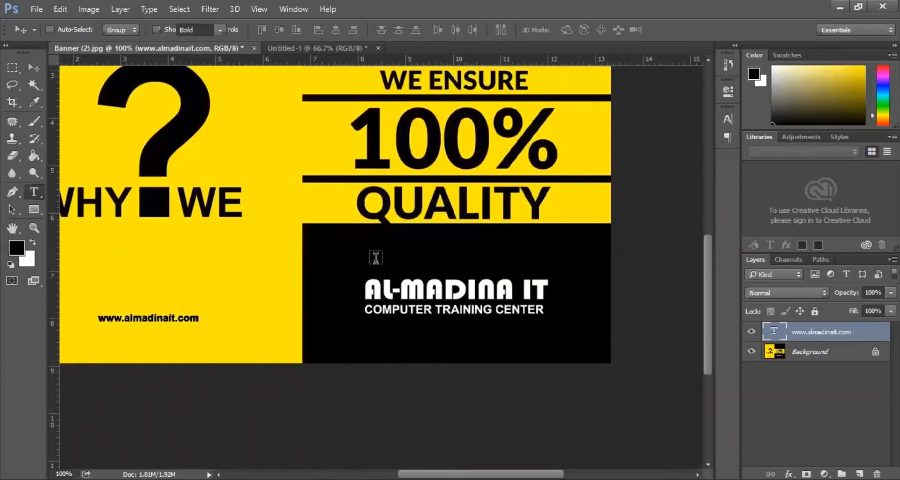
{"action": "left_click", "coordinate": [375, 259]}
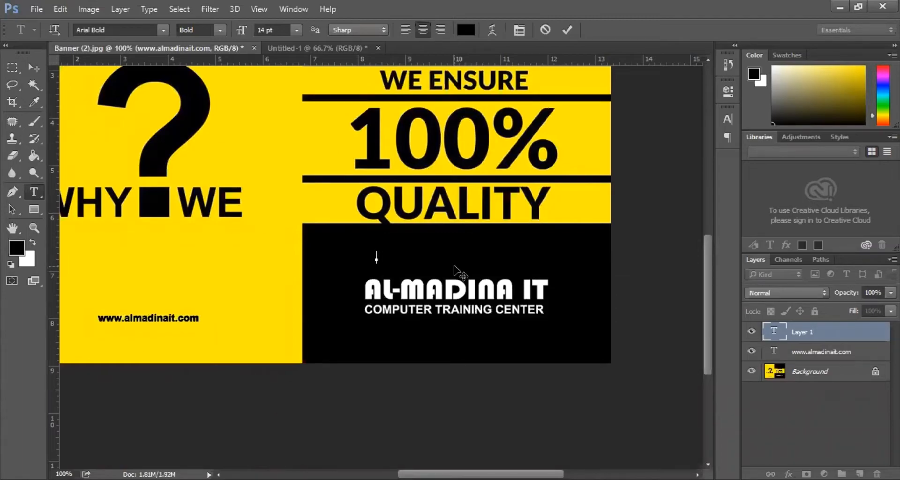
{"action": "type", "text": "1267"}
{"action": "key", "text": "ctrl+a"}
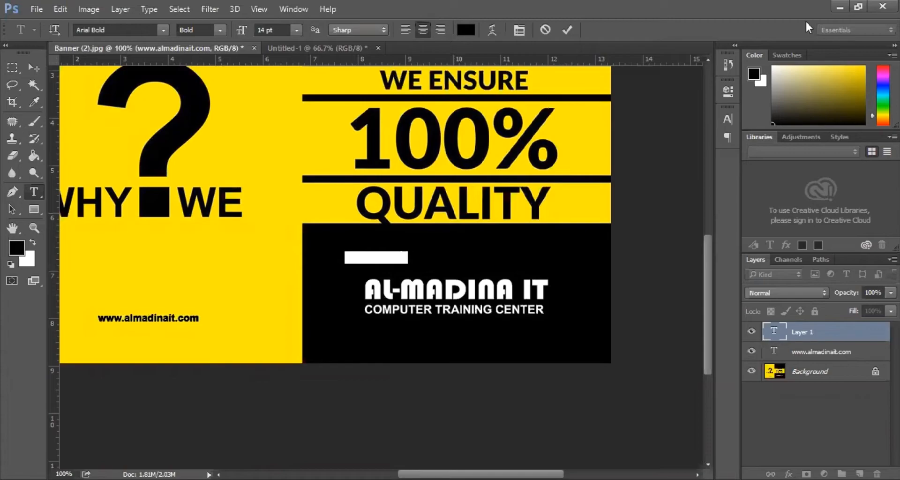
{"action": "left_click", "coordinate": [466, 30]}
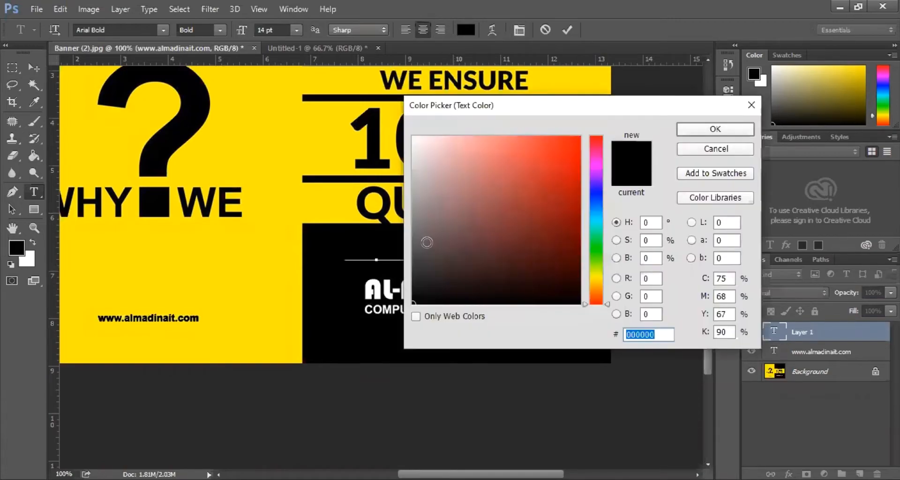
{"action": "type", "text": "000000"}
{"action": "type", "text": "ffffff"}
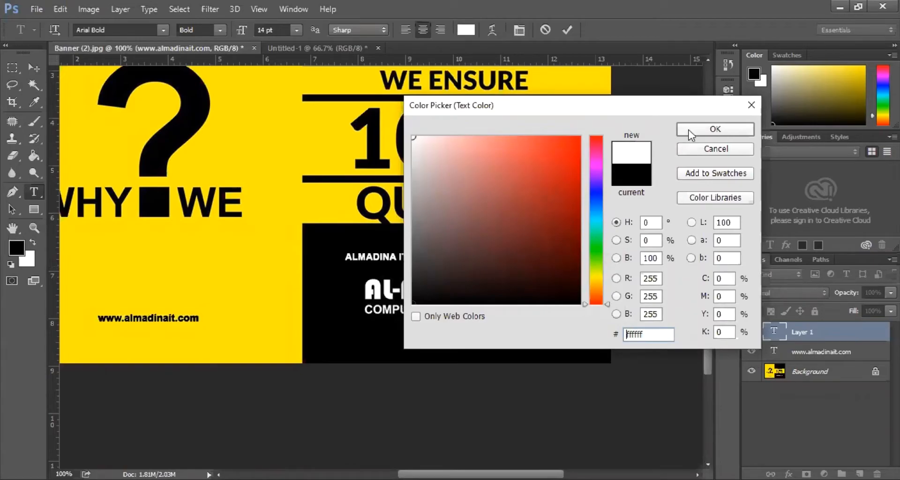
{"action": "left_click", "coordinate": [715, 129]}
{"action": "left_click", "coordinate": [141, 29]}
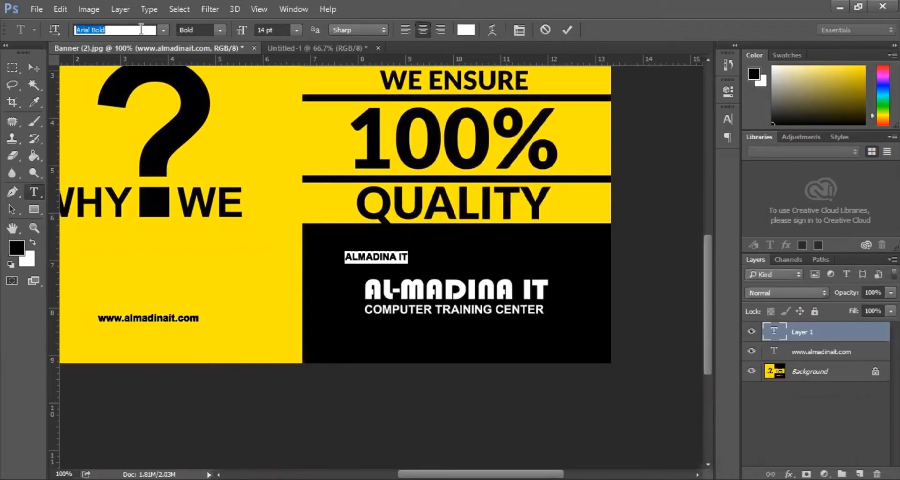
{"action": "type", "text": "H"}
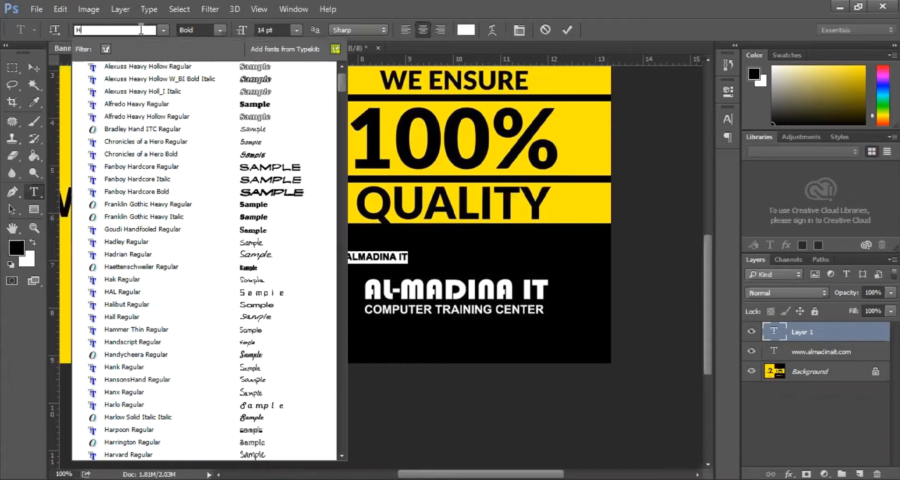
{"action": "type", "text": "H"}
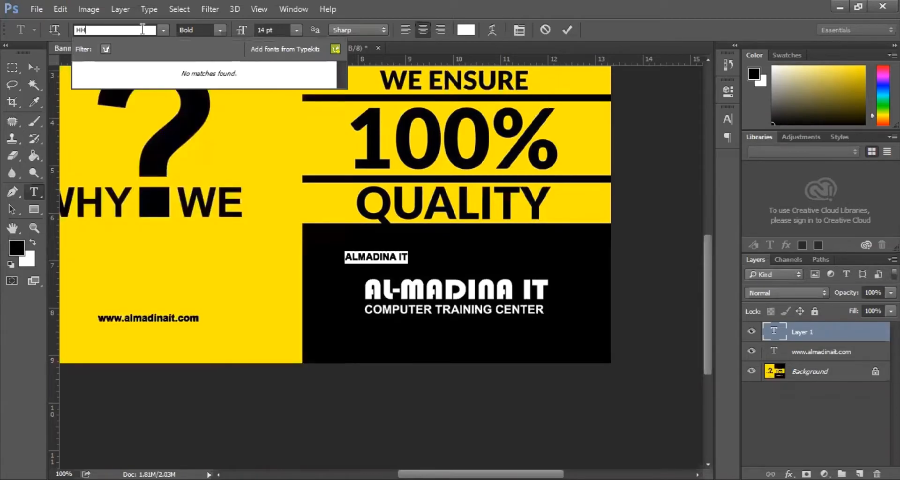
{"action": "key", "text": "BackSpace"}
{"action": "key", "text": "BackSpace"}
{"action": "type", "text": "BEVE"}
{"action": "key", "text": "BackSpace"}
{"action": "key", "text": "BackSpace"}
{"action": "key", "text": "BackSpace"}
{"action": "type", "text": "H"}
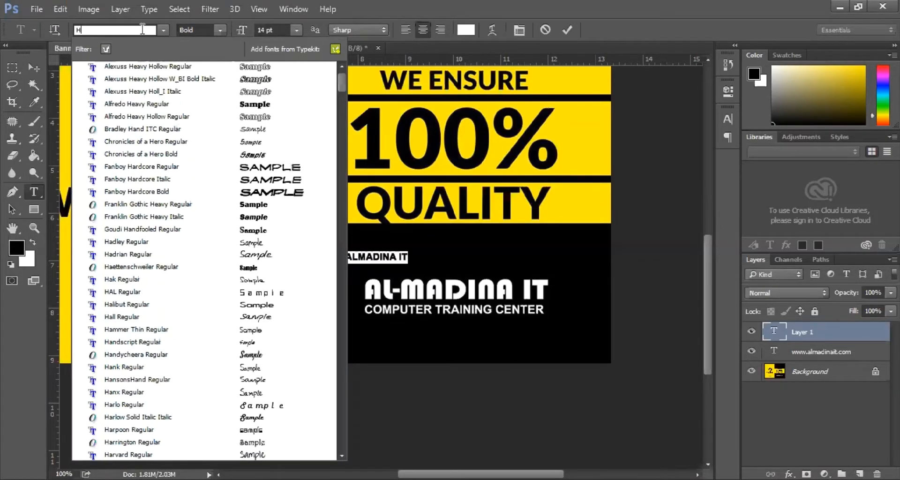
{"action": "type", "text": " H BEV"}
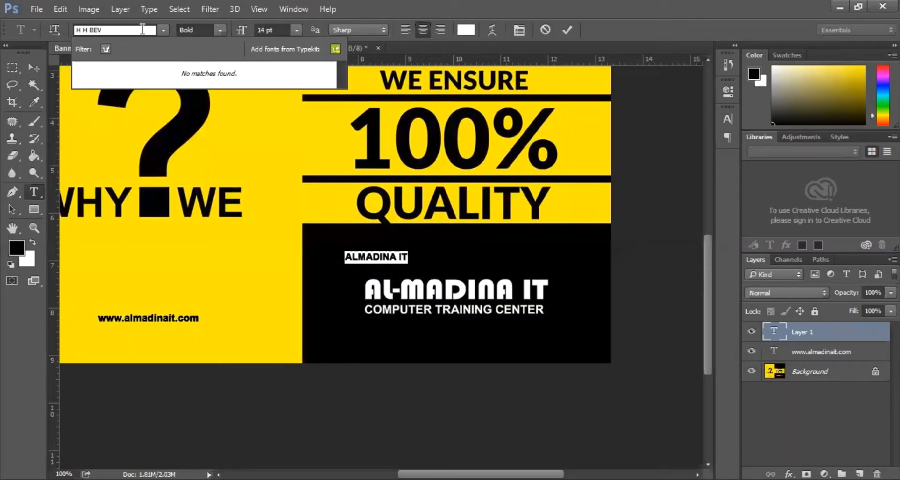
{"action": "key", "text": "BackSpace"}
{"action": "key", "text": "BackSpace"}
{"action": "key", "text": "BackSpace"}
{"action": "key", "text": "BackSpace"}
{"action": "key", "text": "BackSpace"}
{"action": "key", "text": "BackSpace"}
{"action": "key", "text": "BackSpace"}
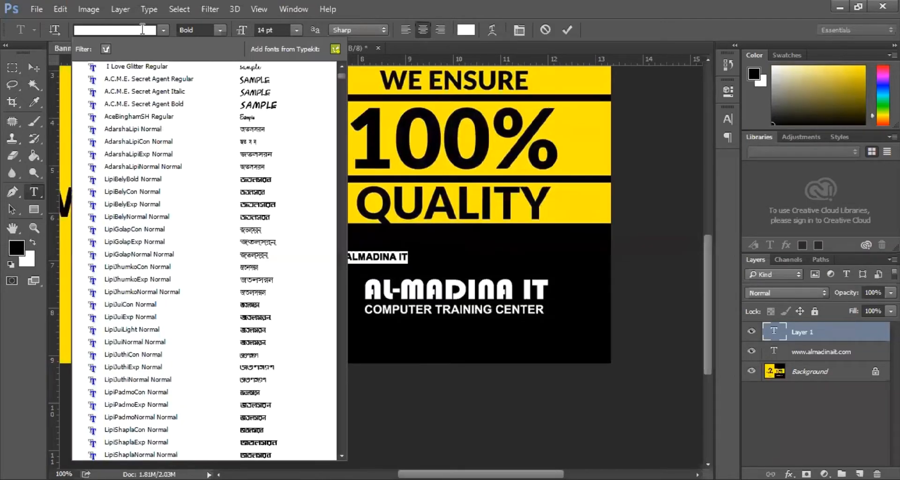
{"action": "type", "text": "B"}
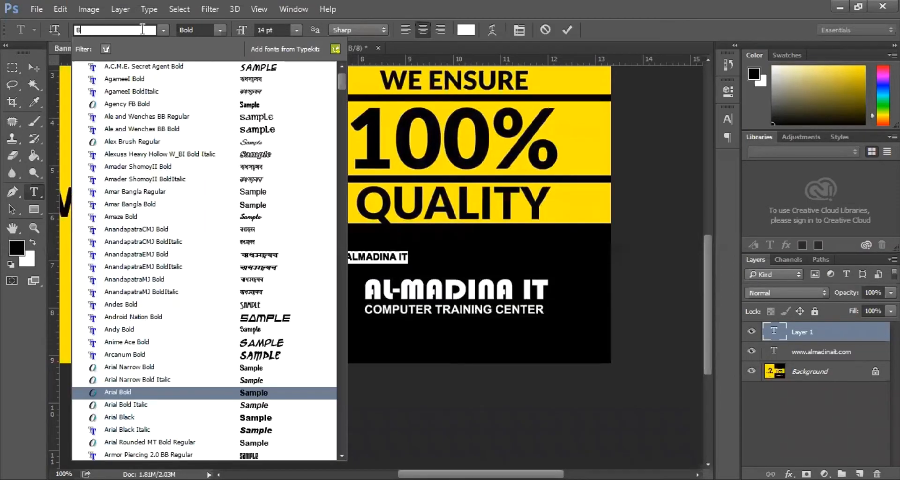
{"action": "key", "text": "BackSpace"}
{"action": "type", "text": "H"}
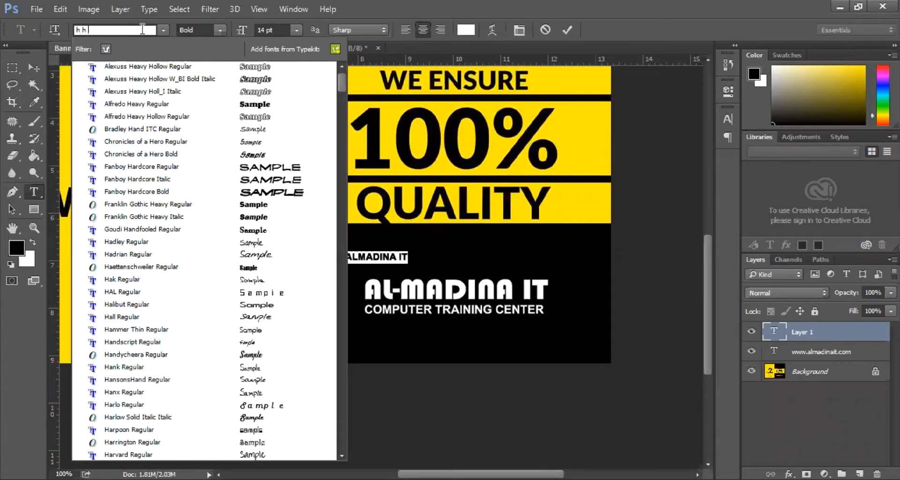
{"action": "type", "text": " hb"}
{"action": "key", "text": "BackSpace"}
{"action": "key", "text": "BackSpace"}
{"action": "key", "text": "BackSpace"}
{"action": "key", "text": "BackSpace"}
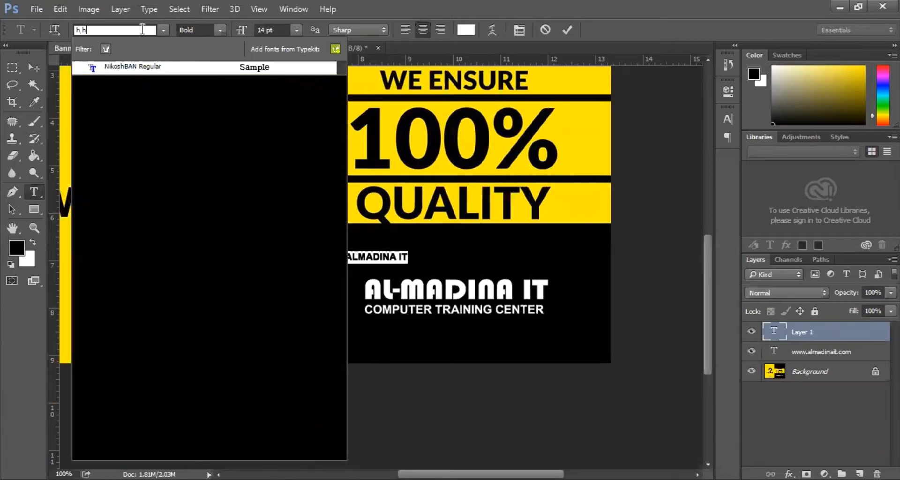
{"action": "type", "text": "bevel"}
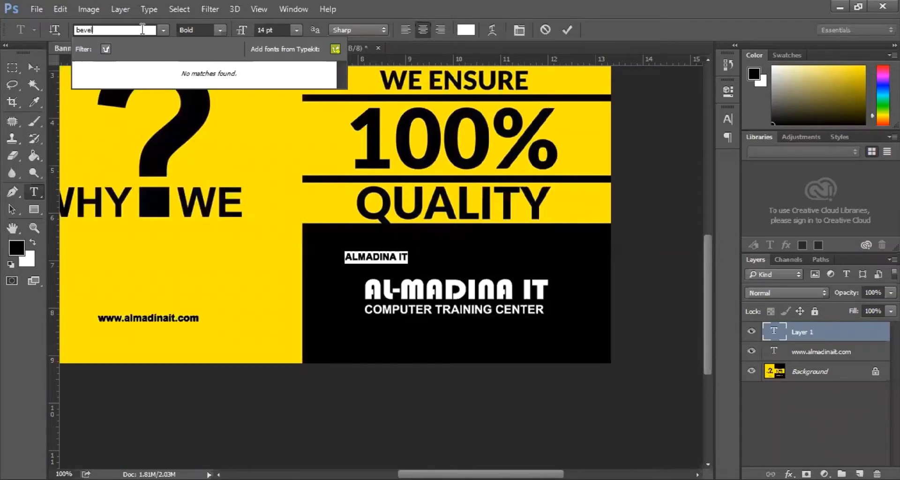
{"action": "key", "text": "BackSpace"}
{"action": "key", "text": "BackSpace"}
{"action": "key", "text": "BackSpace"}
{"action": "key", "text": "BackSpace"}
{"action": "key", "text": "BackSpace"}
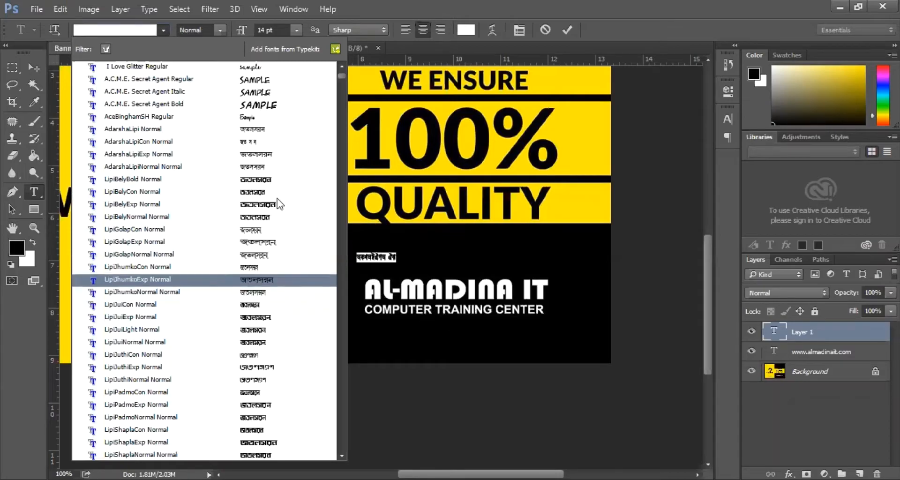
{"action": "scroll", "coordinate": [270, 305], "scroll_direction": "down", "scroll_amount": 5}
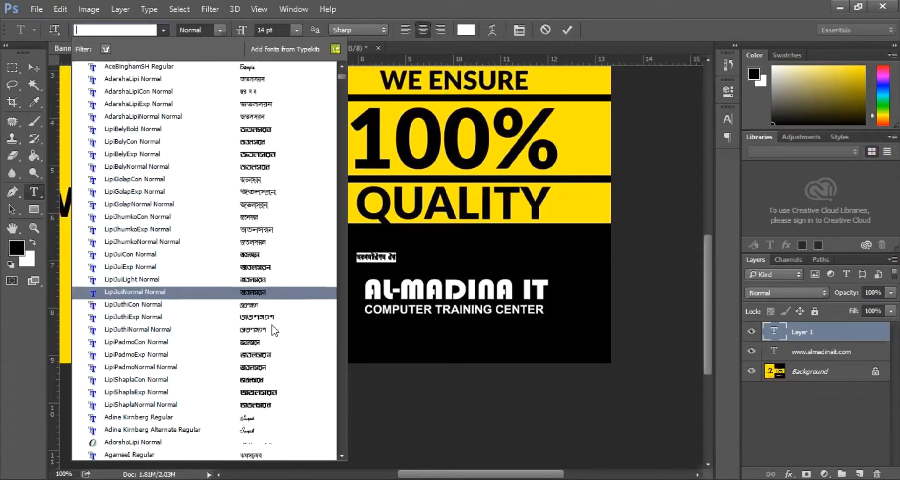
{"action": "scroll", "coordinate": [280, 364], "scroll_direction": "down", "scroll_amount": 4}
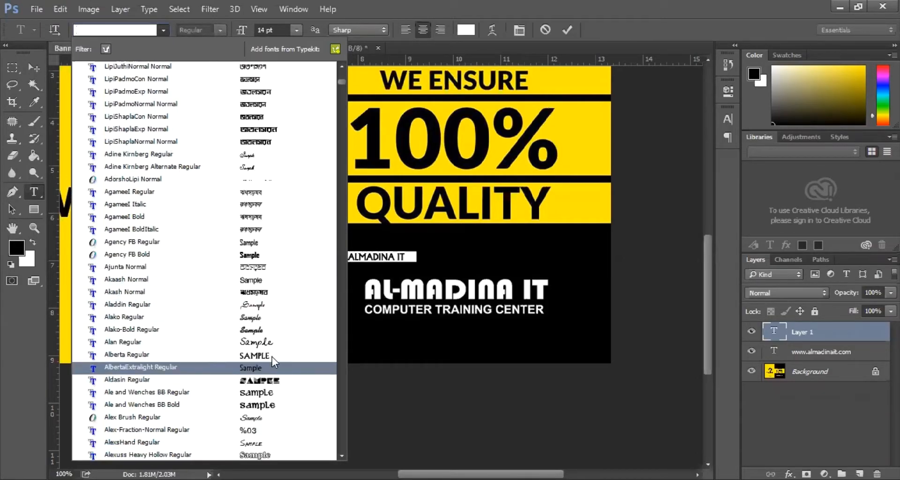
{"action": "scroll", "coordinate": [272, 367], "scroll_direction": "down", "scroll_amount": 1}
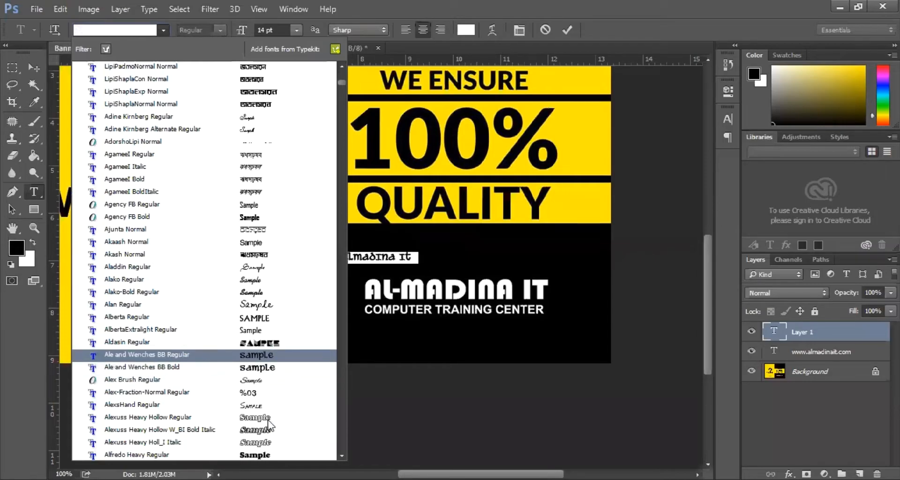
{"action": "scroll", "coordinate": [276, 422], "scroll_direction": "down", "scroll_amount": 1}
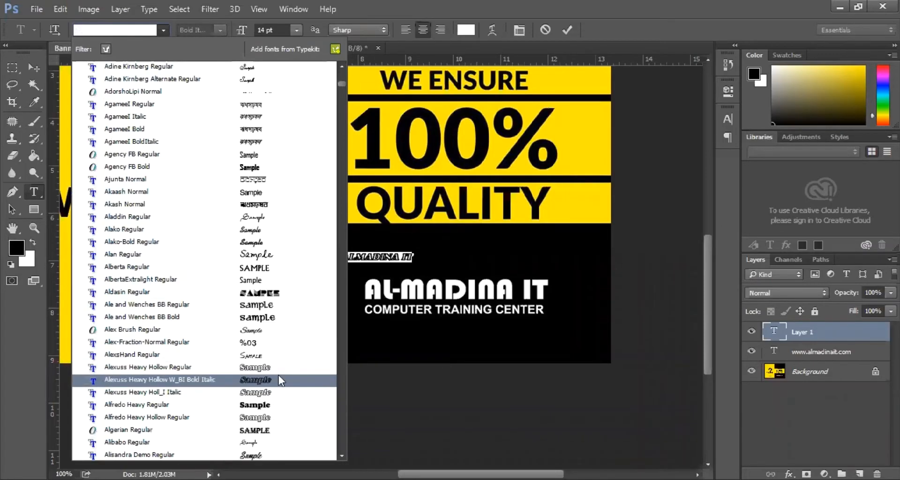
{"action": "scroll", "coordinate": [278, 424], "scroll_direction": "down", "scroll_amount": 2}
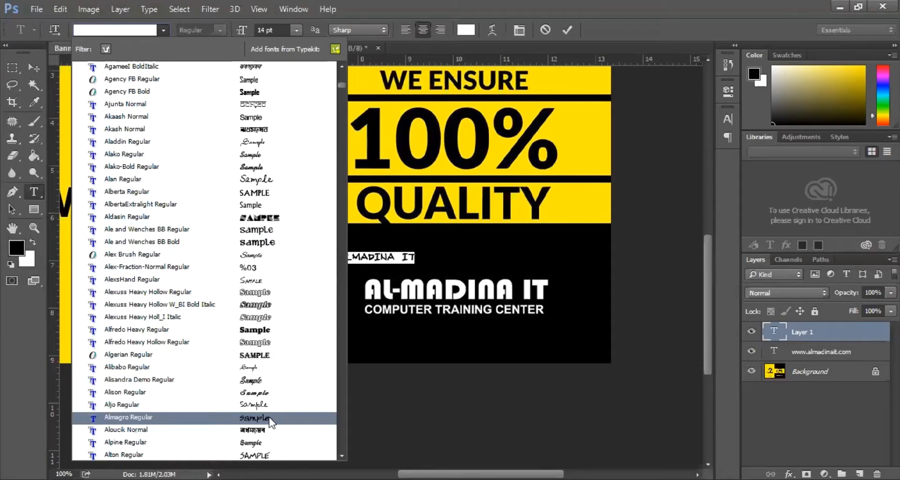
{"action": "scroll", "coordinate": [270, 422], "scroll_direction": "down", "scroll_amount": 2}
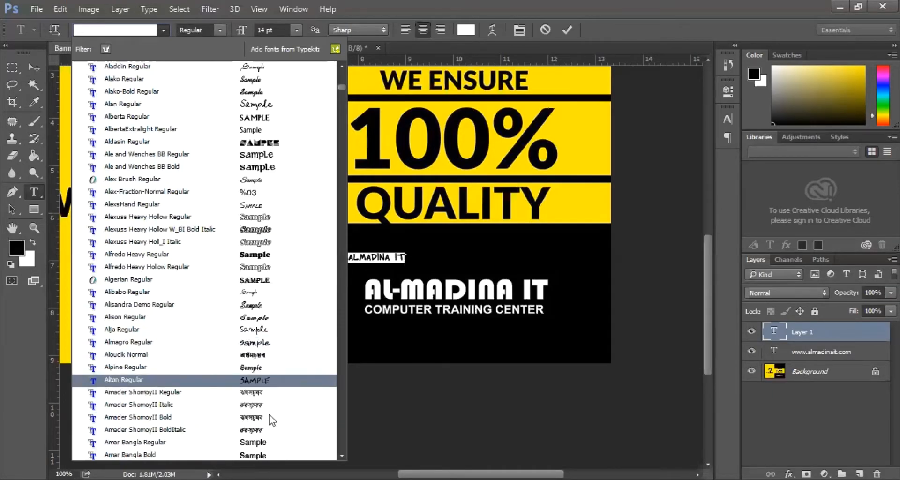
{"action": "scroll", "coordinate": [270, 429], "scroll_direction": "down", "scroll_amount": 1}
{"action": "scroll", "coordinate": [268, 429], "scroll_direction": "down", "scroll_amount": 3}
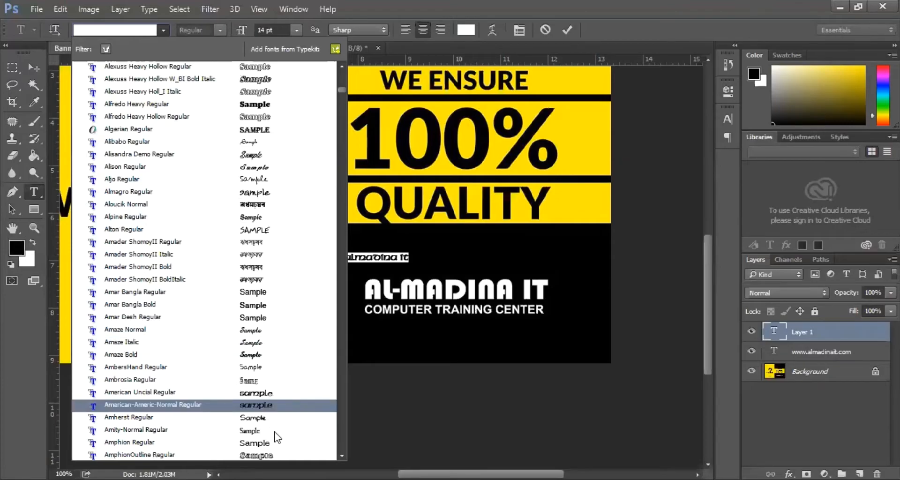
{"action": "scroll", "coordinate": [277, 424], "scroll_direction": "down", "scroll_amount": 6}
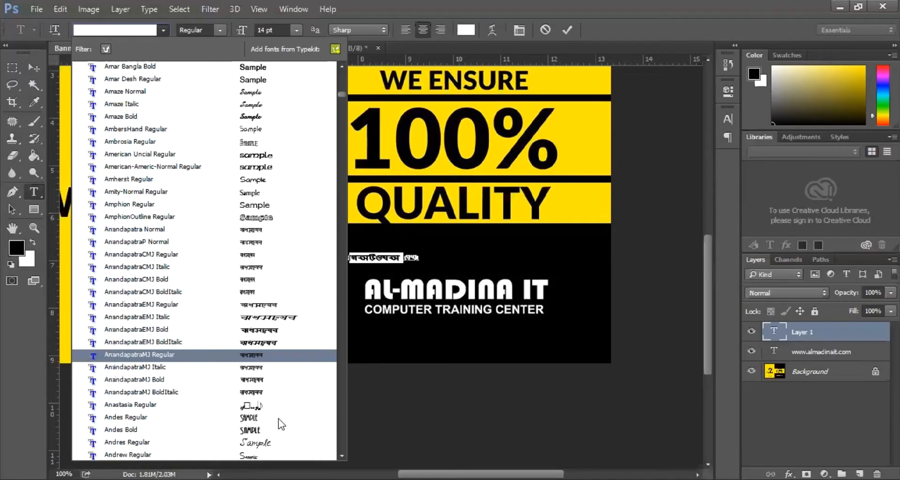
{"action": "scroll", "coordinate": [267, 362], "scroll_direction": "down", "scroll_amount": 4}
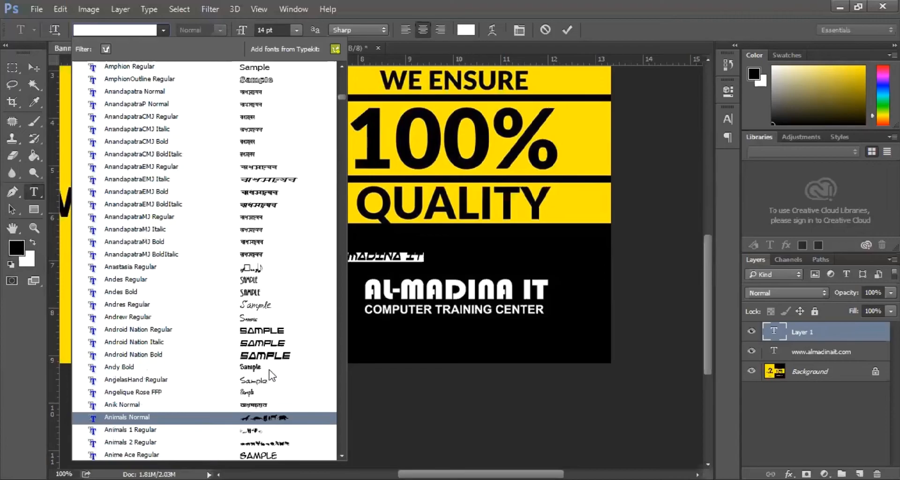
{"action": "scroll", "coordinate": [272, 378], "scroll_direction": "down", "scroll_amount": 3}
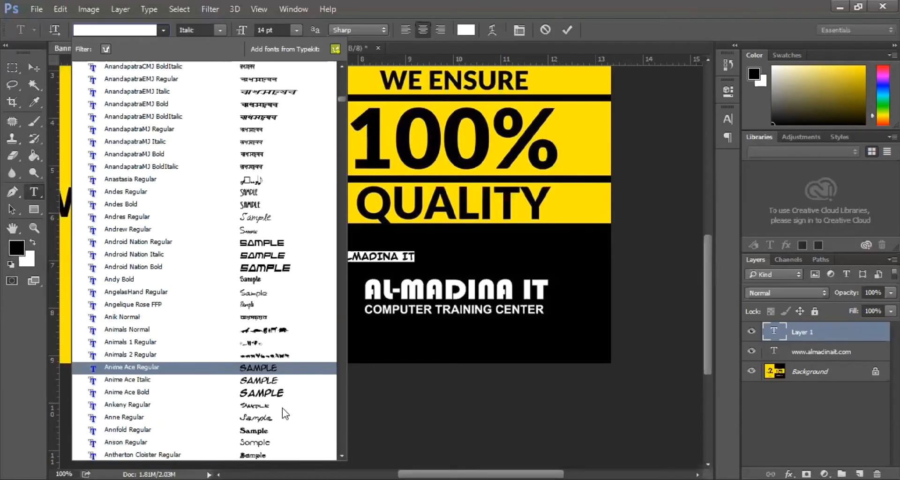
{"action": "scroll", "coordinate": [282, 408], "scroll_direction": "down", "scroll_amount": 1}
{"action": "scroll", "coordinate": [275, 389], "scroll_direction": "down", "scroll_amount": 1}
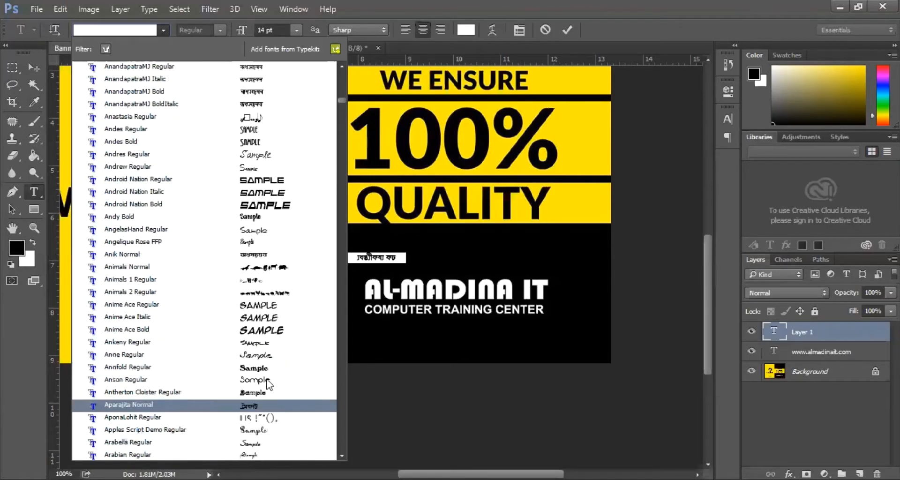
{"action": "key", "text": "Escape"}
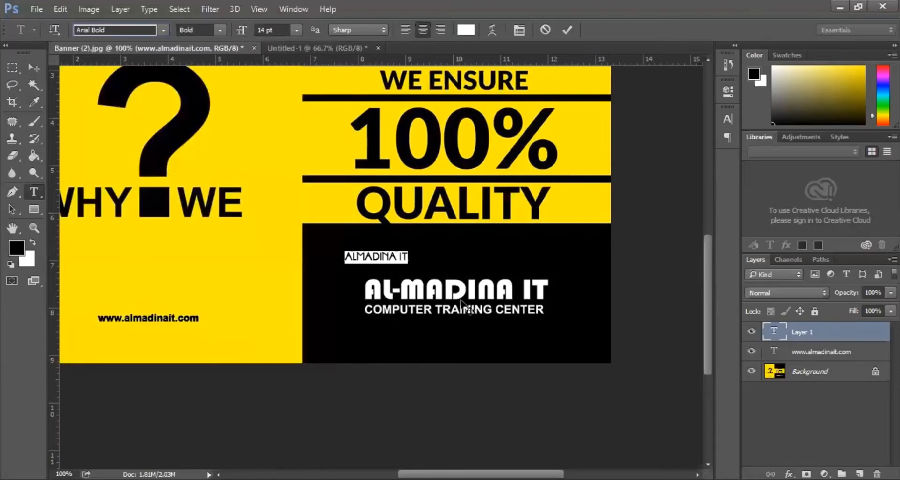
- Set the ALMADINA IT heading text to 50 pt
{"action": "left_click", "coordinate": [38, 65]}
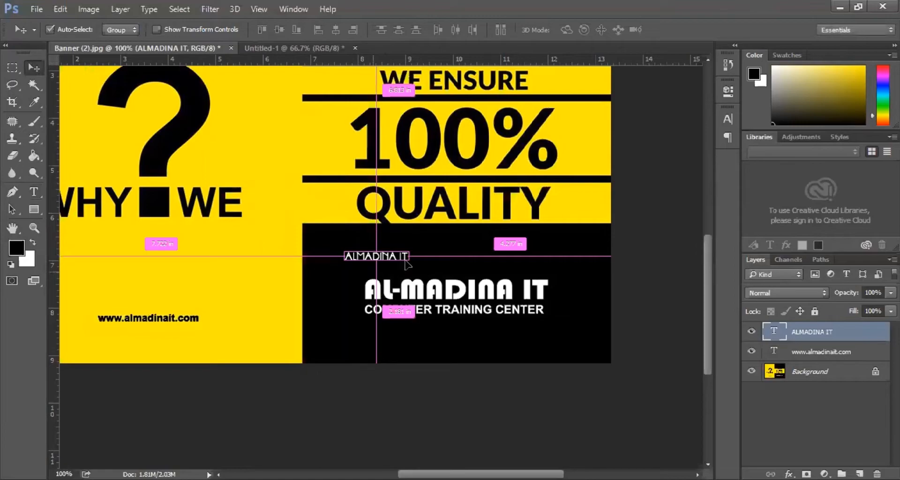
{"action": "key", "text": "ctrl+t"}
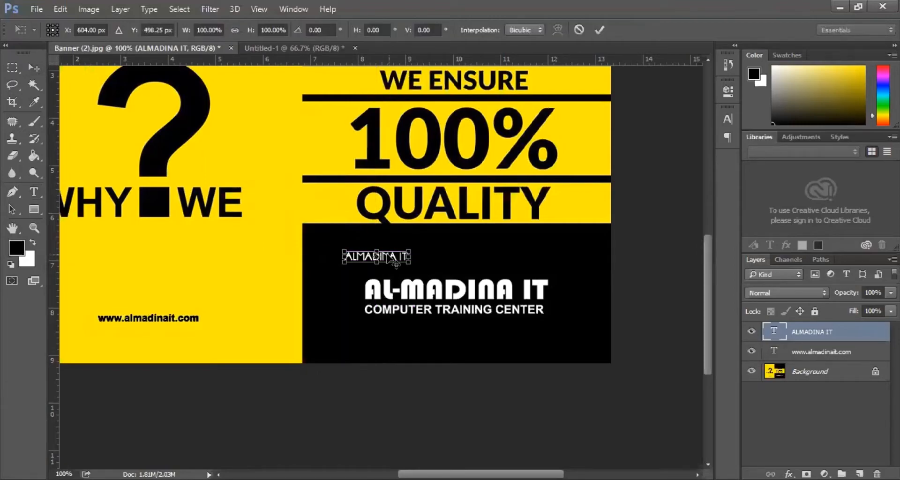
{"action": "key", "text": "Return"}
{"action": "double_click", "coordinate": [363, 259]}
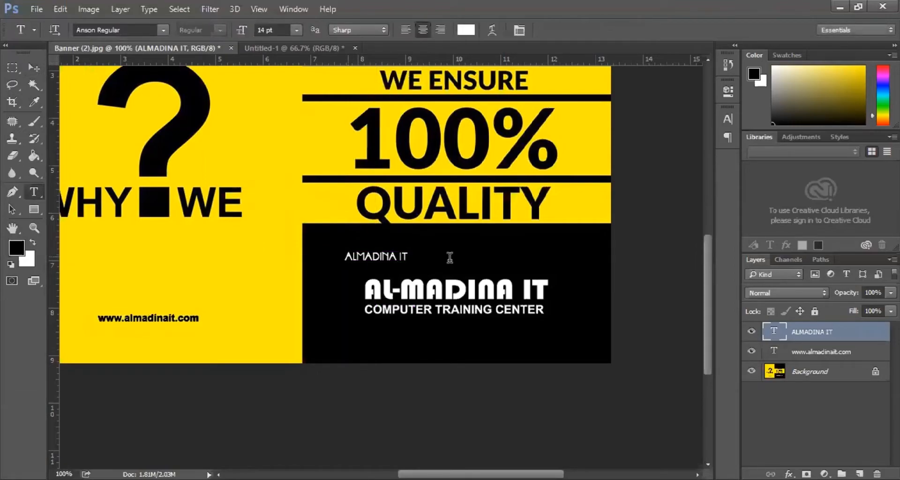
{"action": "key", "text": "Tab"}
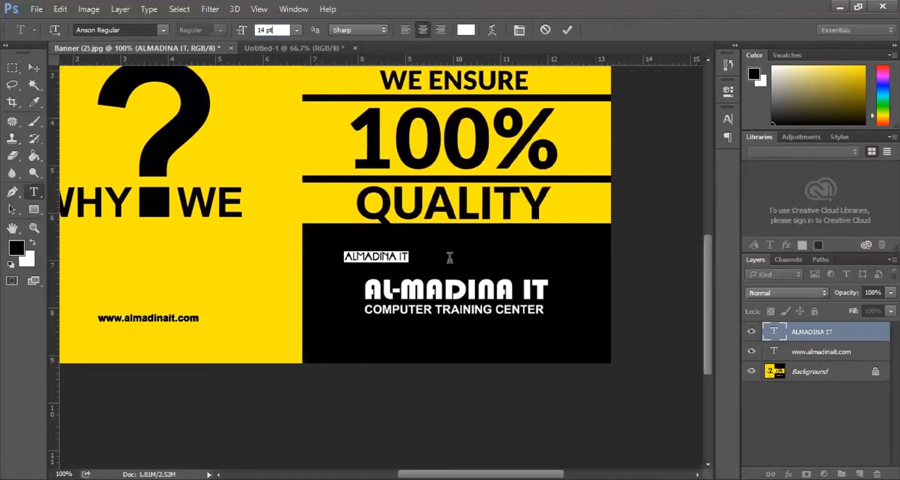
{"action": "type", "text": "50"}
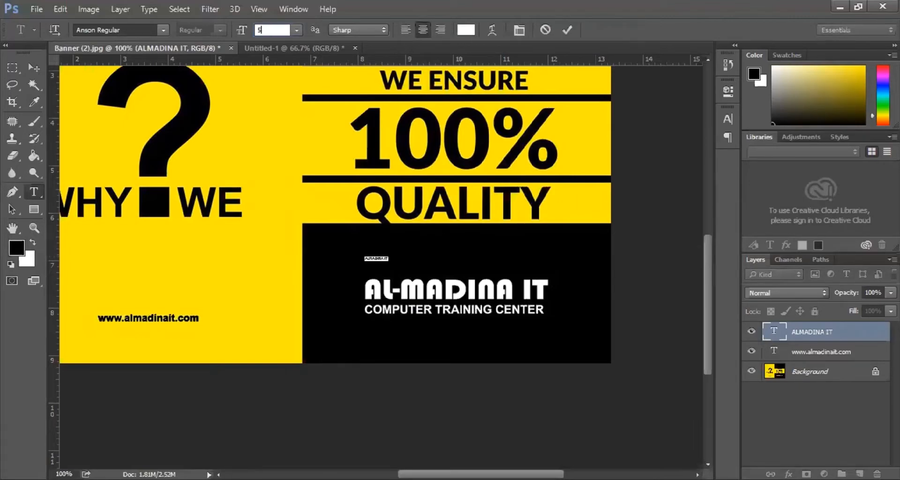
{"action": "left_click", "coordinate": [34, 67]}
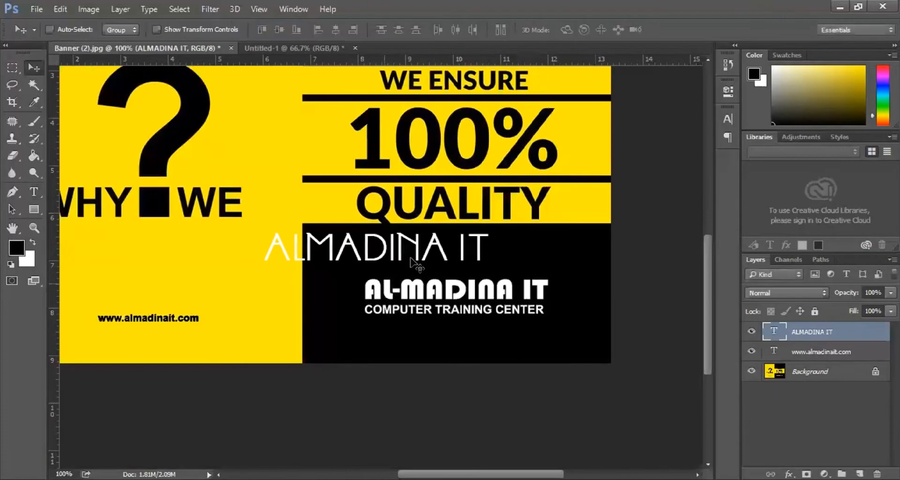
- Move the heading down over AL-MADINA IT and scale it to about 88%
{"action": "left_click_drag", "start_coordinate": [386, 228], "coordinate": [466, 237]}
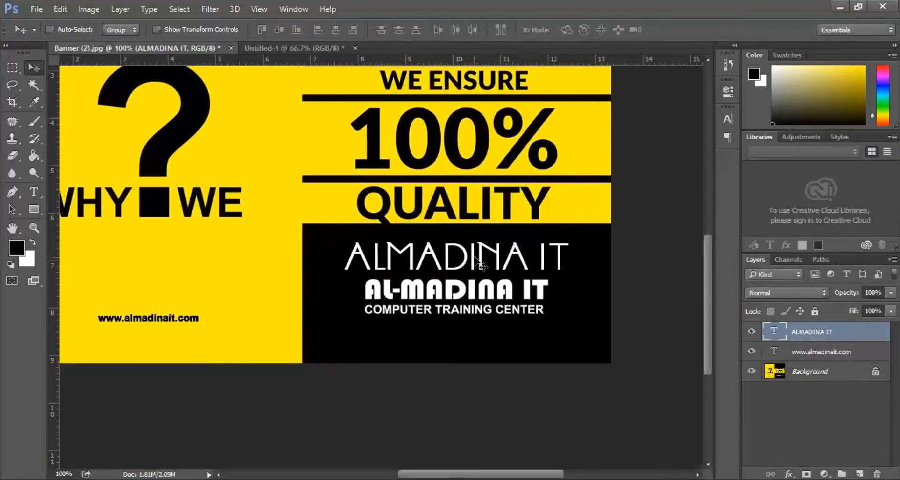
{"action": "left_click", "coordinate": [34, 191]}
{"action": "left_click", "coordinate": [456, 221]}
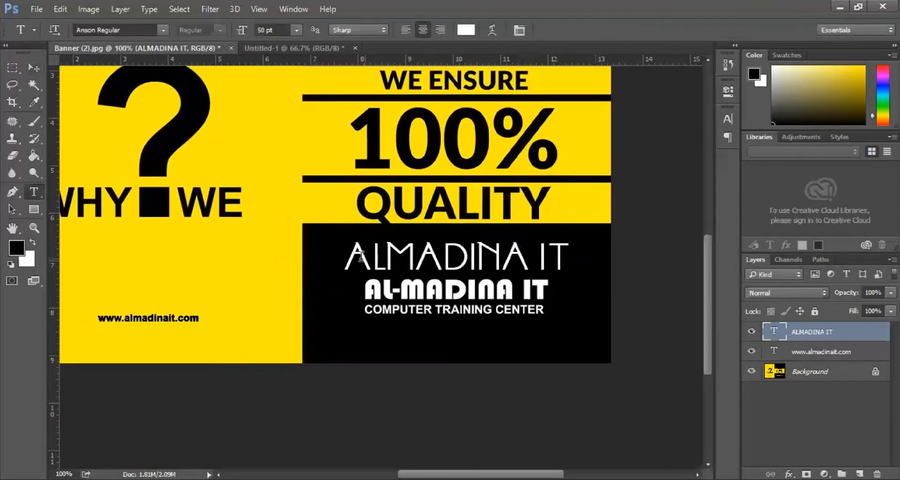
{"action": "key", "text": "ctrl+a"}
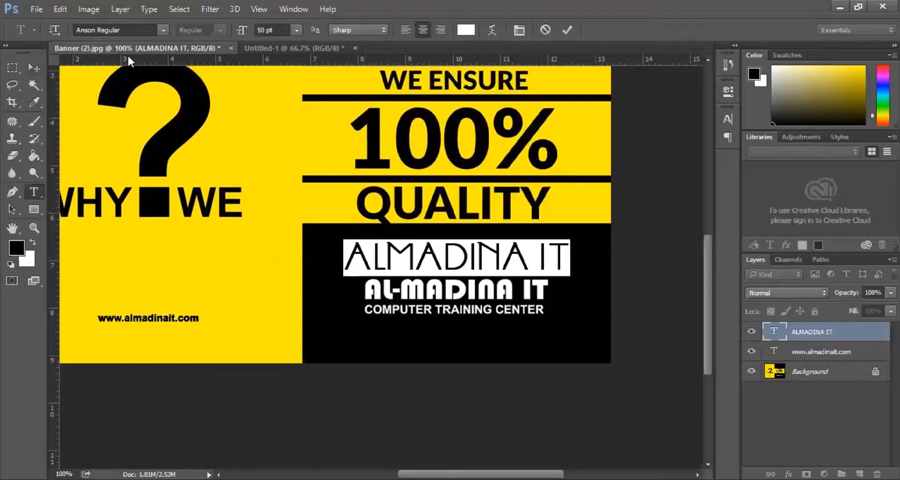
{"action": "left_click", "coordinate": [34, 67]}
{"action": "left_click_drag", "start_coordinate": [401, 263], "coordinate": [517, 295]}
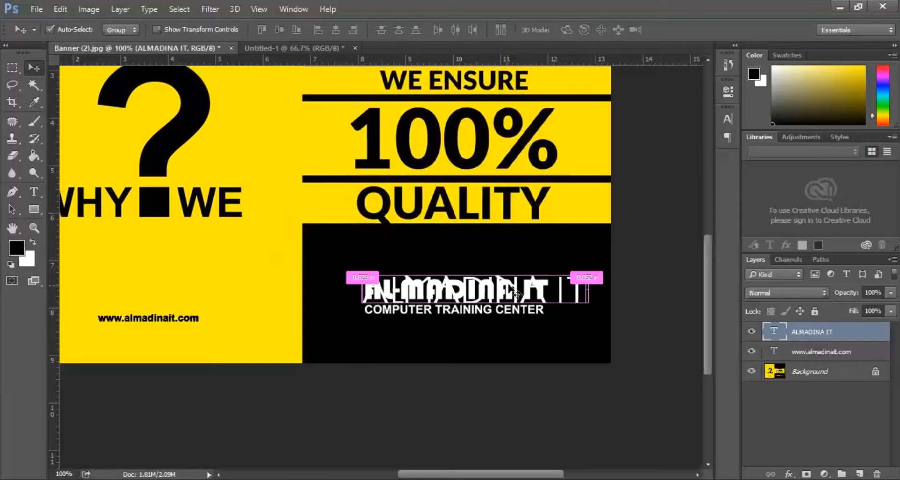
{"action": "key", "text": "ctrl+t"}
{"action": "left_click_drag", "start_coordinate": [587, 276], "coordinate": [540, 262]}
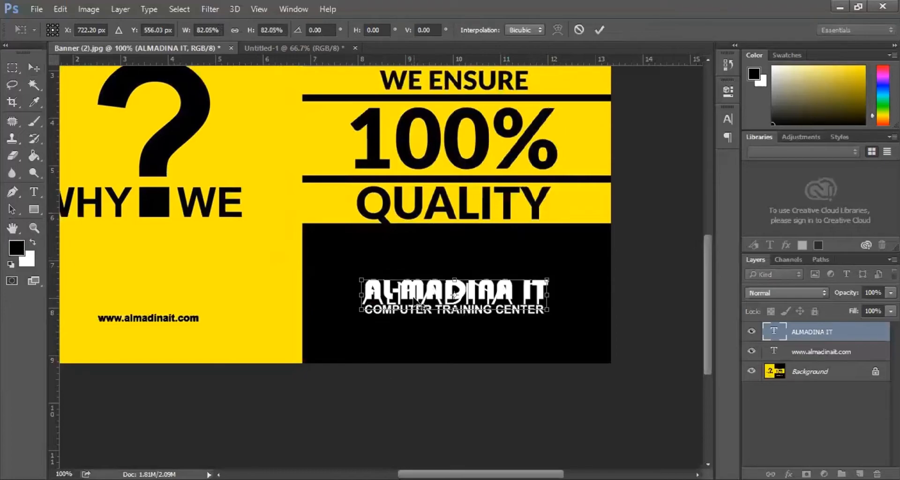
{"action": "key", "text": "Return"}
- Type COMPUTER TRAINING CENTER on the black panel and scale it to about 35.69% × 29.49% over the original tagline
{"action": "key", "text": "t"}
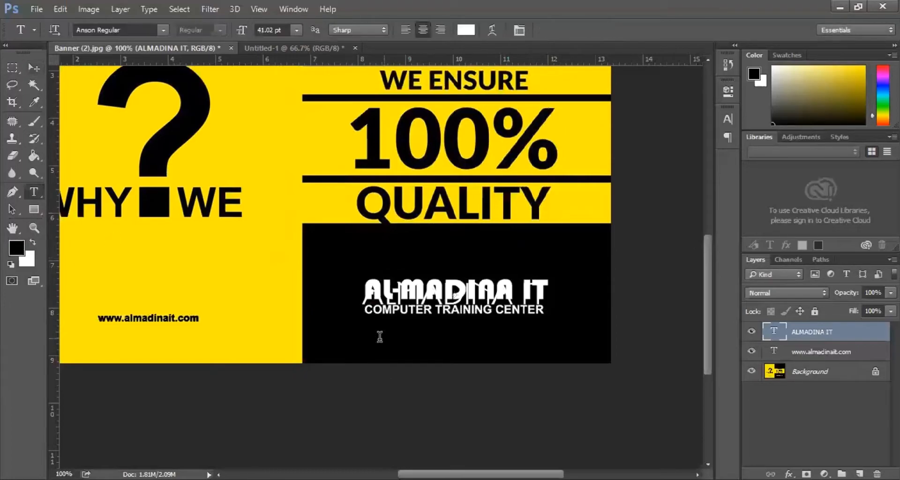
{"action": "left_click", "coordinate": [379, 337]}
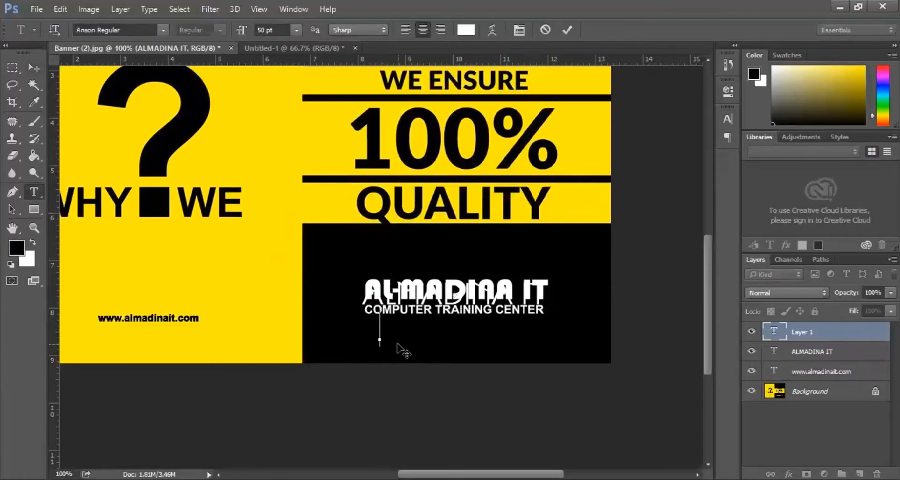
{"action": "type", "text": "COMPU"}
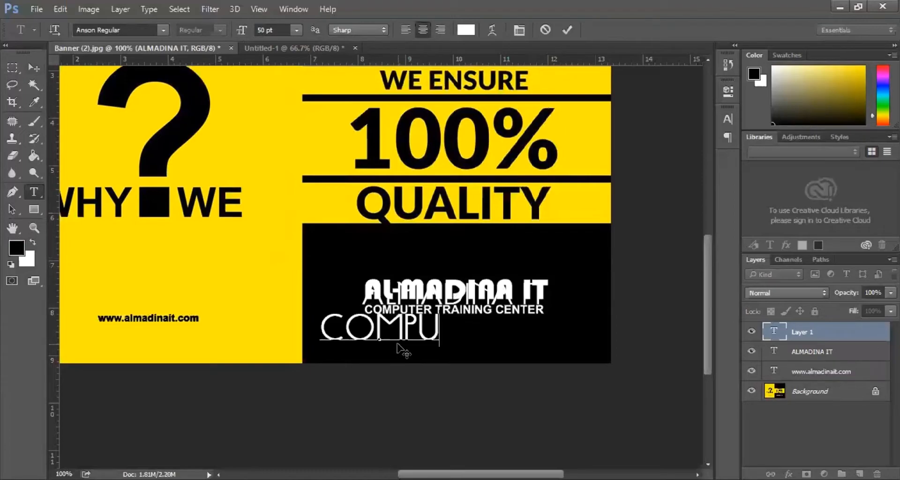
{"action": "type", "text": "TER TRAIN"}
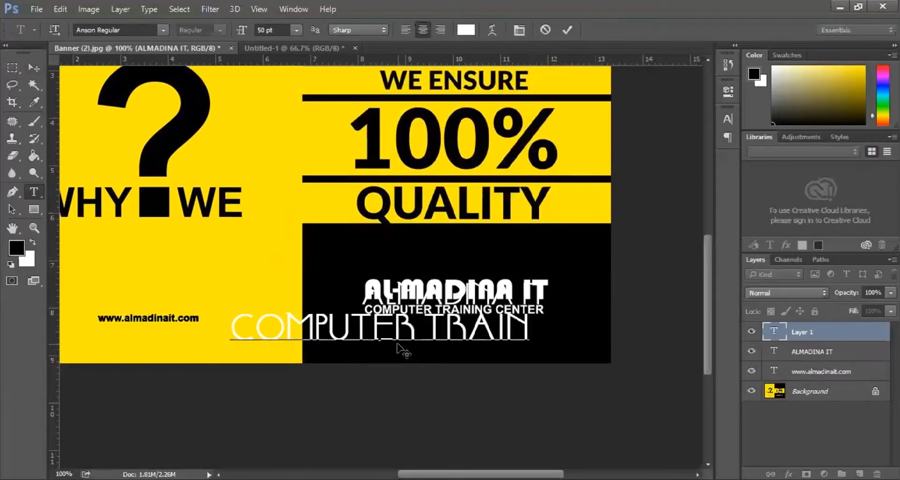
{"action": "type", "text": "ING C"}
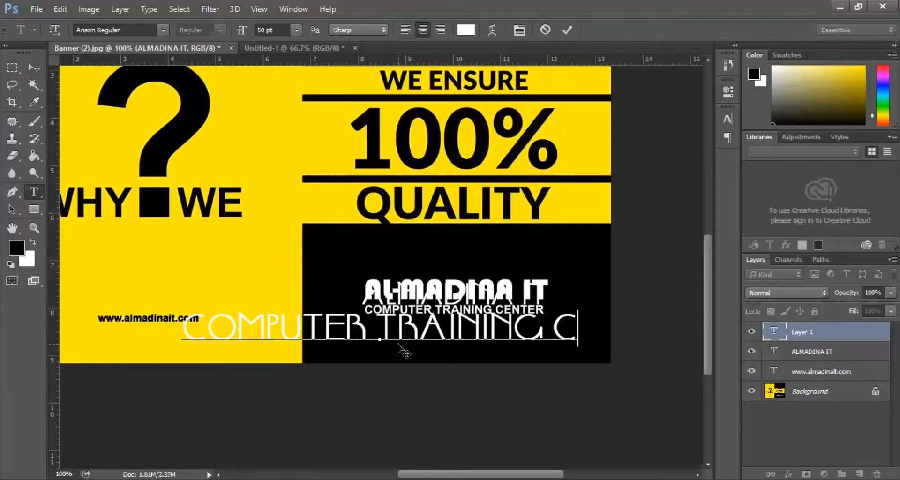
{"action": "type", "text": "ENTER"}
{"action": "left_click", "coordinate": [30, 69]}
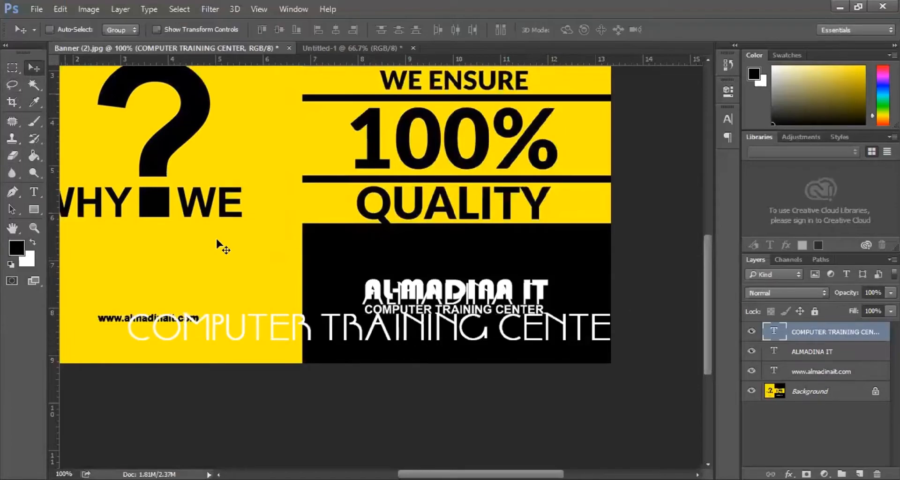
{"action": "key", "text": "ctrl+t"}
{"action": "left_click_drag", "start_coordinate": [125, 347], "coordinate": [409, 311]}
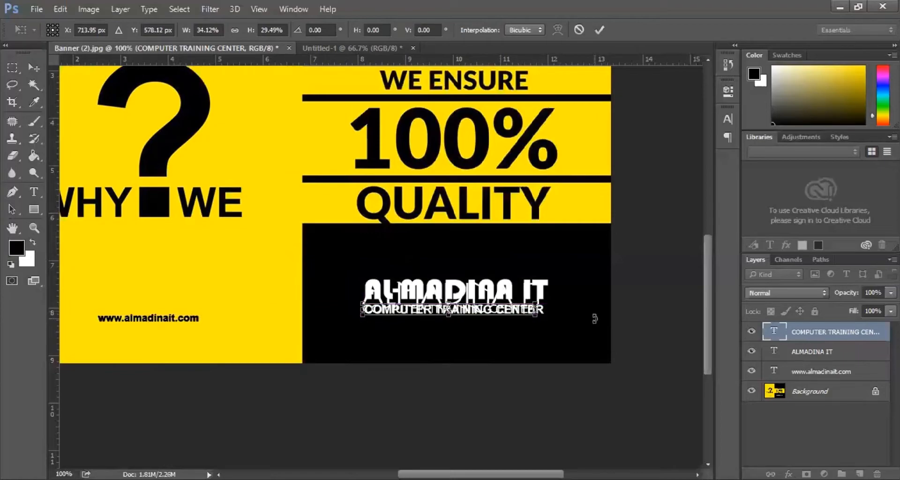
{"action": "key", "text": "Right"}
{"action": "key", "text": "Right"}
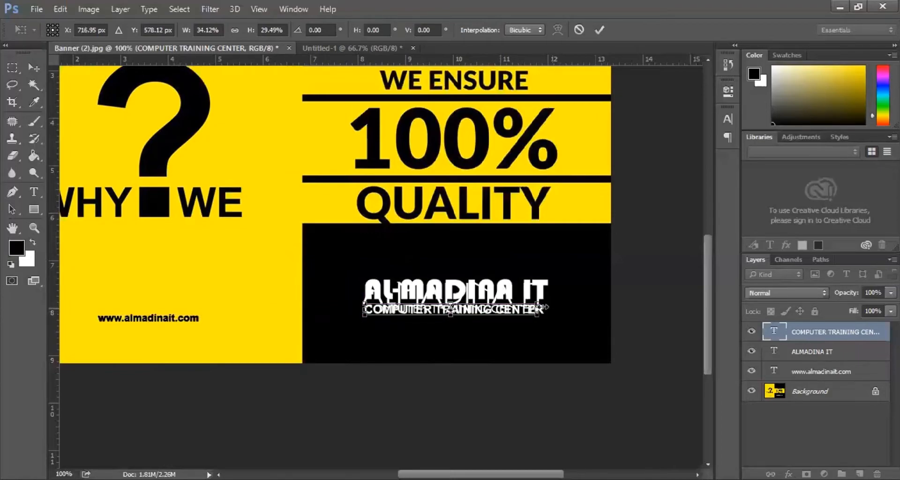
{"action": "left_click_drag", "start_coordinate": [538, 309], "coordinate": [544, 309]}
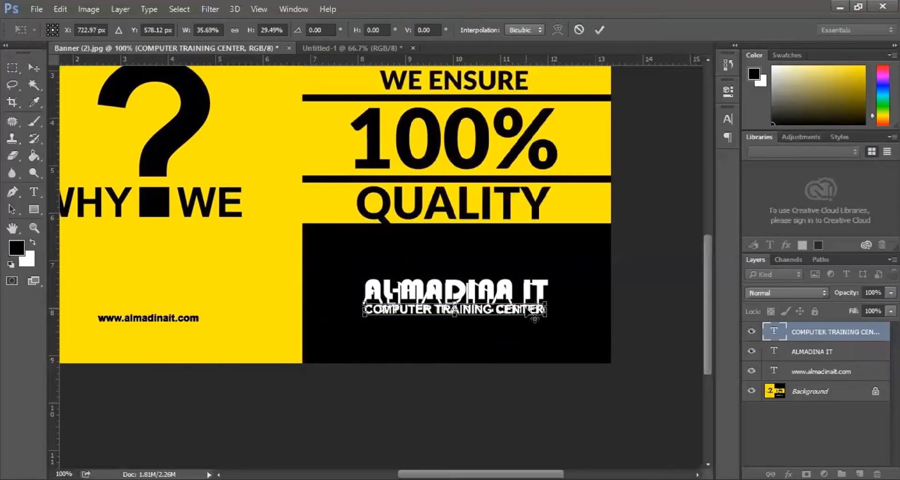
{"action": "key", "text": "Return"}
{"action": "key", "text": "ctrl+minus"}
{"action": "key", "text": "ctrl+minus"}
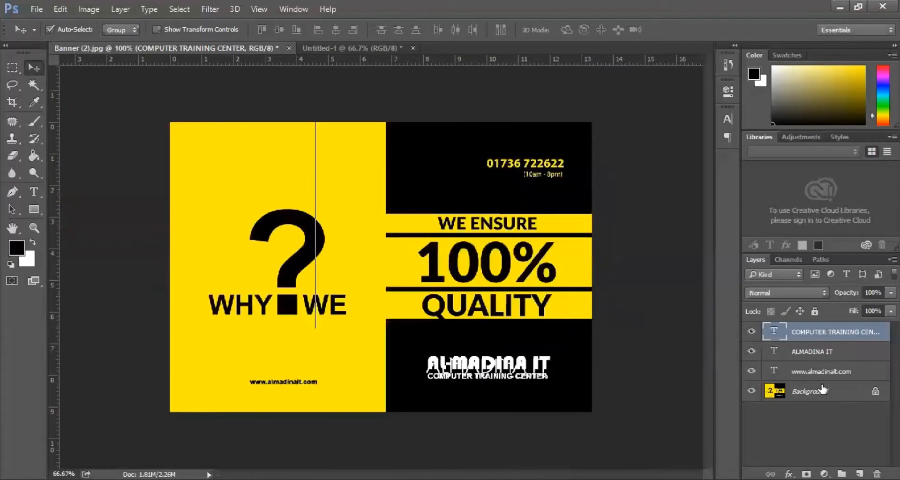
{"action": "left_click", "coordinate": [815, 375]}
{"action": "left_click", "coordinate": [811, 355], "text": "ctrl"}
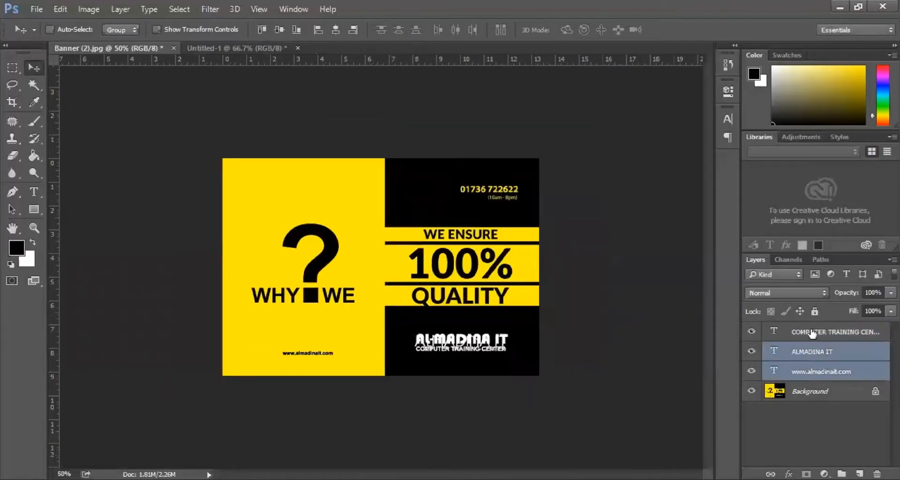
{"action": "left_click", "coordinate": [812, 335], "text": "ctrl"}
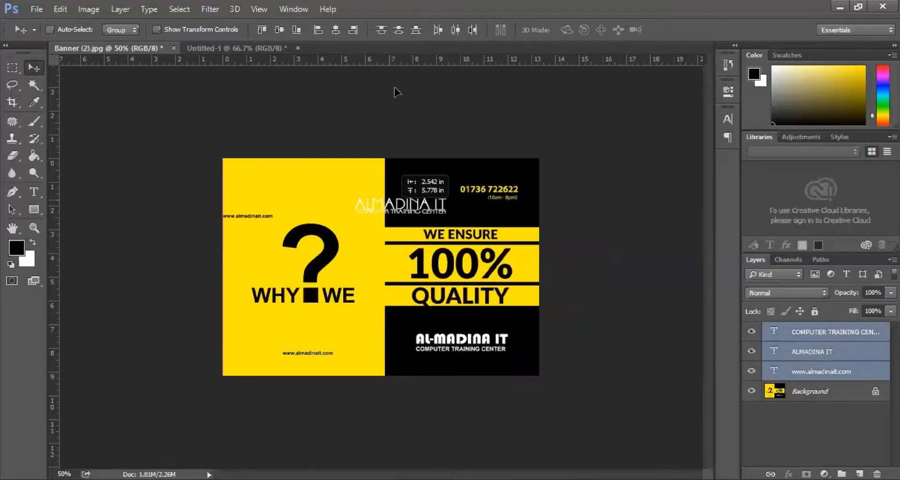
{"action": "left_click_drag", "start_coordinate": [398, 92], "coordinate": [497, 385]}
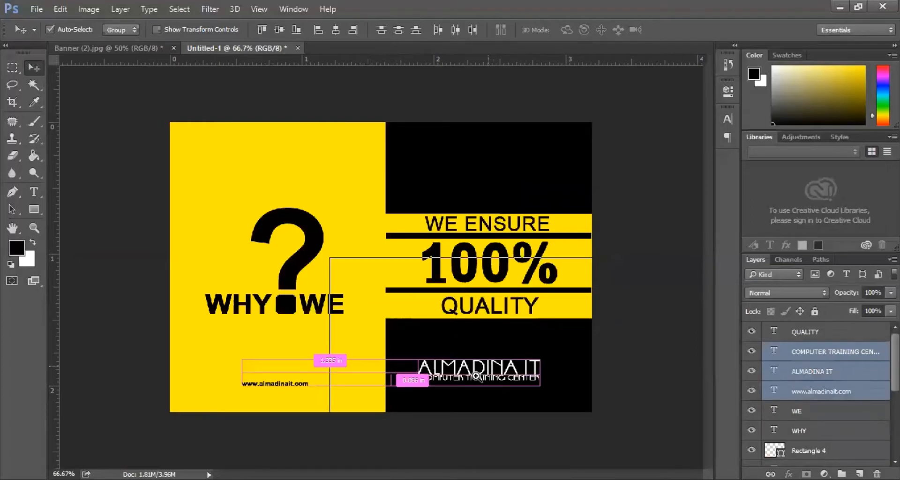
- Nudge the ALMADINA IT heading right and the tagline right and down in Untitled-1
{"action": "left_click", "coordinate": [489, 366], "text": "ctrl"}
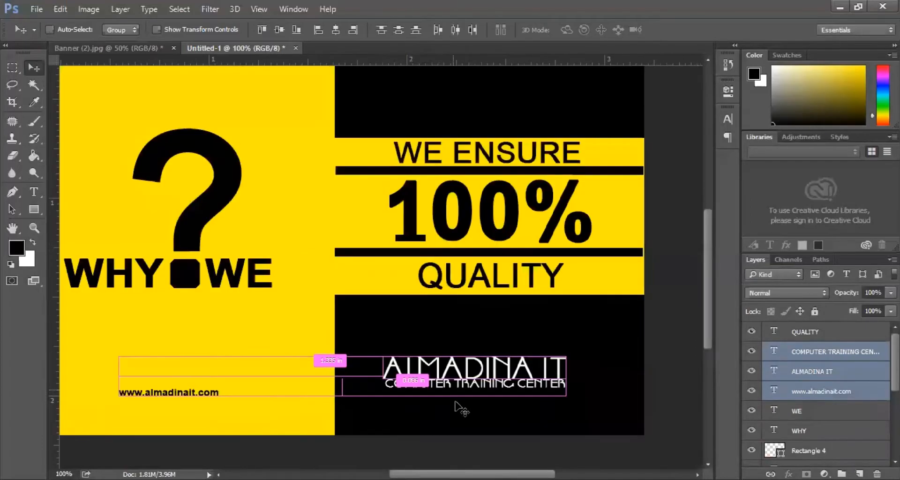
{"action": "right_click", "coordinate": [469, 373]}
{"action": "left_click", "coordinate": [497, 378]}
{"action": "key", "text": "Right"}
{"action": "key", "text": "Right"}
{"action": "key", "text": "Right"}
{"action": "key", "text": "Right"}
{"action": "key", "text": "Right"}
{"action": "key", "text": "Right"}
{"action": "key", "text": "Right"}
{"action": "key", "text": "Right"}
{"action": "key", "text": "Right"}
{"action": "key", "text": "Right"}
{"action": "key", "text": "Right"}
{"action": "key", "text": "Right"}
{"action": "key", "text": "Right"}
{"action": "key", "text": "Right"}
{"action": "key", "text": "Right"}
{"action": "key", "text": "Right"}
{"action": "key", "text": "Right"}
{"action": "key", "text": "Right"}
{"action": "key", "text": "Right"}
{"action": "key", "text": "Right"}
{"action": "key", "text": "Right"}
{"action": "key", "text": "Right"}
{"action": "key", "text": "Right"}
{"action": "key", "text": "Right"}
{"action": "right_click", "coordinate": [487, 391]}
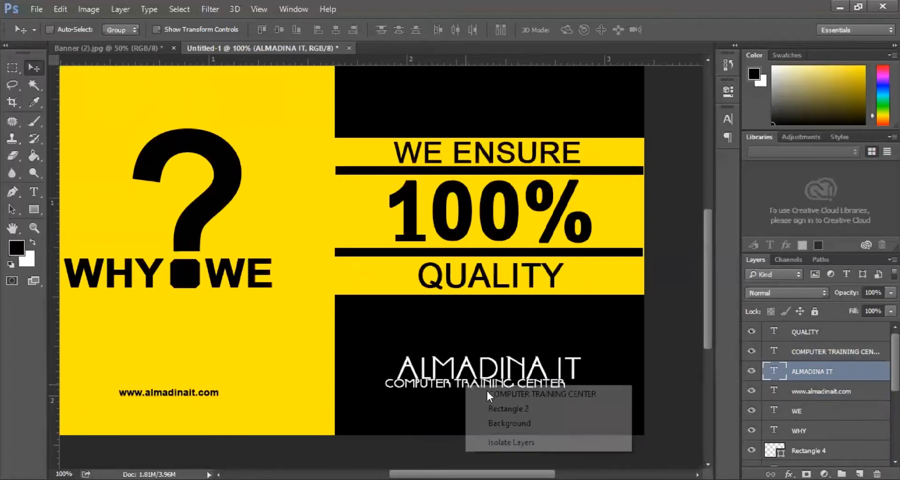
{"action": "left_click", "coordinate": [488, 393]}
{"action": "key", "text": "Right"}
{"action": "key", "text": "Right"}
{"action": "key", "text": "Right"}
{"action": "key", "text": "Right"}
{"action": "key", "text": "Right"}
{"action": "key", "text": "Right"}
{"action": "key", "text": "Right"}
{"action": "key", "text": "Right"}
{"action": "key", "text": "Right"}
{"action": "key", "text": "Right"}
{"action": "key", "text": "Right"}
{"action": "key", "text": "Right"}
{"action": "key", "text": "Right"}
{"action": "key", "text": "Right"}
{"action": "key", "text": "Right"}
{"action": "key", "text": "Right"}
{"action": "key", "text": "Right"}
{"action": "key", "text": "Right"}
{"action": "key", "text": "Right"}
{"action": "key", "text": "Right"}
{"action": "key", "text": "Right"}
{"action": "key", "text": "Right"}
{"action": "key", "text": "Right"}
{"action": "key", "text": "Right"}
{"action": "key", "text": "Right"}
{"action": "key", "text": "Right"}
{"action": "key", "text": "Right"}
{"action": "key", "text": "Right"}
{"action": "key", "text": "Right"}
{"action": "key", "text": "Right"}
{"action": "key", "text": "Right"}
{"action": "key", "text": "Down"}
{"action": "key", "text": "Down"}
{"action": "key", "text": "Down"}
{"action": "key", "text": "Down"}
{"action": "key", "text": "Down"}
{"action": "key", "text": "Down"}
{"action": "key", "text": "Down"}
{"action": "key", "text": "Down"}
- Nudge the tagline left and down to centre it under the heading
{"action": "key", "text": "Left"}
{"action": "key", "text": "Left"}
{"action": "key", "text": "Down"}
{"action": "key", "text": "Down"}
{"action": "key", "text": "Down"}
{"action": "key", "text": "Down"}
{"action": "key", "text": "Down"}
{"action": "key", "text": "Down"}
{"action": "key", "text": "Left"}
{"action": "key", "text": "Left"}
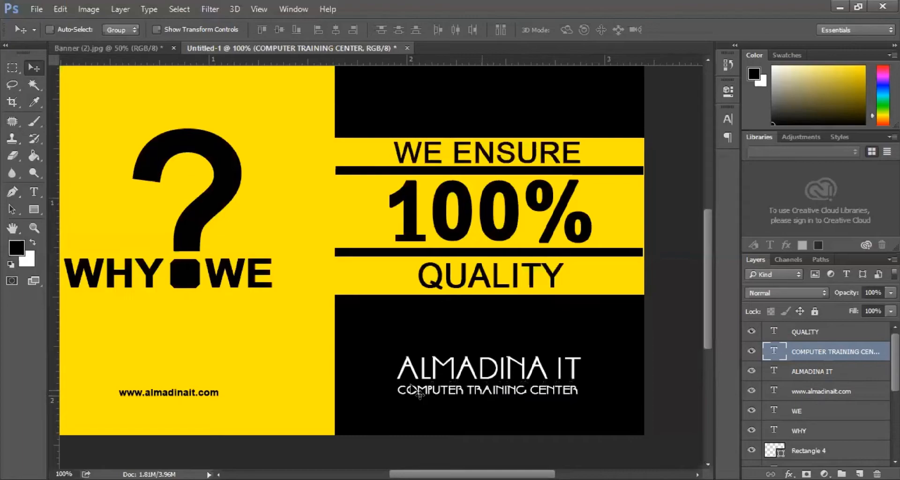
- Insert a hyphen so the heading reads AL-MADINA IT, then switch to Banner (2).jpg
{"action": "key", "text": "t"}
{"action": "left_click", "coordinate": [441, 371]}
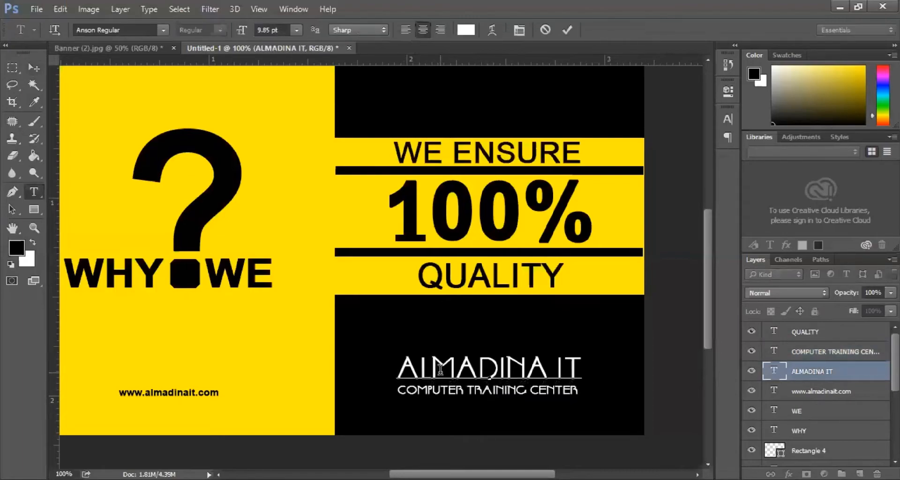
{"action": "type", "text": "-"}
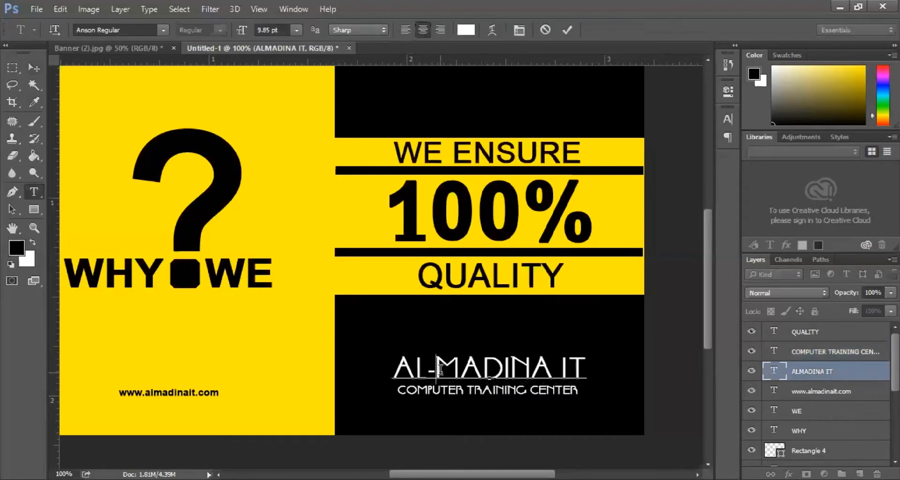
{"action": "left_click", "coordinate": [30, 64]}
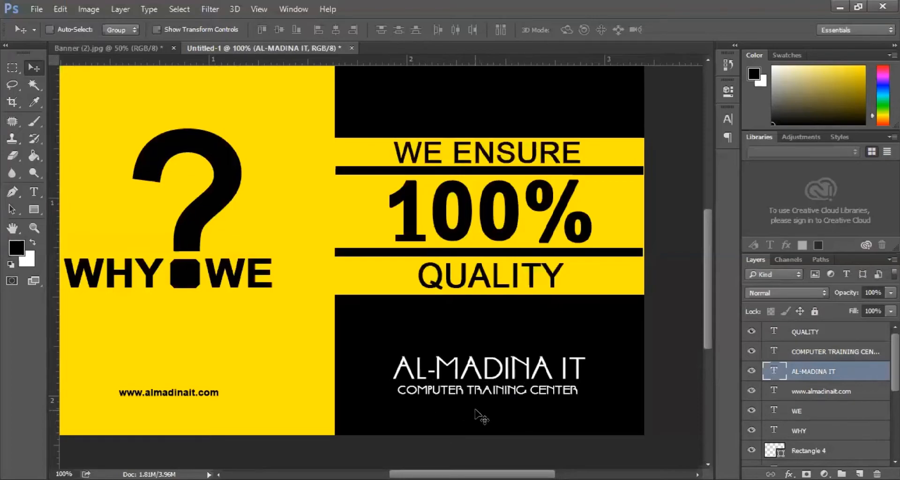
{"action": "key", "text": "ctrl+minus"}
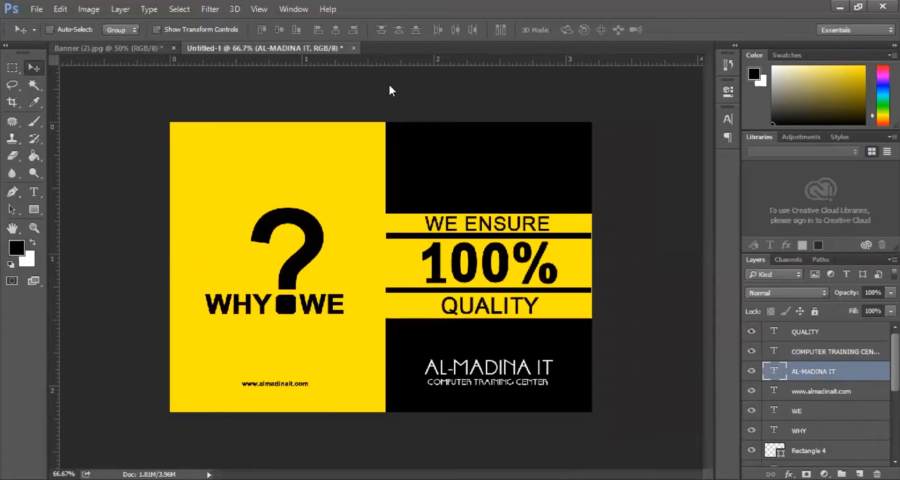
{"action": "key", "text": "ctrl+Tab"}
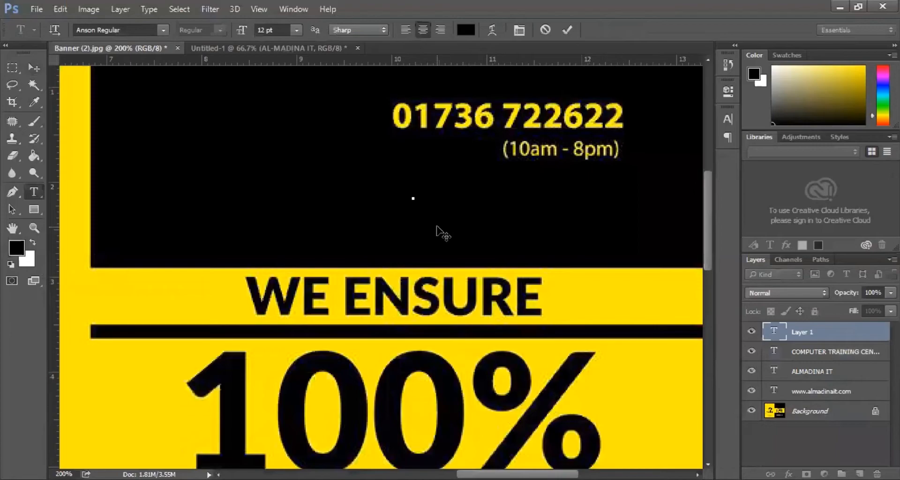
- Type the banner's phone number as a new text layer, commit it, and dismiss the Save As dialog
{"action": "key", "text": "ctrl+Return"}
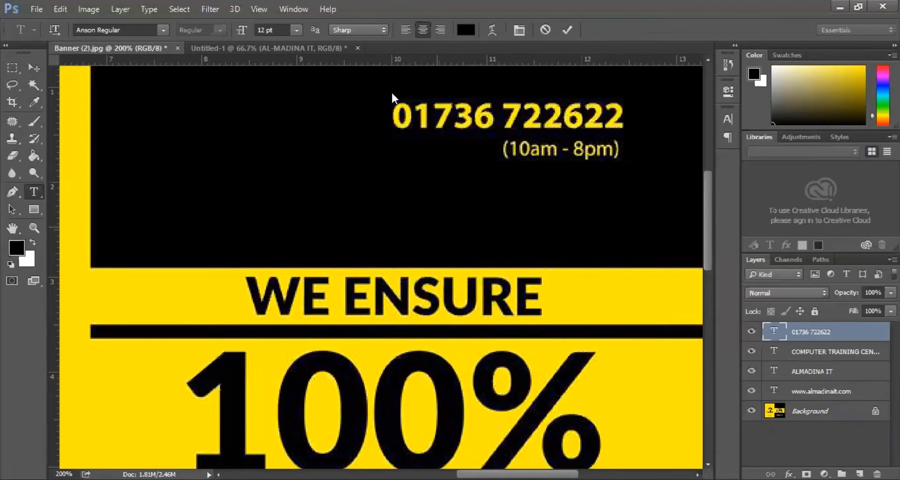
{"action": "key", "text": "ctrl+s"}
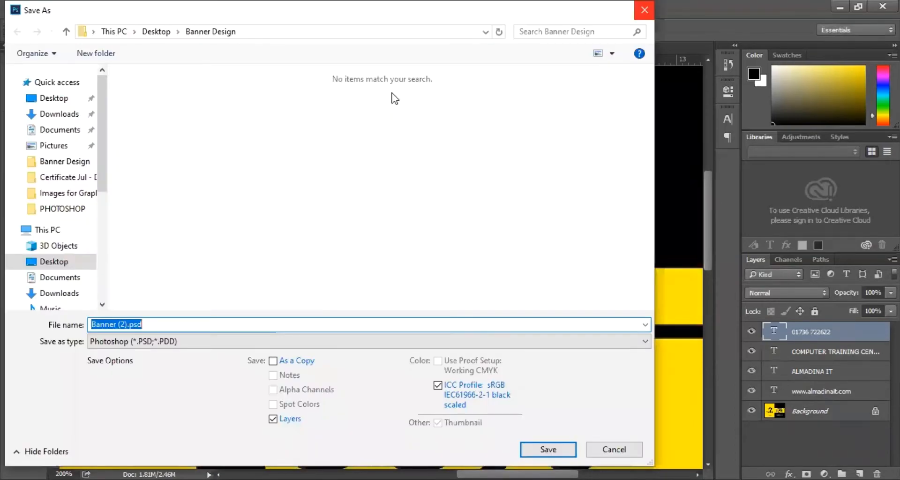
{"action": "key", "text": "Escape"}
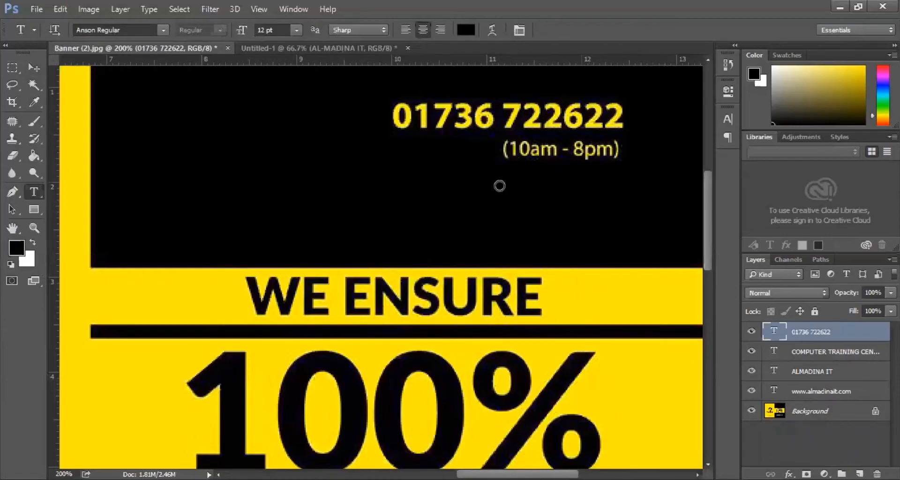
- Colour the phone text with the banner's sampled yellow and set it to 30 pt
{"action": "left_click", "coordinate": [114, 378]}
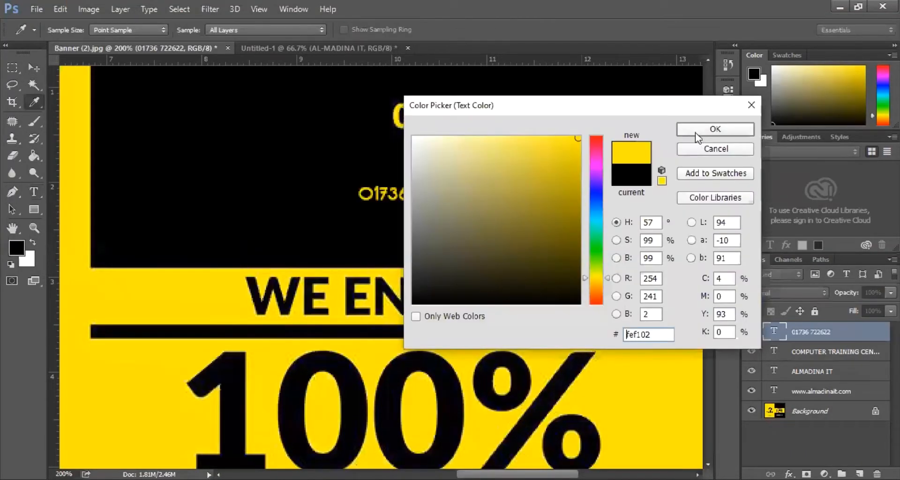
{"action": "left_click", "coordinate": [695, 132]}
{"action": "left_click", "coordinate": [34, 68]}
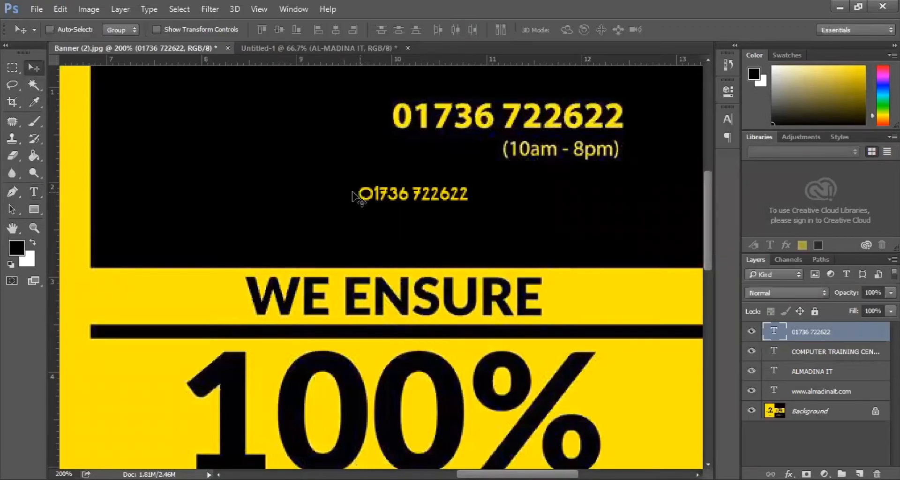
{"action": "left_click", "coordinate": [36, 191]}
{"action": "left_click", "coordinate": [359, 194]}
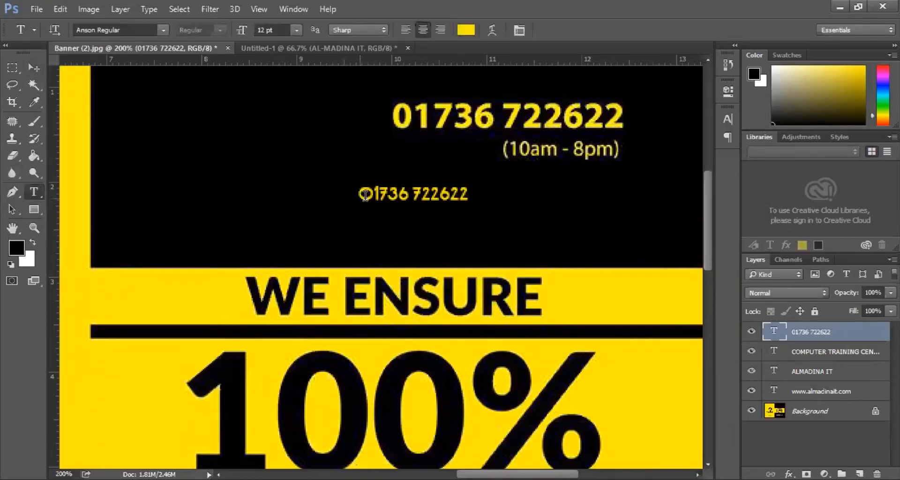
{"action": "key", "text": "ctrl+a"}
{"action": "left_click", "coordinate": [296, 30]}
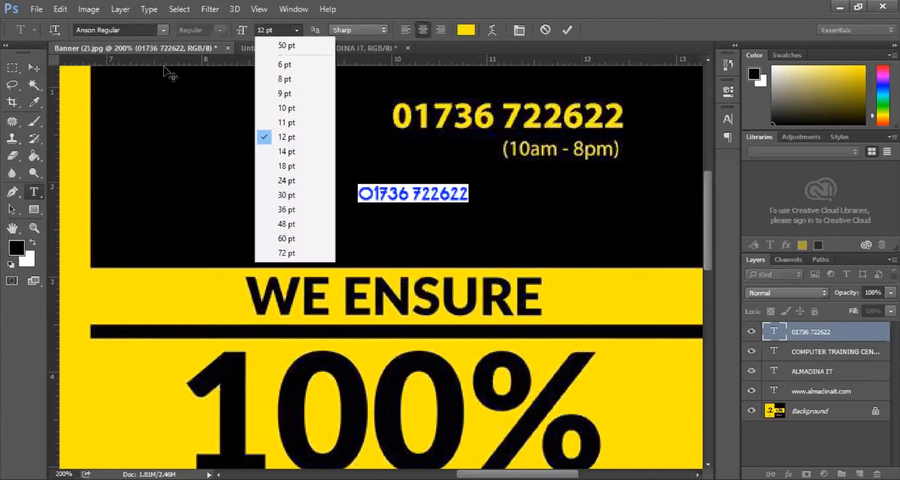
{"action": "left_click", "coordinate": [284, 194]}
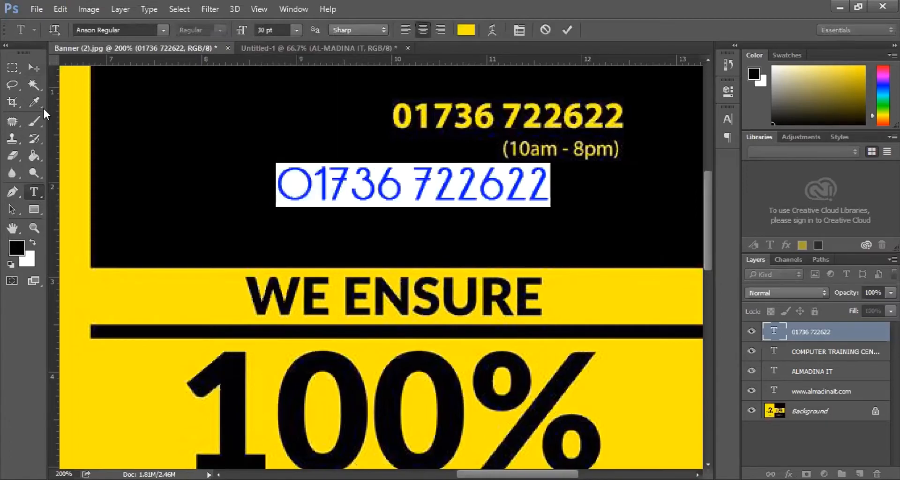
{"action": "left_click", "coordinate": [34, 68]}
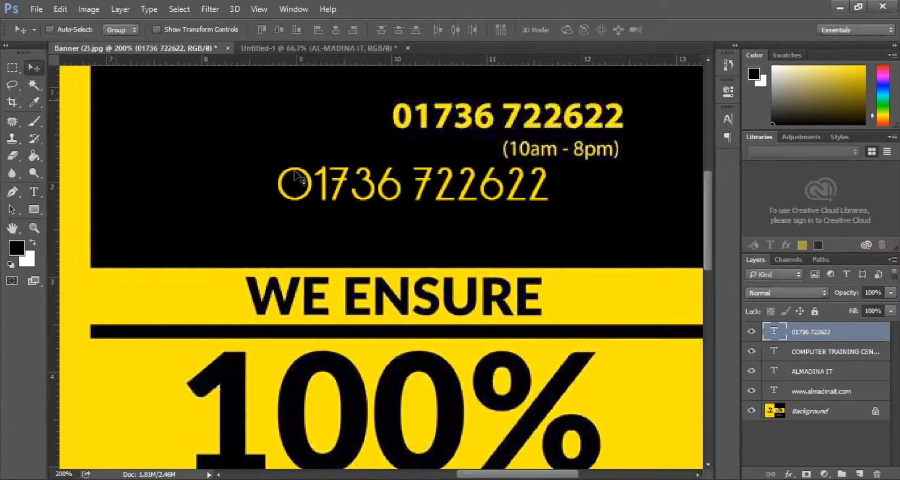
- Change the phone number's font to Arial Black
{"action": "left_click", "coordinate": [41, 190]}
{"action": "triple_click", "coordinate": [351, 186]}
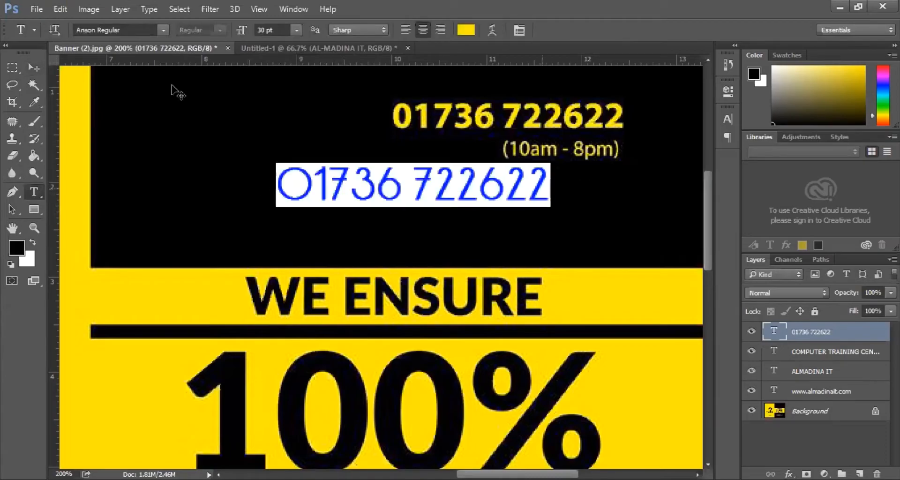
{"action": "left_click", "coordinate": [126, 30]}
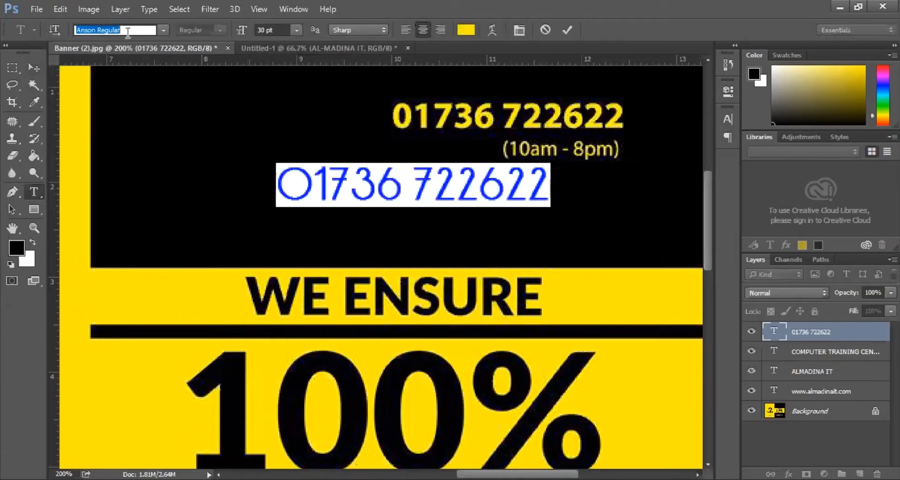
{"action": "type", "text": "ARIA"}
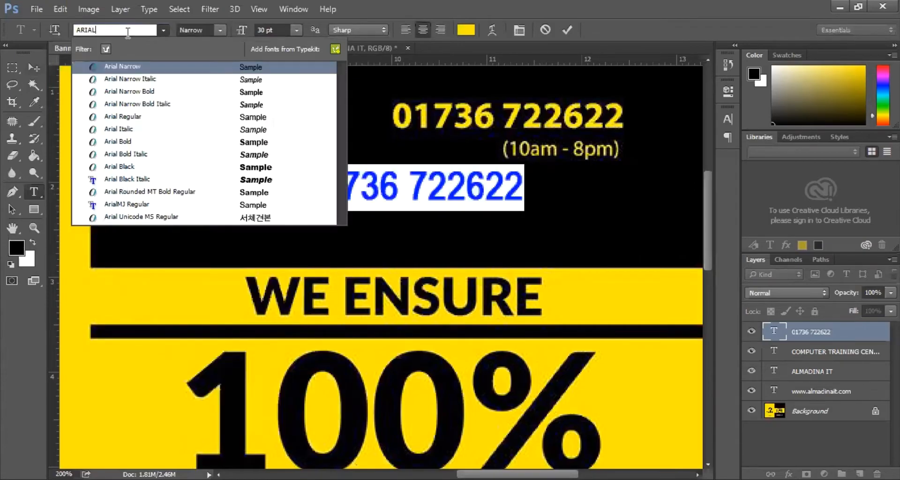
{"action": "type", "text": "L"}
{"action": "key", "text": "Down"}
{"action": "key", "text": "Down"}
{"action": "key", "text": "Down"}
{"action": "key", "text": "Down"}
{"action": "key", "text": "Down"}
{"action": "key", "text": "Down"}
{"action": "key", "text": "Down"}
{"action": "key", "text": "Down"}
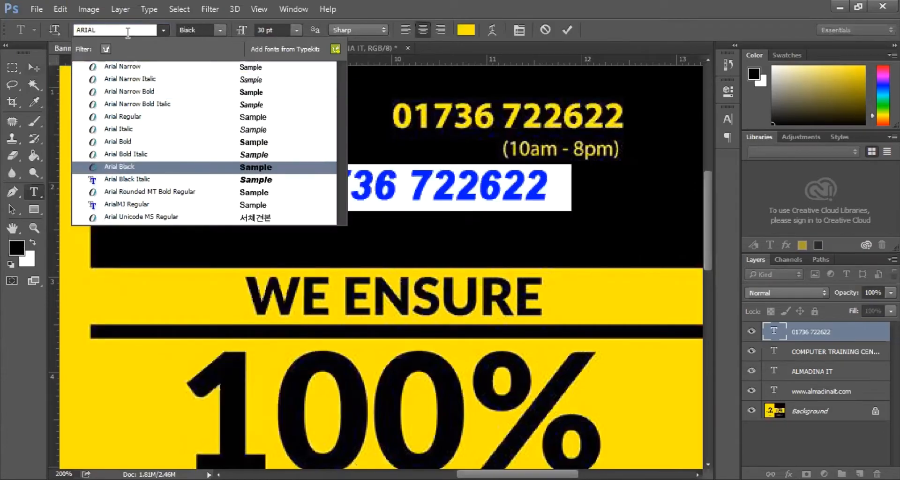
{"action": "key", "text": "Down"}
{"action": "key", "text": "Up"}
{"action": "key", "text": "Return"}
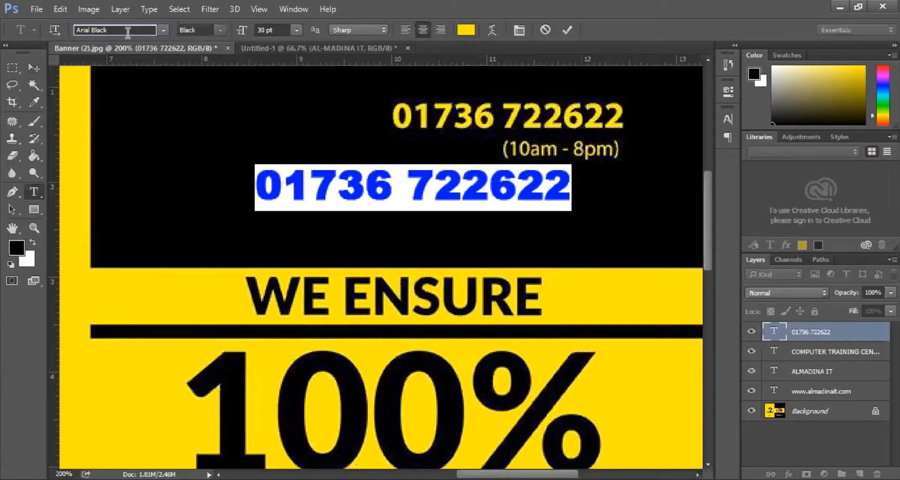
{"action": "left_click", "coordinate": [35, 65]}
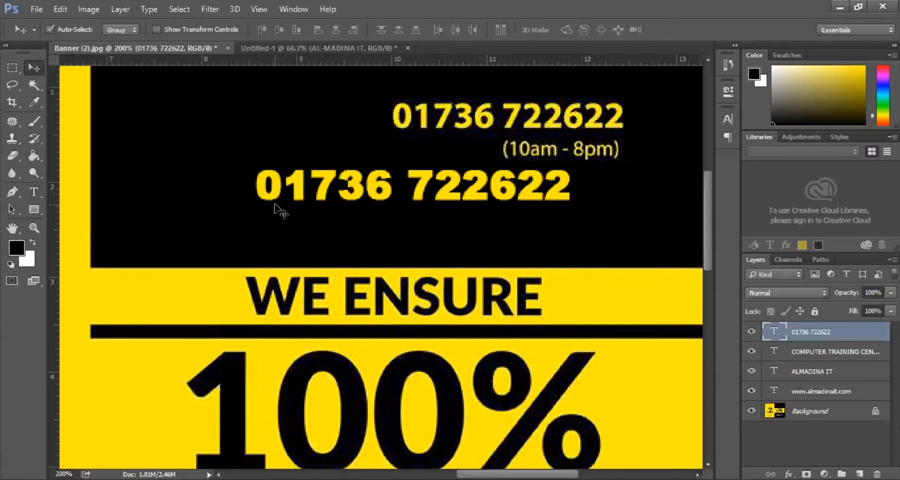
{"action": "key", "text": "ctrl+t"}
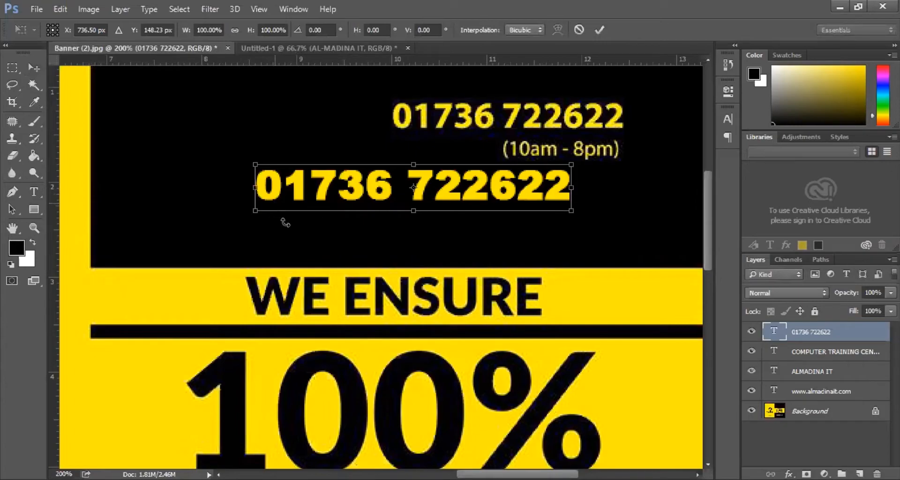
- Scale the phone number to about 73% and stretch it exactly over the original top-right number
{"action": "left_click_drag", "start_coordinate": [253, 213], "coordinate": [376, 192]}
{"action": "left_click_drag", "start_coordinate": [469, 167], "coordinate": [475, 123]}
{"action": "left_click_drag", "start_coordinate": [605, 118], "coordinate": [623, 118]}
{"action": "left_click_drag", "start_coordinate": [511, 135], "coordinate": [510, 137]}
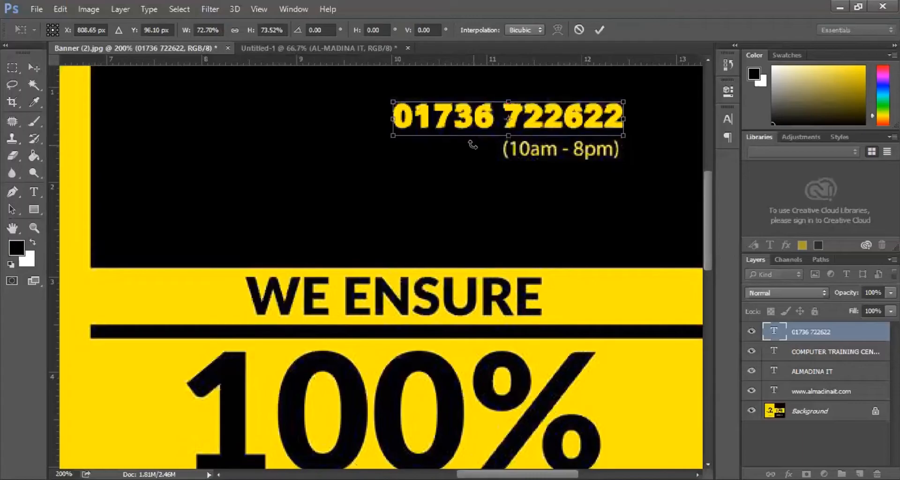
{"action": "key", "text": "Return"}
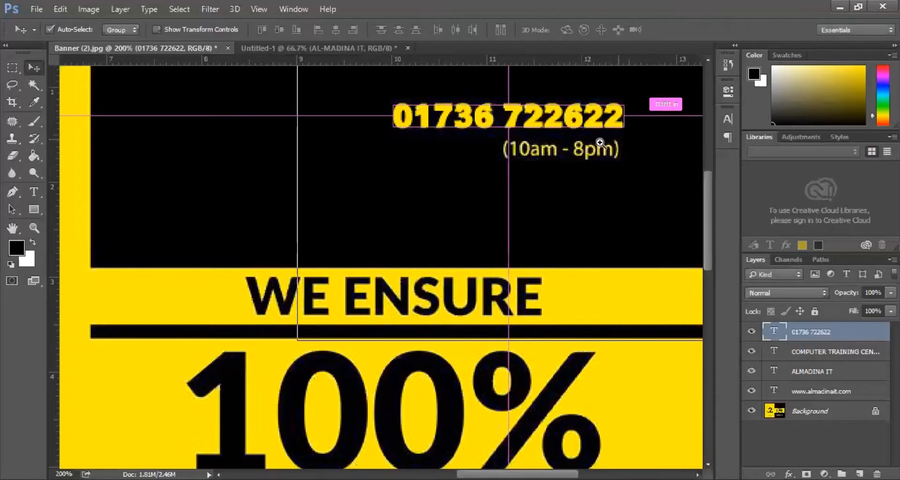
{"action": "left_click", "coordinate": [619, 141]}
- Type a new text line reading (10am-8pm) below the opening hours, with lowercase am and pm
{"action": "left_click", "coordinate": [35, 192]}
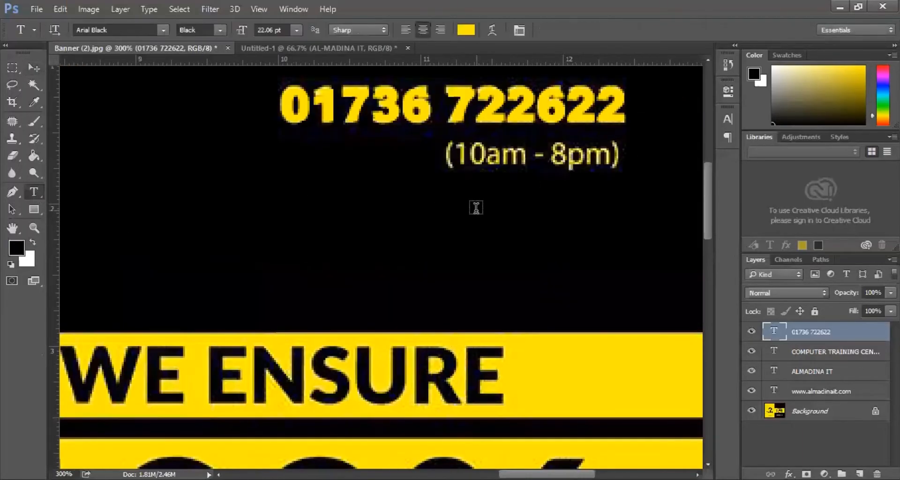
{"action": "left_click", "coordinate": [480, 211]}
{"action": "type", "text": "("}
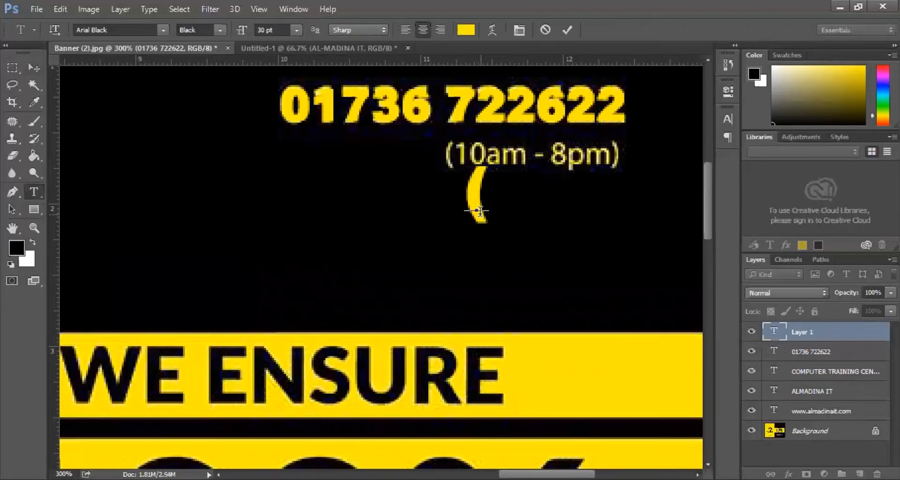
{"action": "type", "text": "10A"}
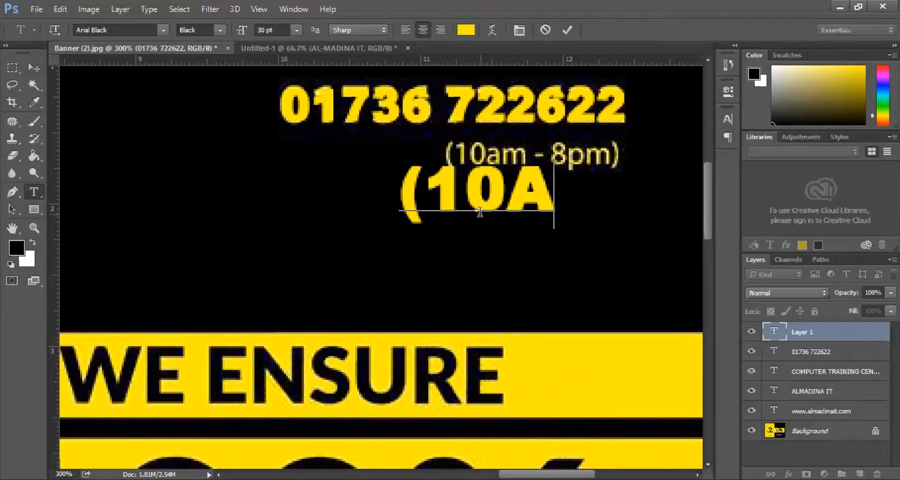
{"action": "type", "text": "M-"}
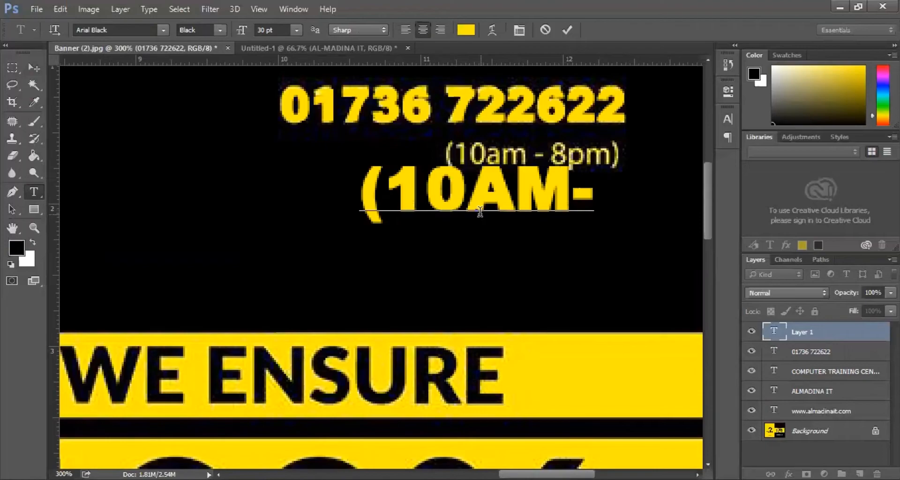
{"action": "type", "text": "8PM"}
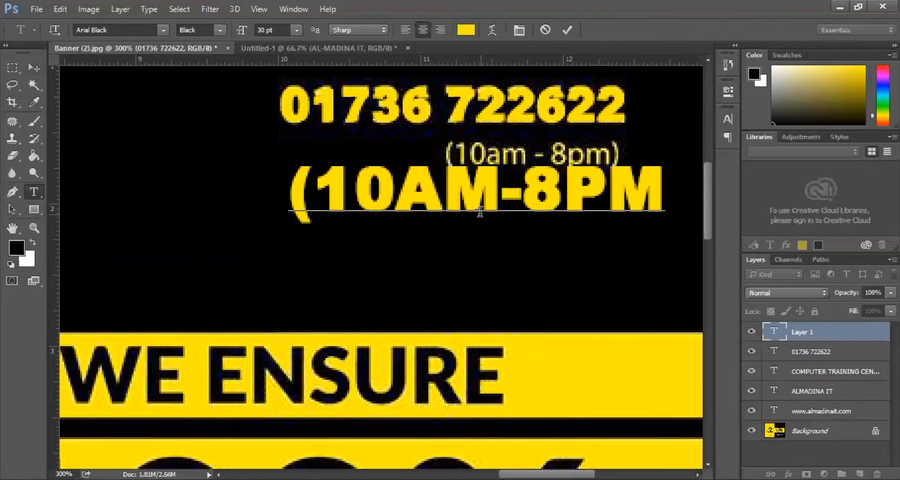
{"action": "type", "text": ")"}
{"action": "key", "text": "Left"}
{"action": "key", "text": "shift+Left"}
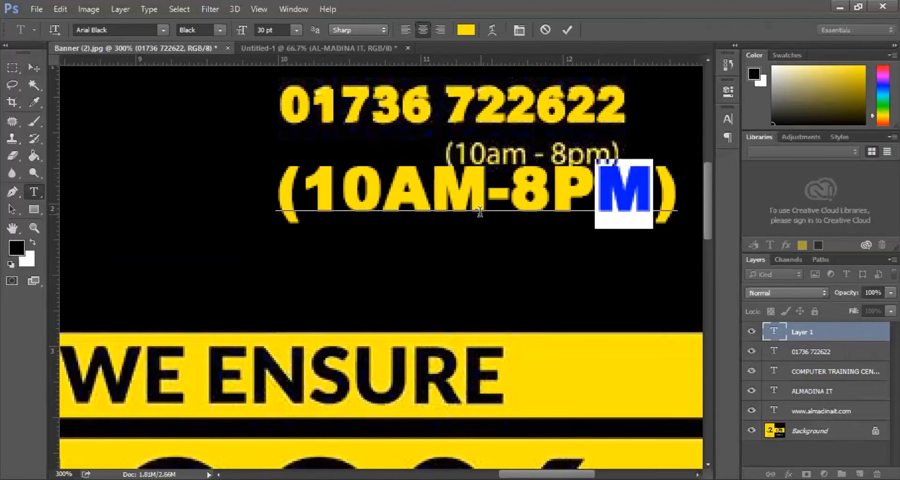
{"action": "key", "text": "shift+Left"}
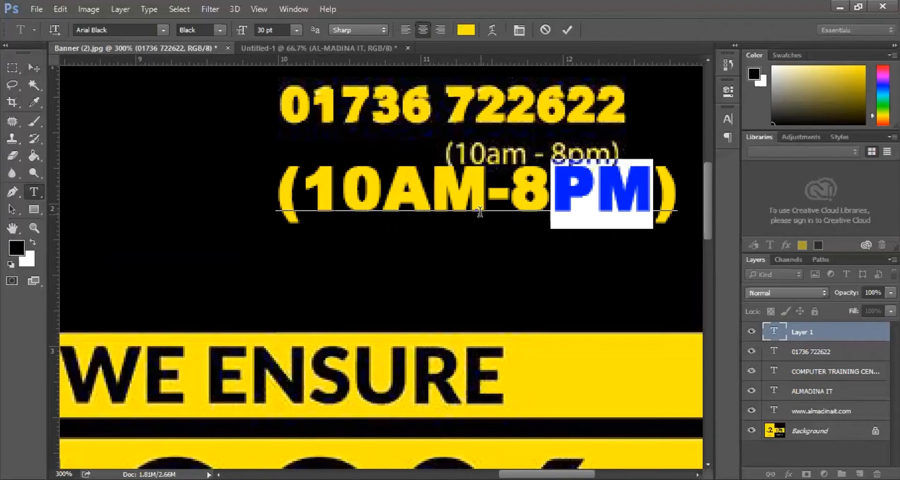
{"action": "type", "text": "pm"}
{"action": "key", "text": "Left"}
{"action": "key", "text": "Left"}
{"action": "key", "text": "Left"}
{"action": "key", "text": "Left"}
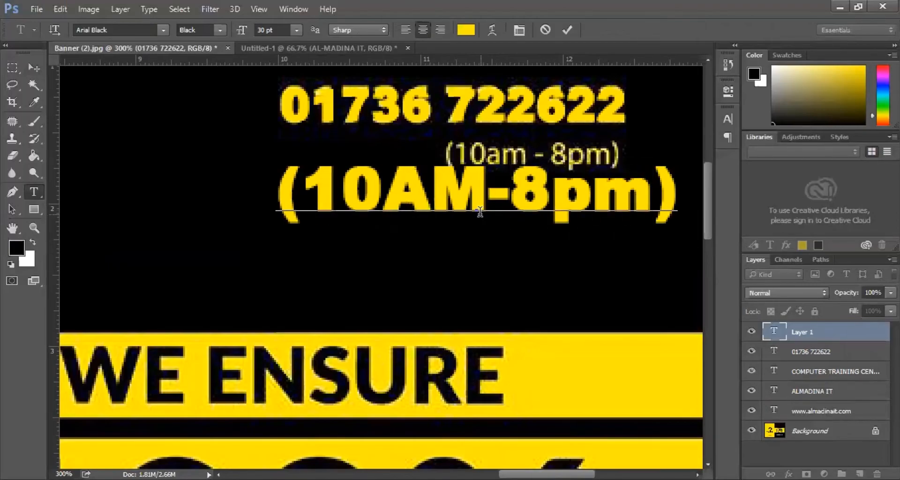
{"action": "key", "text": "BackSpace"}
{"action": "key", "text": "BackSpace"}
{"action": "type", "text": "am"}
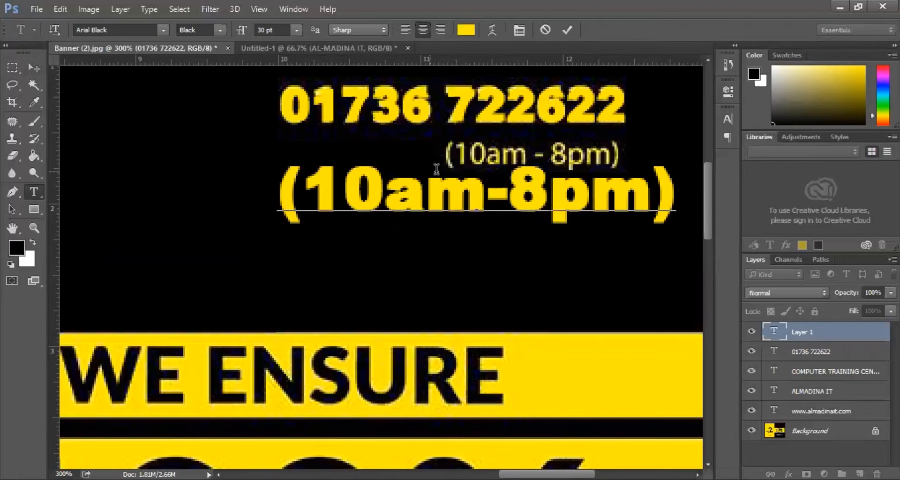
- Set the hours text to Arial Narrow 16 pt and move it over the original hours
{"action": "key", "text": "ctrl+a"}
{"action": "left_click", "coordinate": [221, 30]}
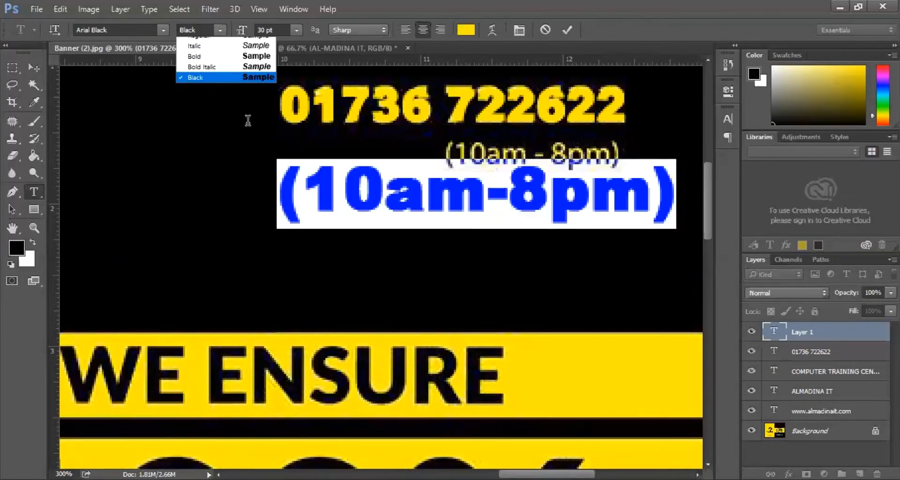
{"action": "left_click", "coordinate": [219, 42]}
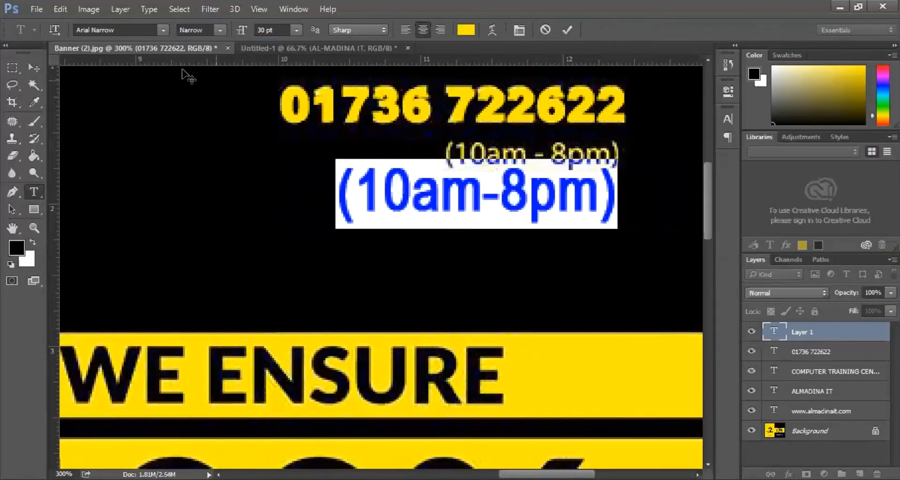
{"action": "key", "text": "Tab"}
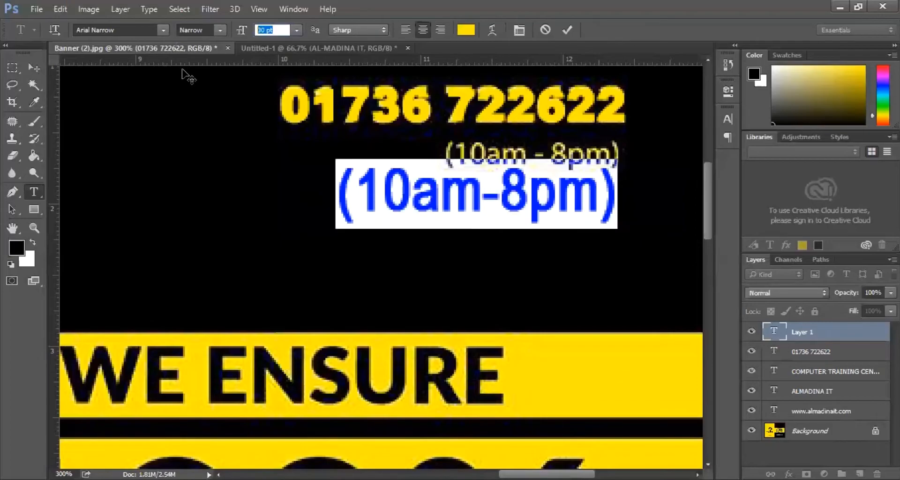
{"action": "key", "text": "Down"}
{"action": "key", "text": "Down"}
{"action": "key", "text": "Down"}
{"action": "key", "text": "Down"}
{"action": "key", "text": "Down"}
{"action": "key", "text": "Down"}
{"action": "key", "text": "Down"}
{"action": "key", "text": "Down"}
{"action": "key", "text": "Down"}
{"action": "key", "text": "Down"}
{"action": "key", "text": "Down"}
{"action": "key", "text": "Down"}
{"action": "key", "text": "Down"}
{"action": "key", "text": "Down"}
{"action": "key", "text": "Down"}
{"action": "key", "text": "Down"}
{"action": "key", "text": "Down"}
{"action": "key", "text": "Down"}
{"action": "key", "text": "Down"}
{"action": "key", "text": "Down"}
{"action": "key", "text": "Down"}
{"action": "key", "text": "Down"}
{"action": "key", "text": "Down"}
{"action": "key", "text": "Down"}
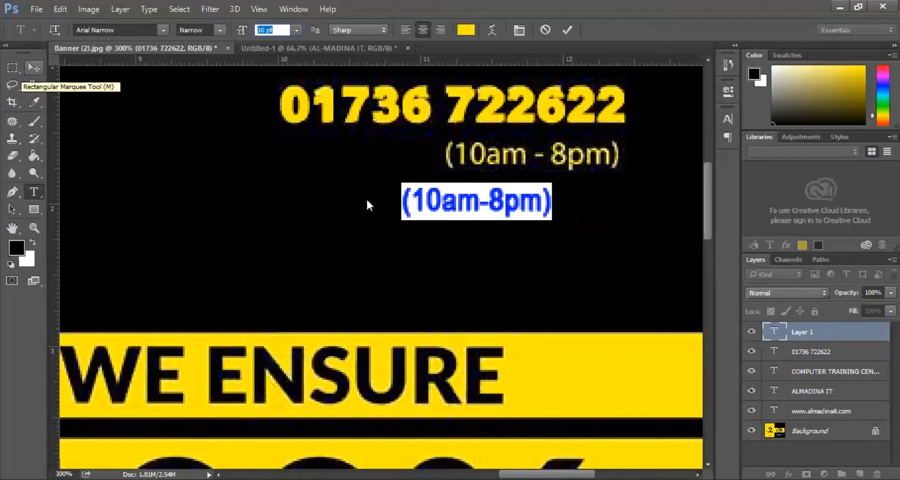
{"action": "left_click_drag", "start_coordinate": [423, 206], "coordinate": [472, 176]}
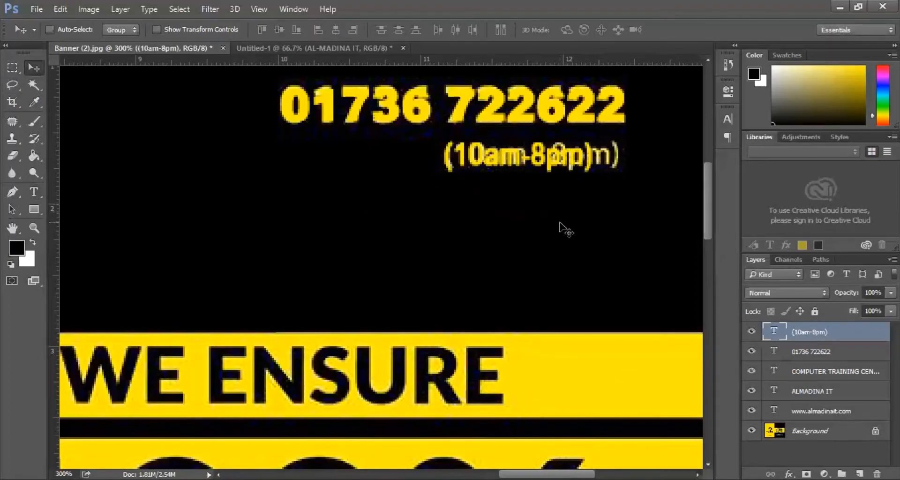
- Stretch the (10am-8pm) text to about 119.23% wide and 85.69% high over the original hours
{"action": "key", "text": "ctrl+t"}
{"action": "left_click_drag", "start_coordinate": [598, 155], "coordinate": [624, 155]}
{"action": "left_click_drag", "start_coordinate": [529, 175], "coordinate": [532, 169]}
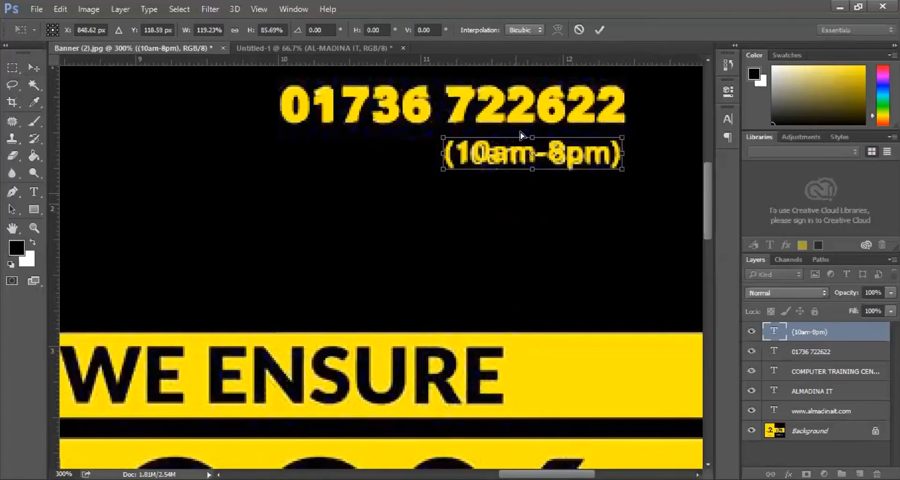
{"action": "key", "text": "ctrl+minus"}
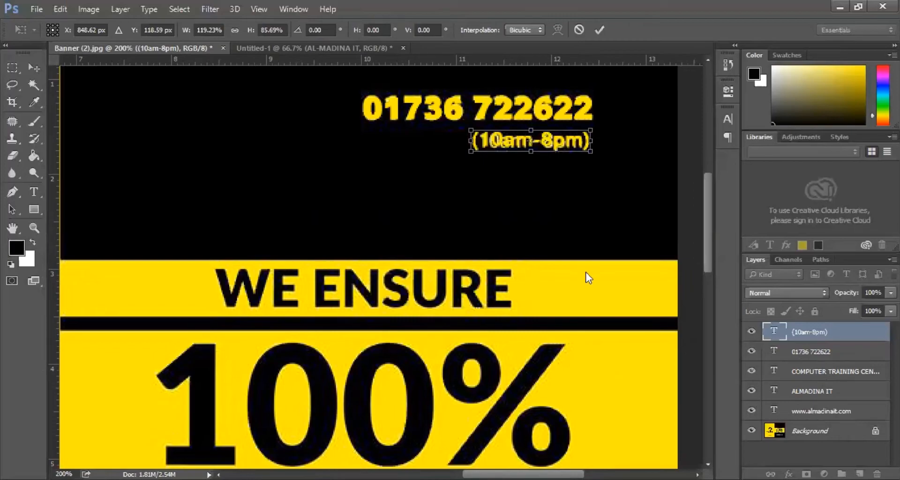
- Commit the (10am-8pm) resize and select the small banner's five text layers together
{"action": "key", "text": "Return"}
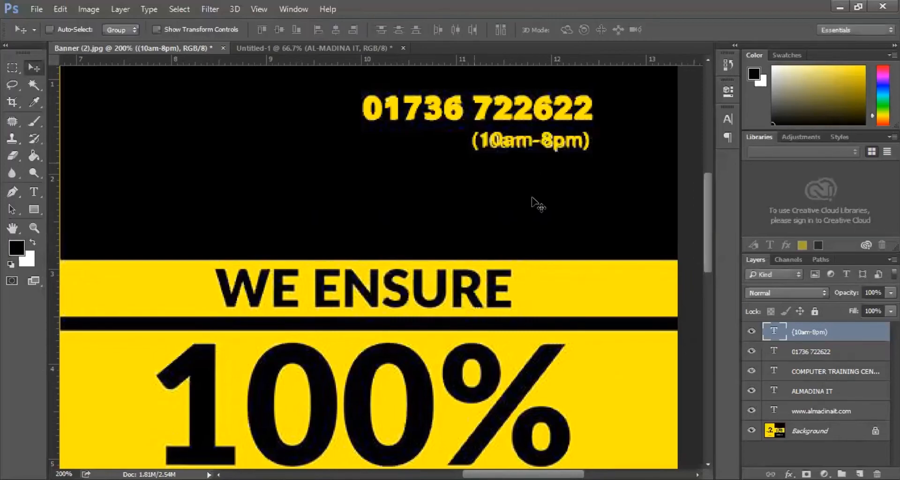
{"action": "left_click", "coordinate": [799, 412], "text": "shift"}
{"action": "left_click", "coordinate": [451, 206], "text": "ctrl+alt"}
- Copy the five text layers onto the Untitled-1 banner and nudge them right
{"action": "left_click_drag", "start_coordinate": [412, 155], "coordinate": [468, 156]}
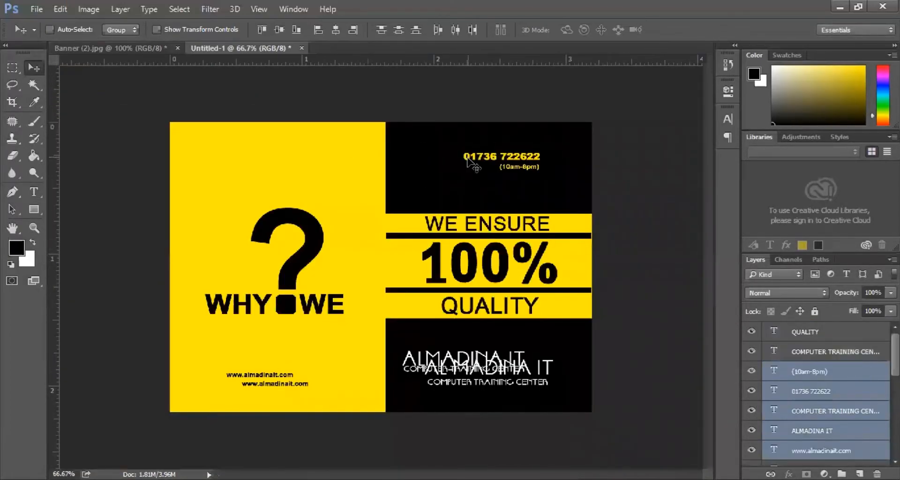
{"action": "key", "text": "shift+Right"}
{"action": "key", "text": "shift+Right"}
{"action": "key", "text": "shift+Right"}
{"action": "key", "text": "shift+Right"}
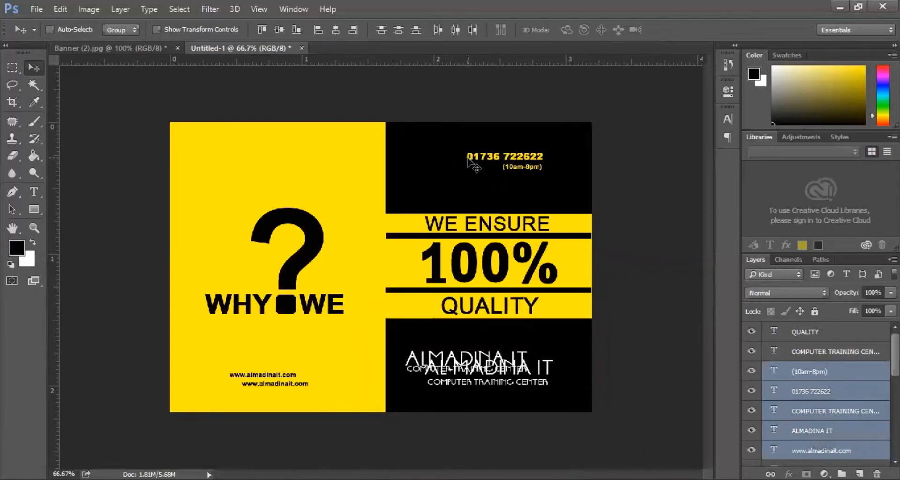
{"action": "key", "text": "shift+Right"}
{"action": "key", "text": "shift+Right"}
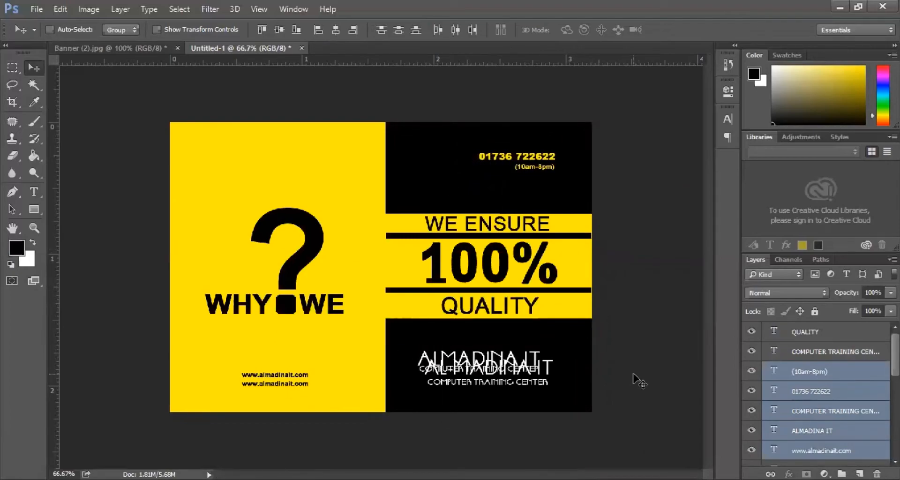
- Hide and delete the old COMPUTER TRAINING CENTER and ALMADINA IT text layers
{"action": "left_click", "coordinate": [803, 394]}
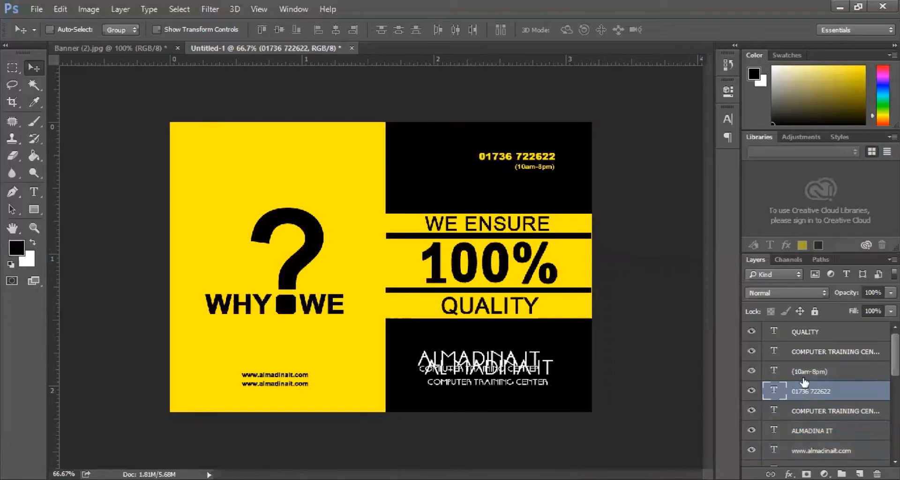
{"action": "left_click", "coordinate": [815, 412]}
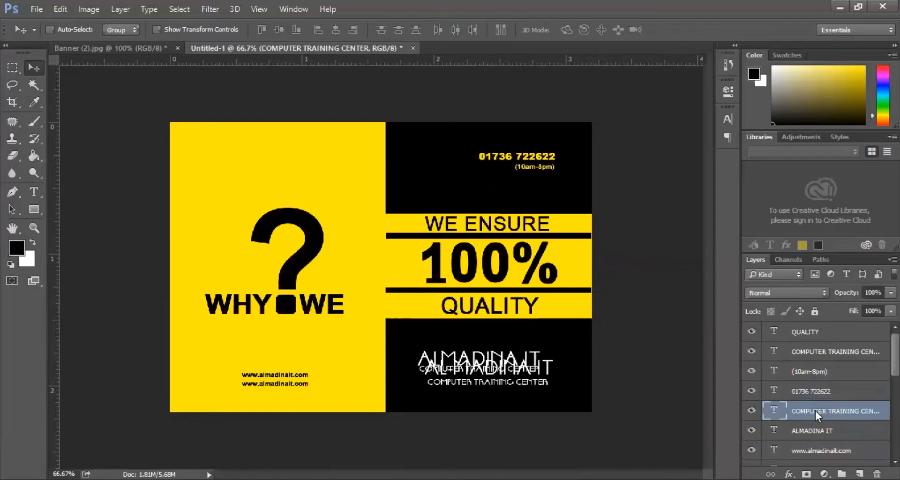
{"action": "left_click", "coordinate": [751, 412]}
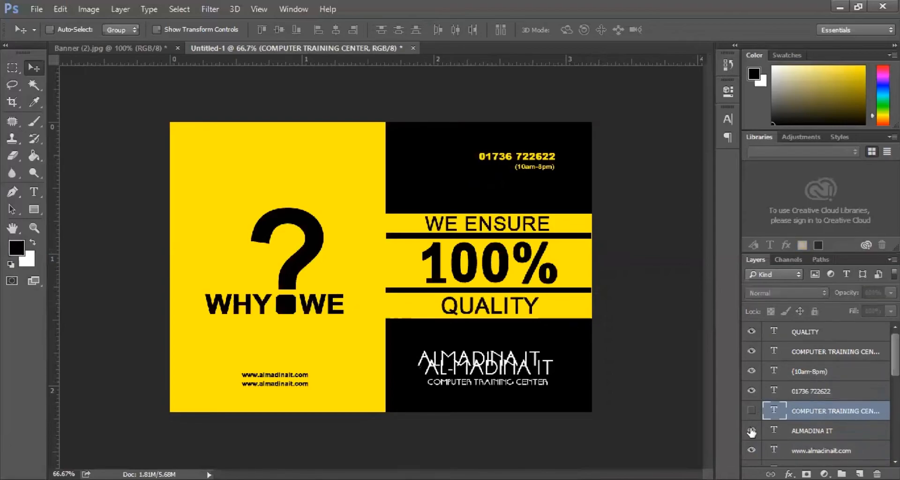
{"action": "left_click", "coordinate": [751, 431]}
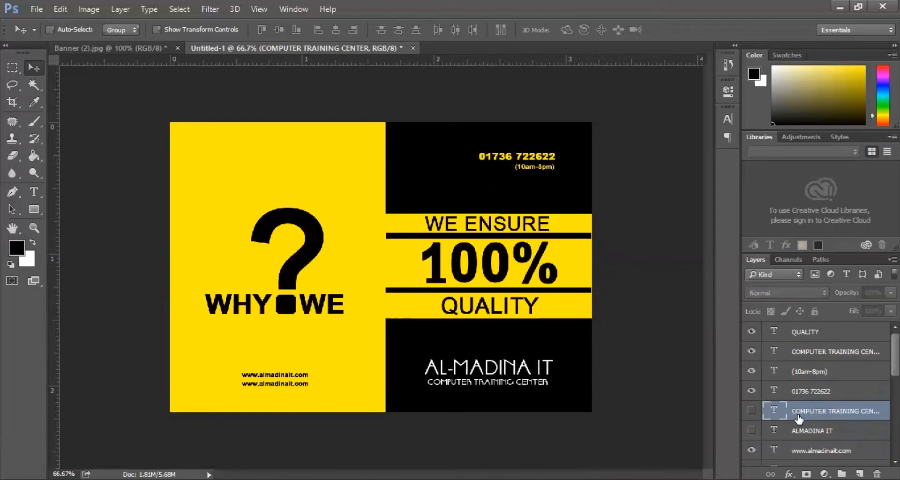
{"action": "left_click", "coordinate": [810, 427], "text": "shift"}
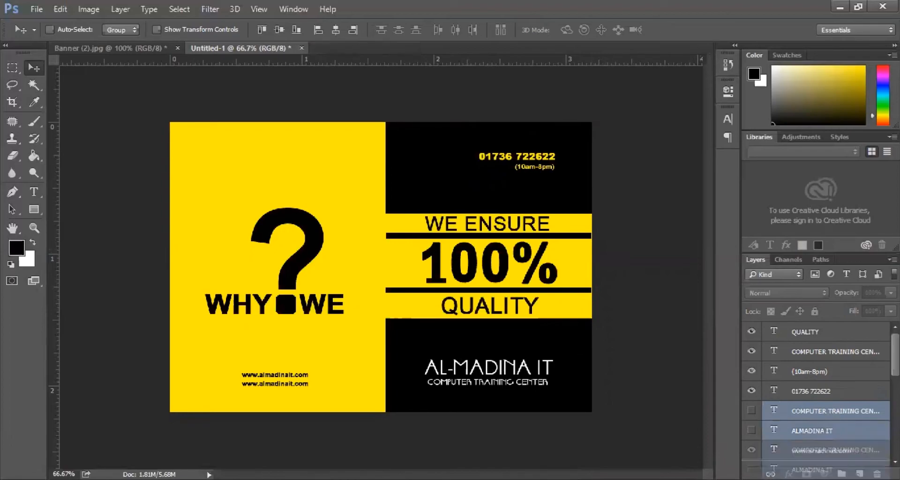
{"action": "key", "text": "Delete"}
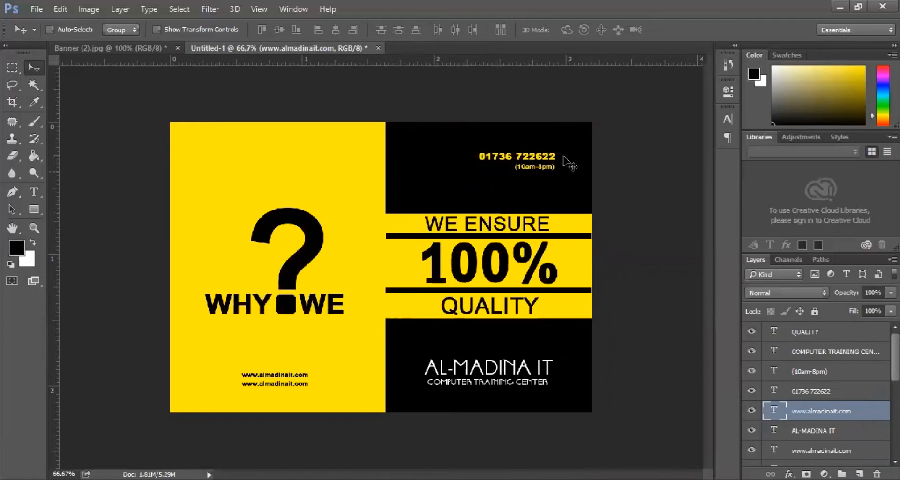
{"action": "left_click", "coordinate": [535, 165], "text": "ctrl"}
{"action": "left_click", "coordinate": [560, 155], "text": "ctrl"}
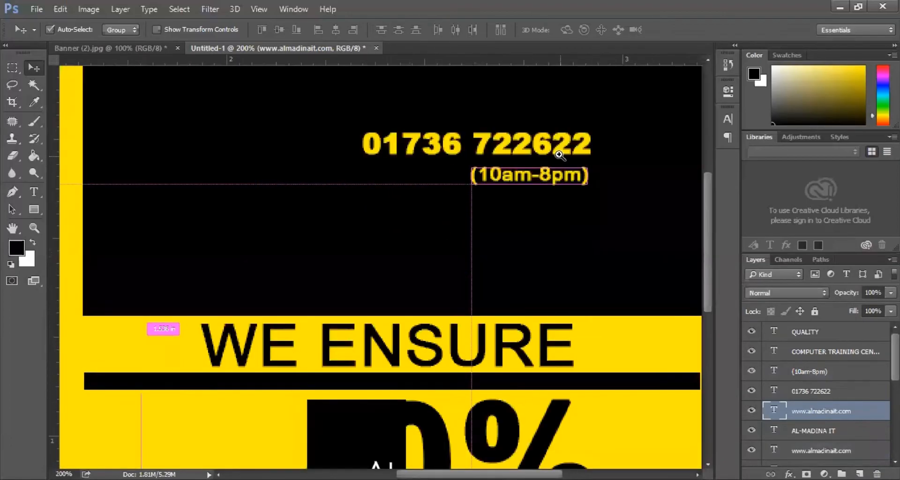
{"action": "left_click", "coordinate": [512, 149], "text": "ctrl"}
{"action": "right_click", "coordinate": [507, 146]}
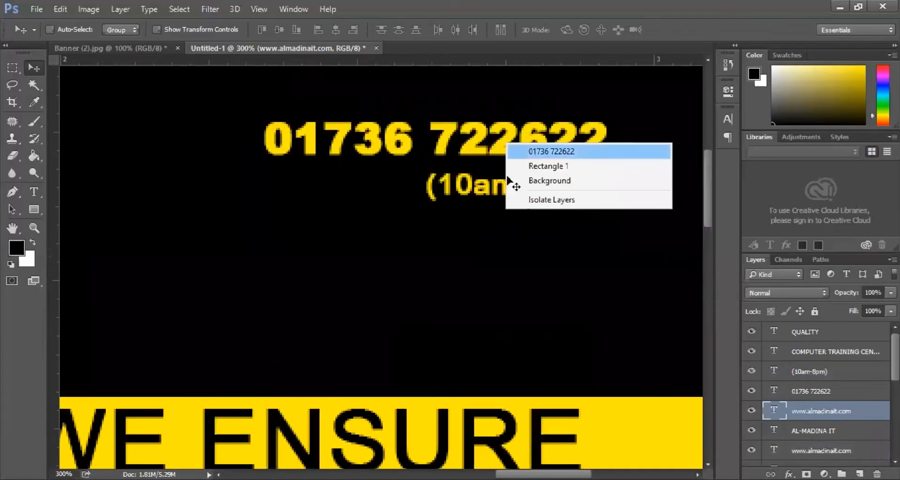
{"action": "left_click", "coordinate": [534, 147]}
{"action": "right_click", "coordinate": [501, 184]}
{"action": "left_click", "coordinate": [524, 193], "text": "shift"}
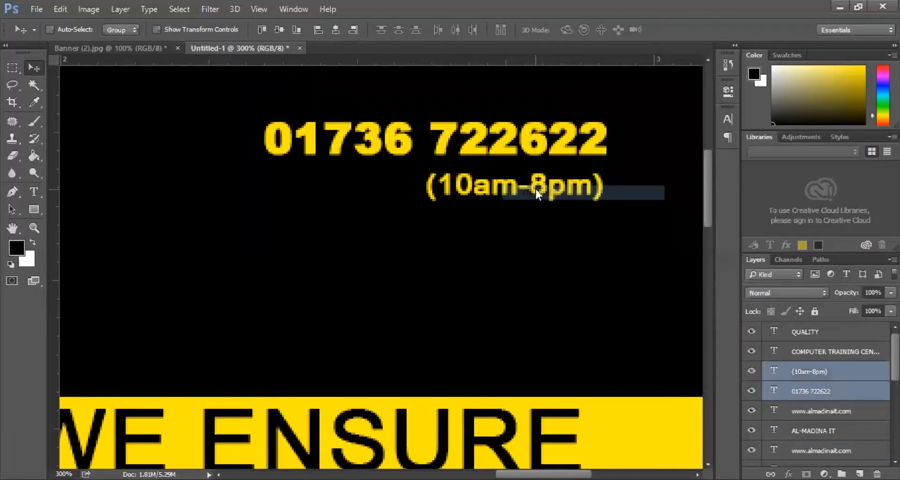
- Align the hours' right edge to the phone number and group both as Group 1
{"action": "left_click", "coordinate": [353, 30]}
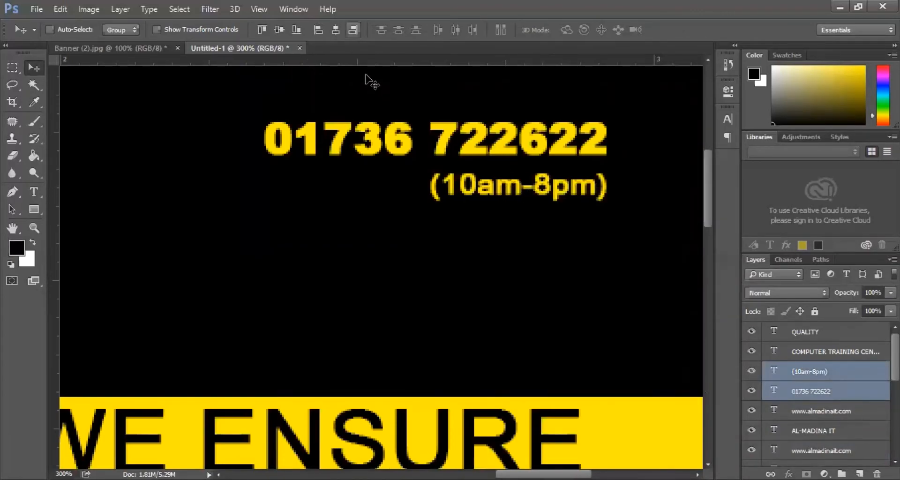
{"action": "scroll", "coordinate": [412, 269], "scroll_direction": "down", "scroll_amount": 2}
{"action": "scroll", "coordinate": [412, 269], "scroll_direction": "down", "scroll_amount": 2}
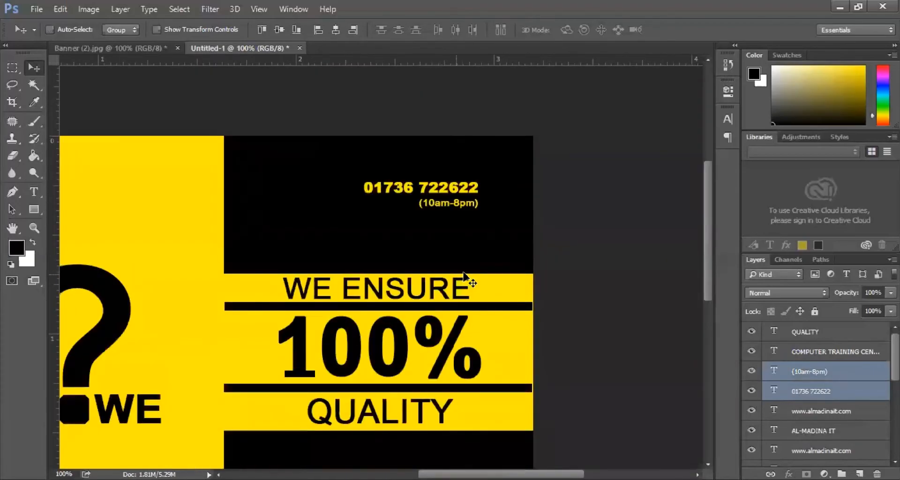
{"action": "key", "text": "ctrl+g"}
{"action": "scroll", "coordinate": [384, 261], "scroll_direction": "down", "scroll_amount": 1}
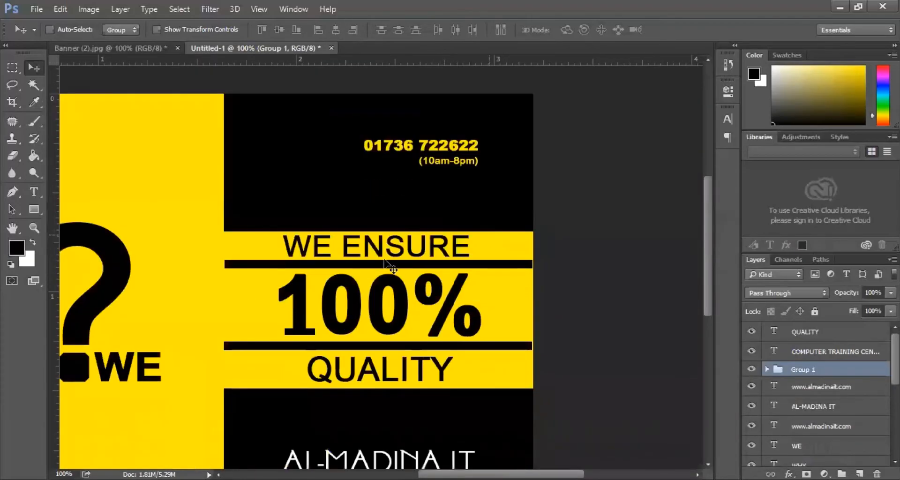
{"action": "scroll", "coordinate": [403, 256], "scroll_direction": "down", "scroll_amount": 1}
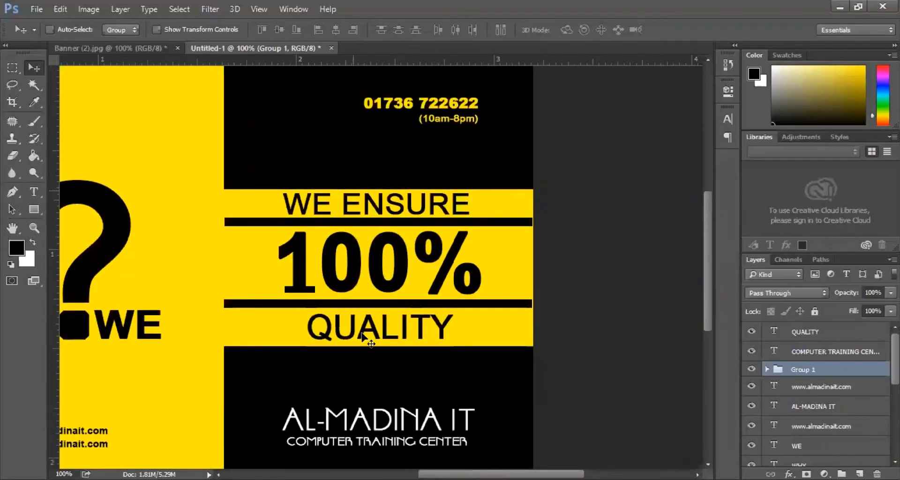
{"action": "left_click", "coordinate": [382, 375], "text": "ctrl"}
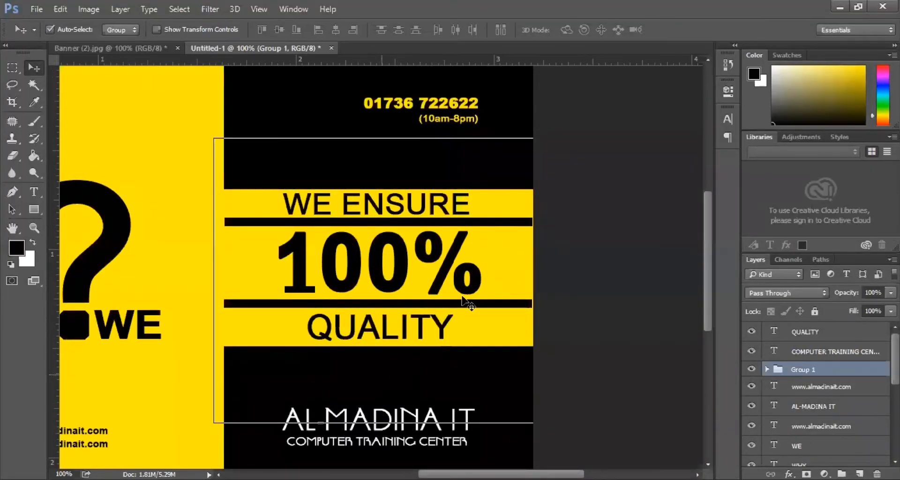
{"action": "key", "text": "ctrl+minus"}
- Pick the WE ENSURE, 100%, QUALITY, AL-MADINA IT and COMPUTER TRAINING CENTER layers from the canvas
{"action": "right_click", "coordinate": [494, 230]}
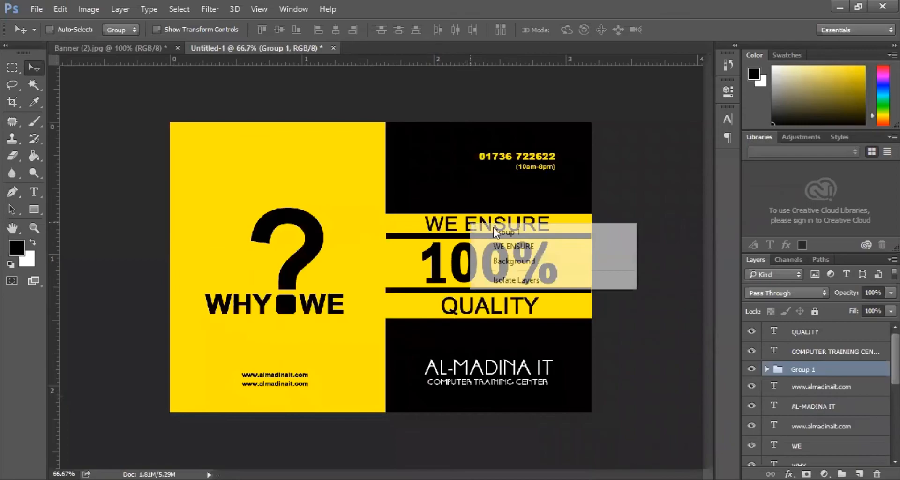
{"action": "left_click", "coordinate": [502, 247]}
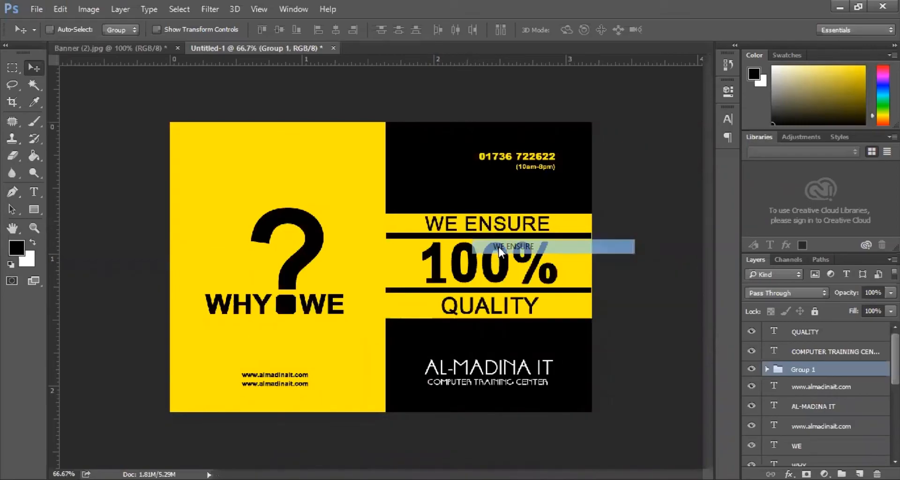
{"action": "right_click", "coordinate": [471, 271]}
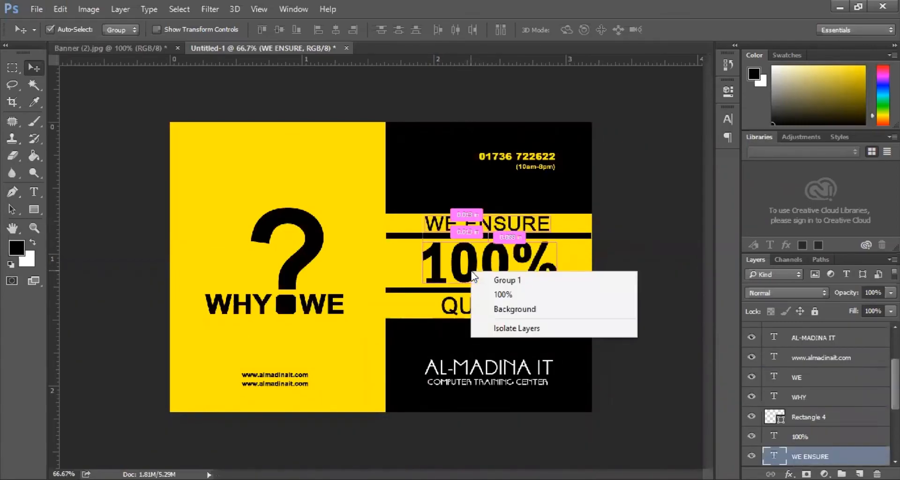
{"action": "key", "text": "Return"}
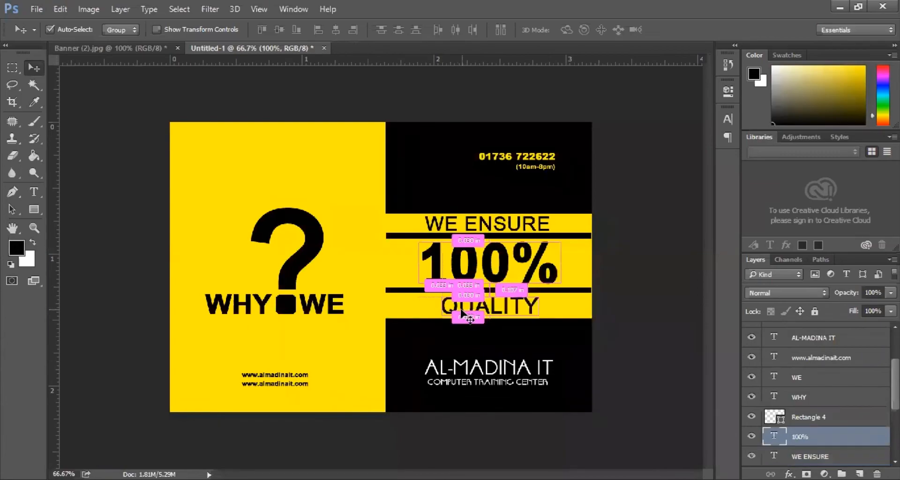
{"action": "right_click", "coordinate": [461, 307]}
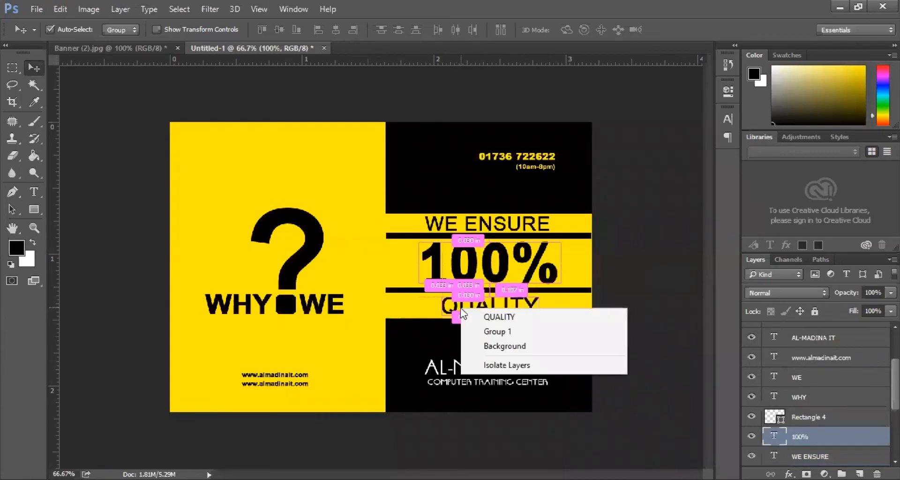
{"action": "left_click", "coordinate": [489, 318]}
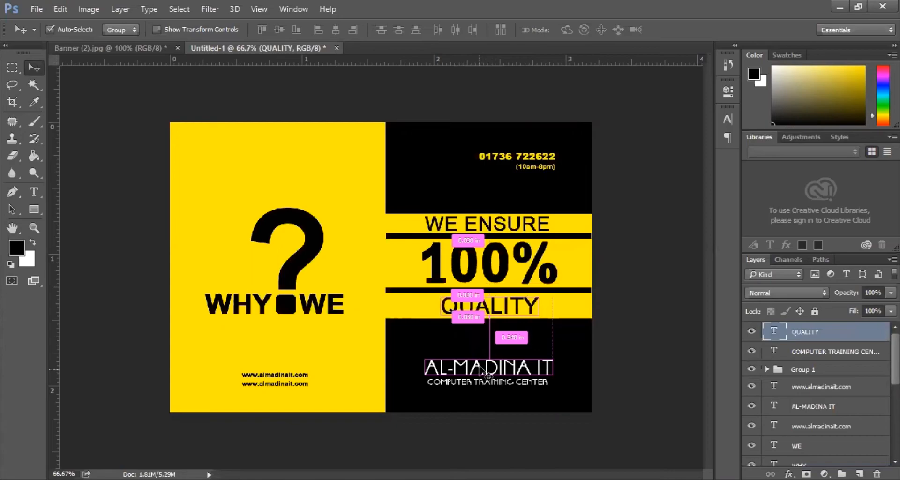
{"action": "right_click", "coordinate": [483, 373]}
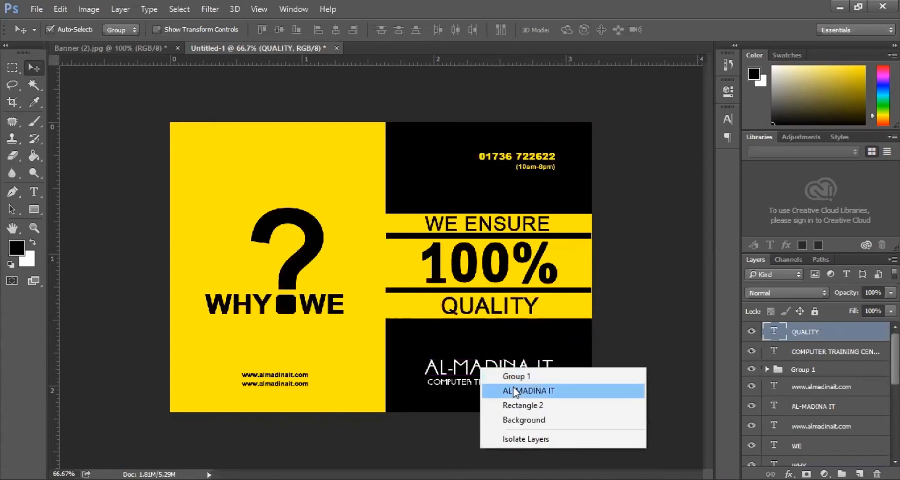
{"action": "left_click", "coordinate": [513, 391]}
{"action": "right_click", "coordinate": [494, 386]}
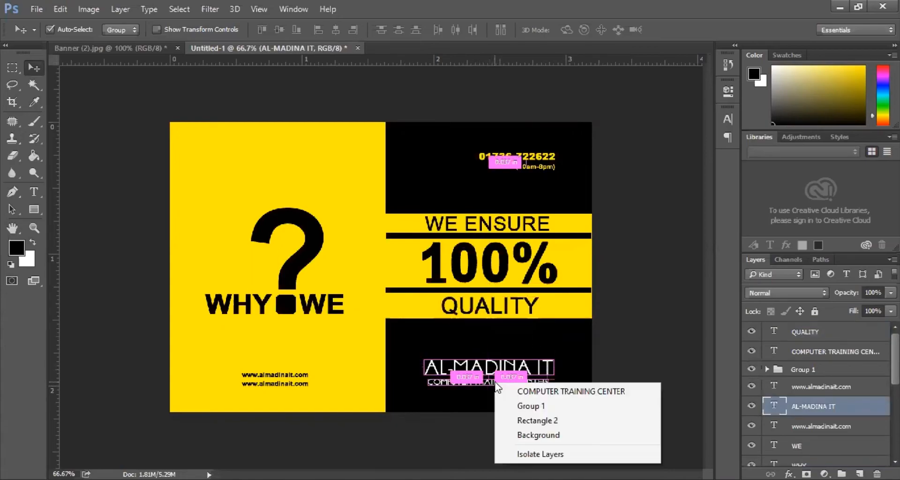
{"action": "left_click", "coordinate": [551, 391]}
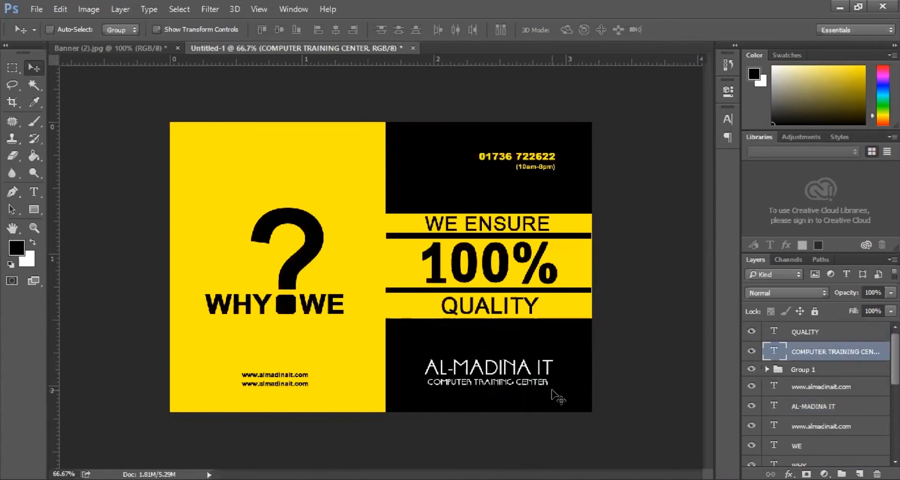
{"action": "scroll", "coordinate": [831, 382], "scroll_direction": "down", "scroll_amount": 10}
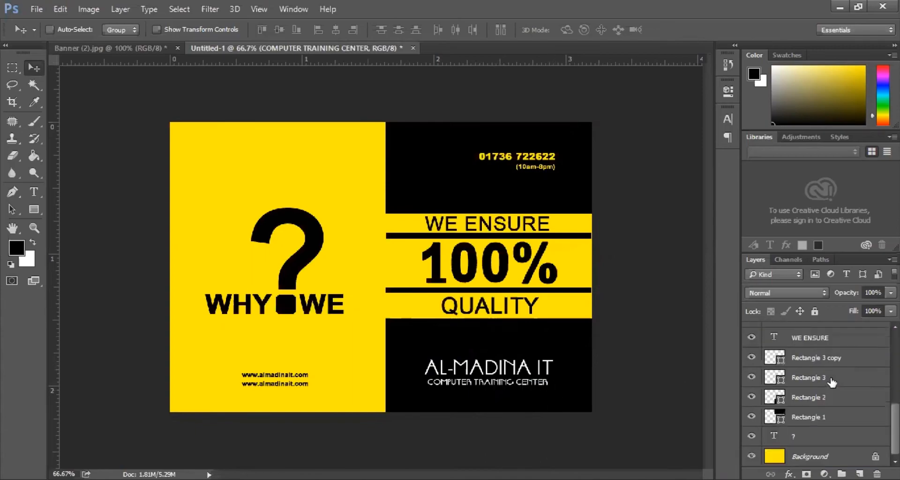
{"action": "scroll", "coordinate": [832, 382], "scroll_direction": "up", "scroll_amount": 5}
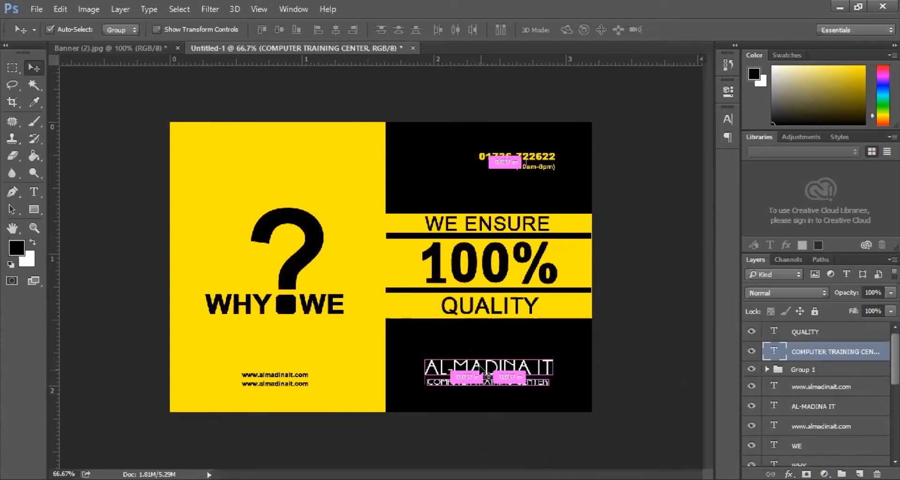
- Select AL-MADINA IT, QUALITY, 100% and WE ENSURE together and align their horizontal centres
{"action": "right_click", "coordinate": [479, 365]}
{"action": "left_click", "coordinate": [501, 390]}
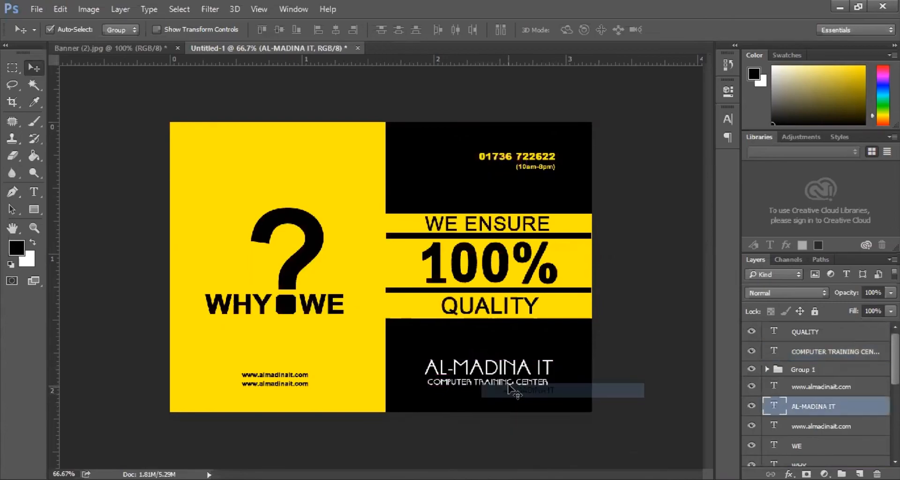
{"action": "right_click", "coordinate": [484, 311]}
{"action": "left_click", "coordinate": [510, 318]}
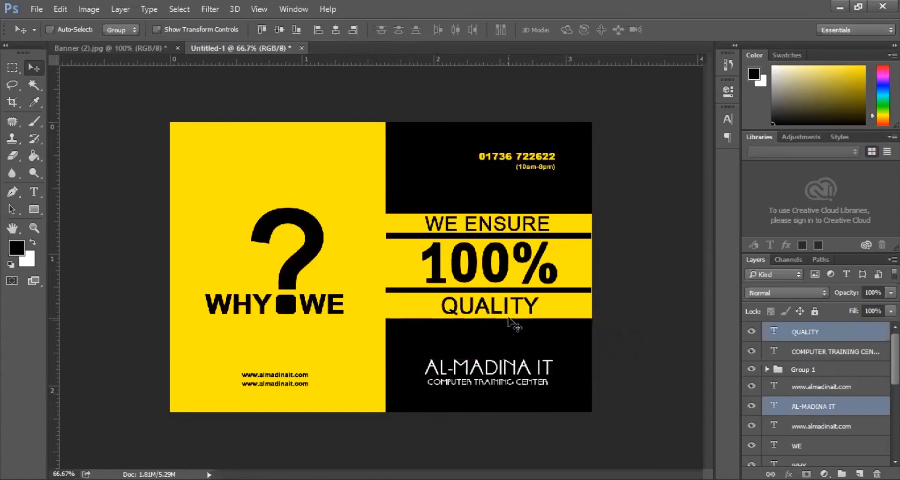
{"action": "right_click", "coordinate": [496, 280]}
{"action": "left_click", "coordinate": [525, 289]}
{"action": "right_click", "coordinate": [509, 283]}
{"action": "left_click", "coordinate": [522, 285]}
{"action": "right_click", "coordinate": [503, 282]}
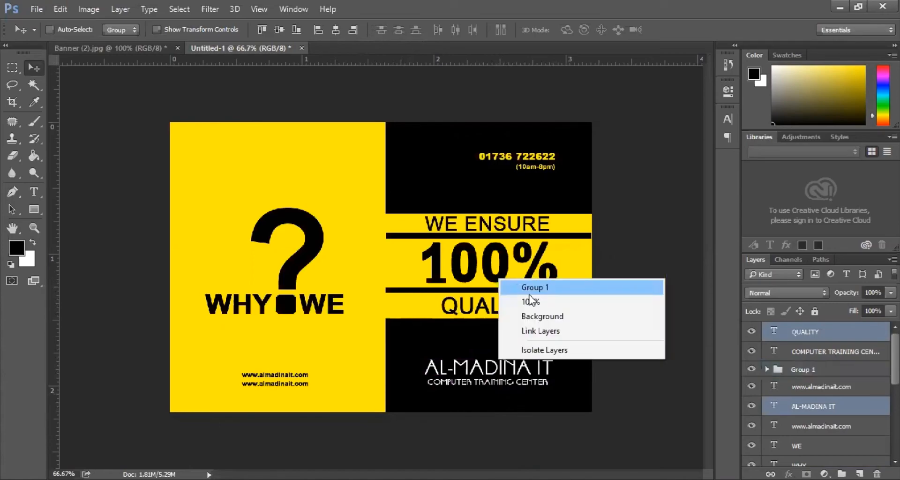
{"action": "left_click", "coordinate": [530, 301]}
{"action": "right_click", "coordinate": [490, 224]}
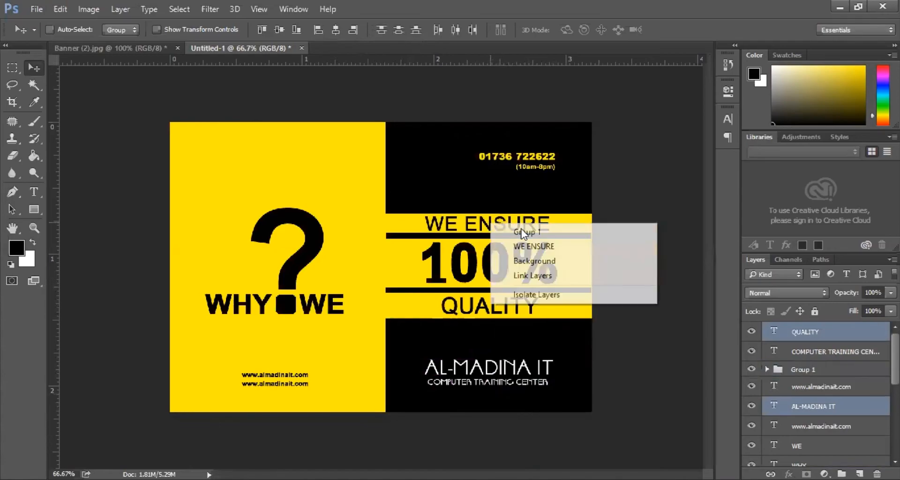
{"action": "left_click", "coordinate": [526, 247]}
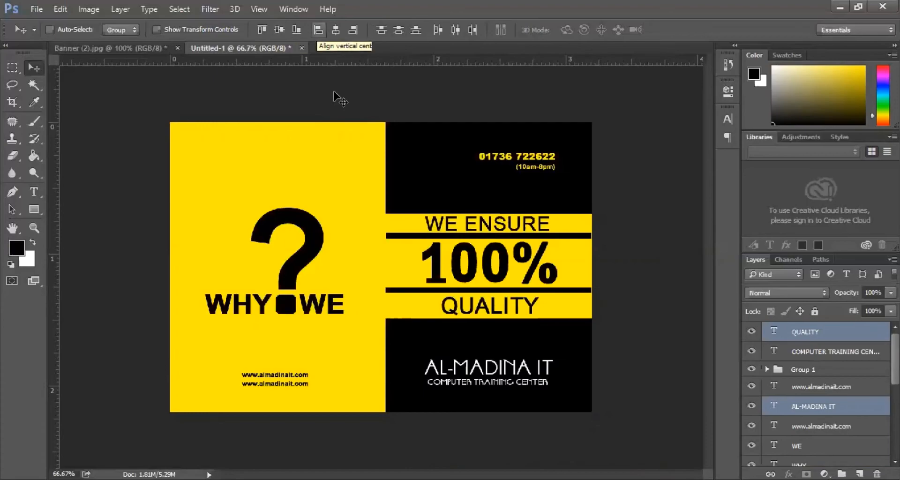
{"action": "left_click", "coordinate": [336, 30]}
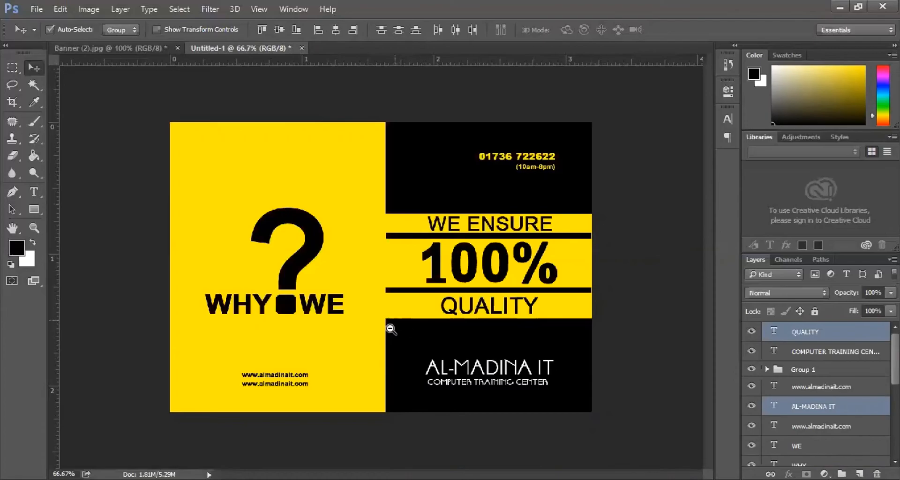
{"action": "key", "text": "ctrl+minus"}
{"action": "left_click", "coordinate": [275, 357], "text": "ctrl"}
{"action": "left_click", "coordinate": [276, 357], "text": "ctrl"}
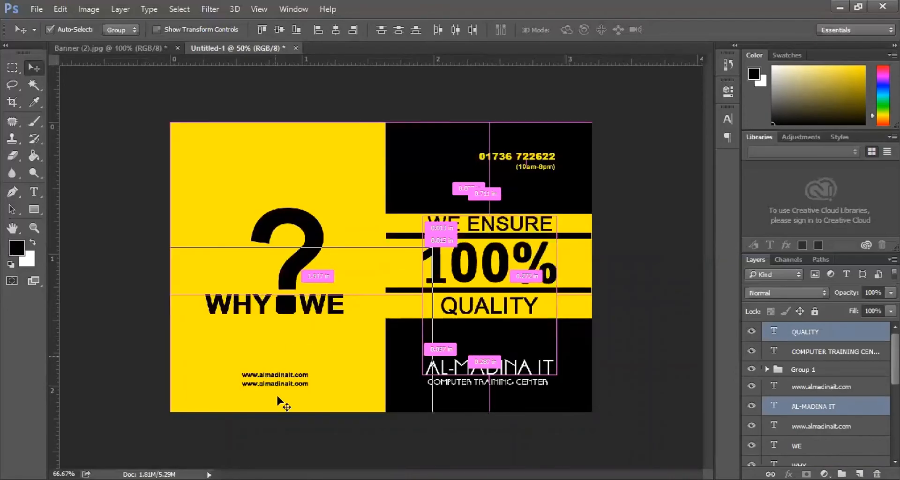
{"action": "right_click", "coordinate": [269, 400]}
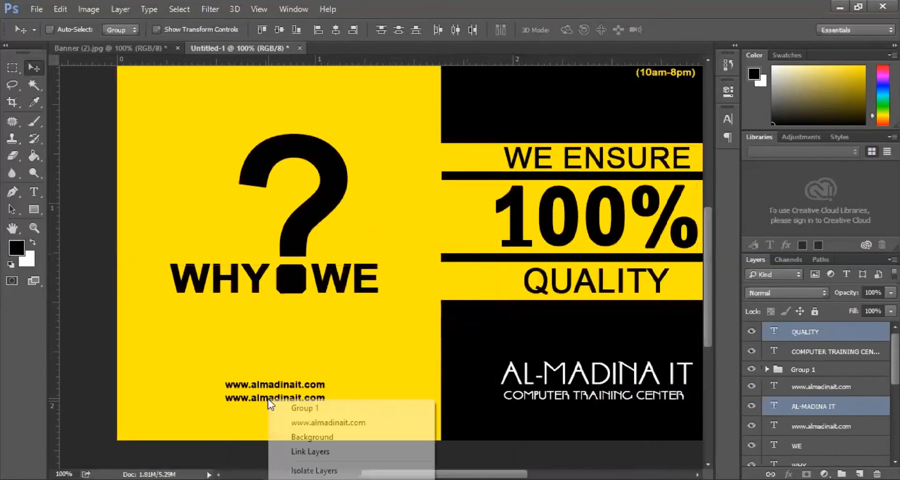
{"action": "left_click", "coordinate": [305, 422]}
- Delete the duplicate web address layer and zoom in on the question mark's dot
{"action": "key", "text": "Delete"}
{"action": "scroll", "coordinate": [356, 392], "scroll_direction": "up", "scroll_amount": 2}
{"action": "scroll", "coordinate": [351, 373], "scroll_direction": "up", "scroll_amount": 2}
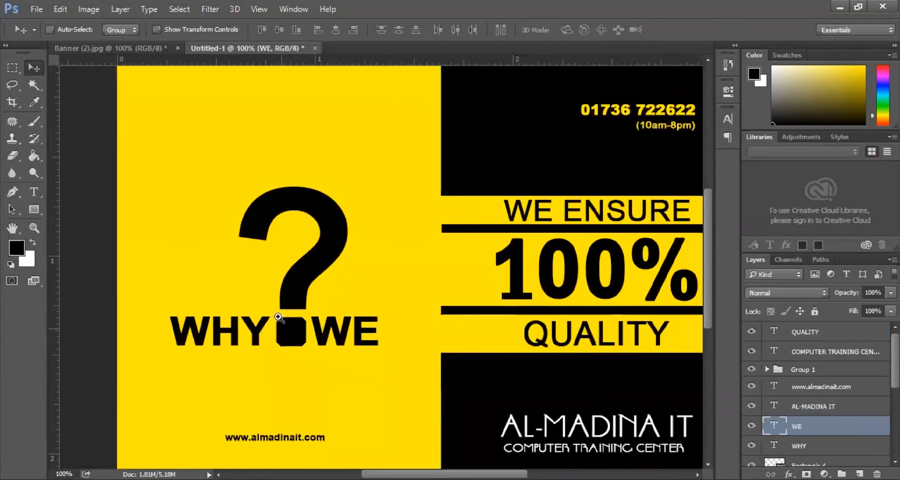
{"action": "left_click", "coordinate": [306, 272], "text": "ctrl"}
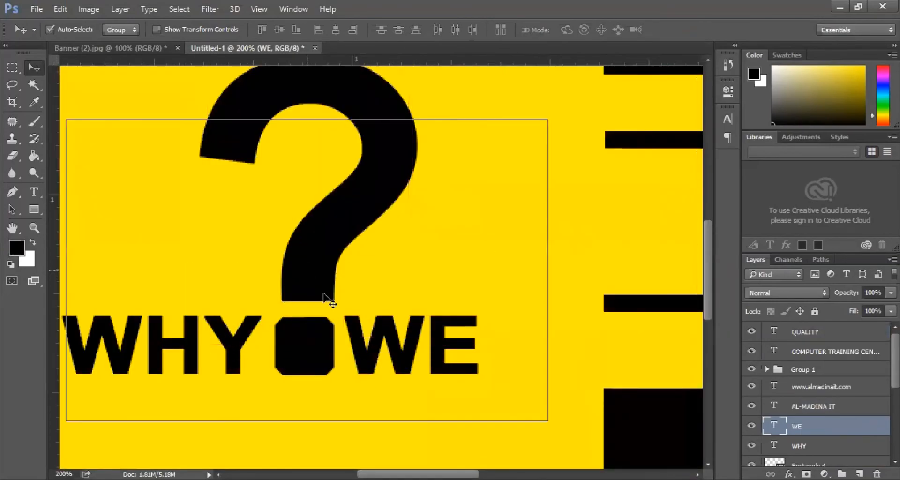
{"action": "left_click", "coordinate": [307, 271], "text": "ctrl+alt"}
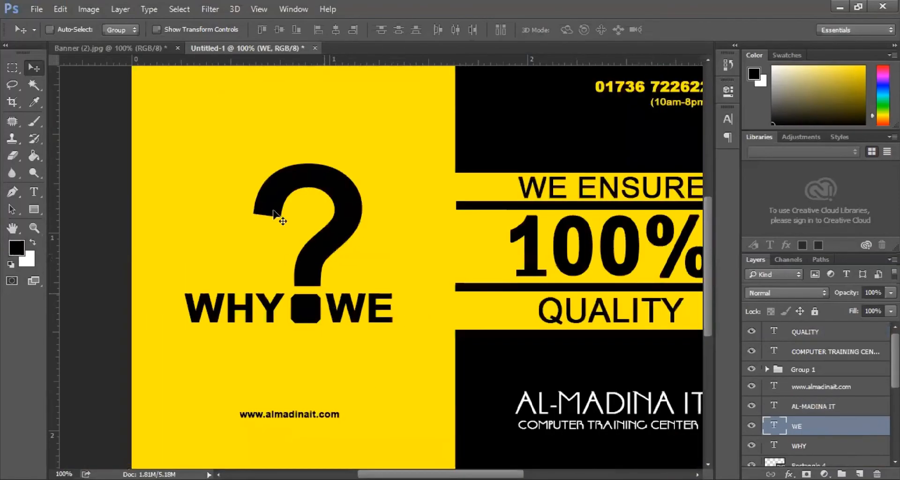
{"action": "left_click", "coordinate": [304, 298], "text": "ctrl"}
{"action": "left_click", "coordinate": [303, 324], "text": "ctrl"}
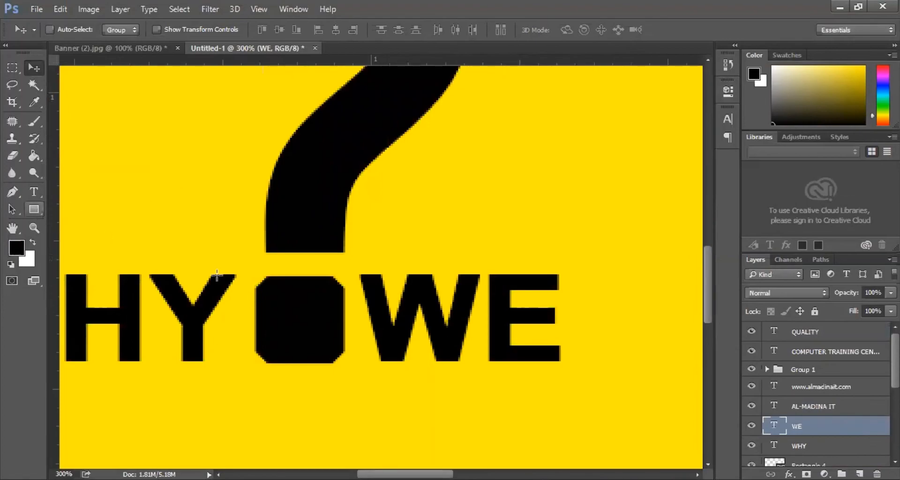
- Draw a black 47×44 px rectangle over the question mark's dot, then return to the Move tool
{"action": "key", "text": "u"}
{"action": "left_click_drag", "start_coordinate": [252, 276], "coordinate": [347, 354]}
{"action": "left_click_drag", "start_coordinate": [349, 364], "coordinate": [343, 361]}
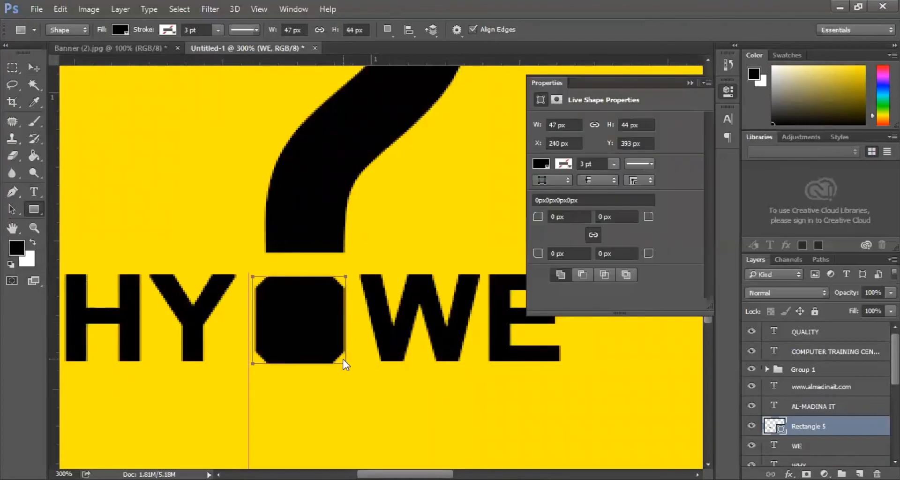
{"action": "left_click", "coordinate": [690, 83]}
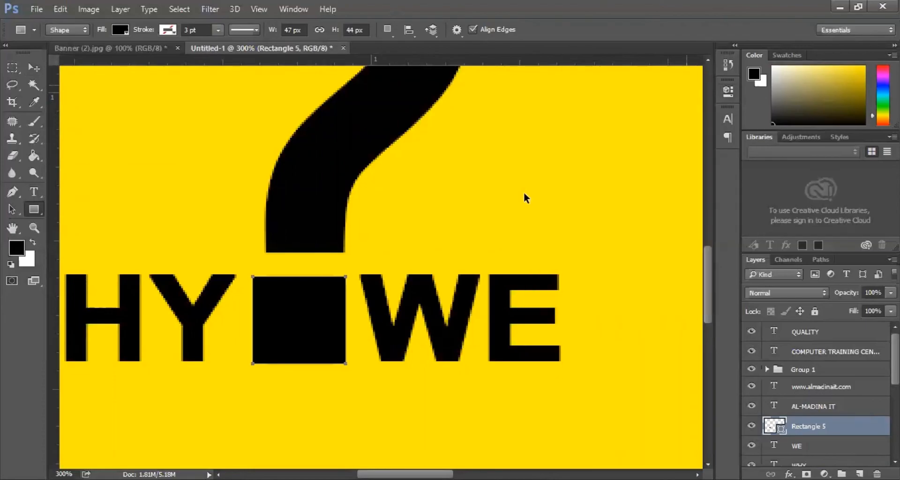
{"action": "left_click", "coordinate": [513, 201], "text": "alt"}
{"action": "left_click", "coordinate": [515, 201], "text": "alt"}
{"action": "left_click", "coordinate": [546, 197], "text": "alt"}
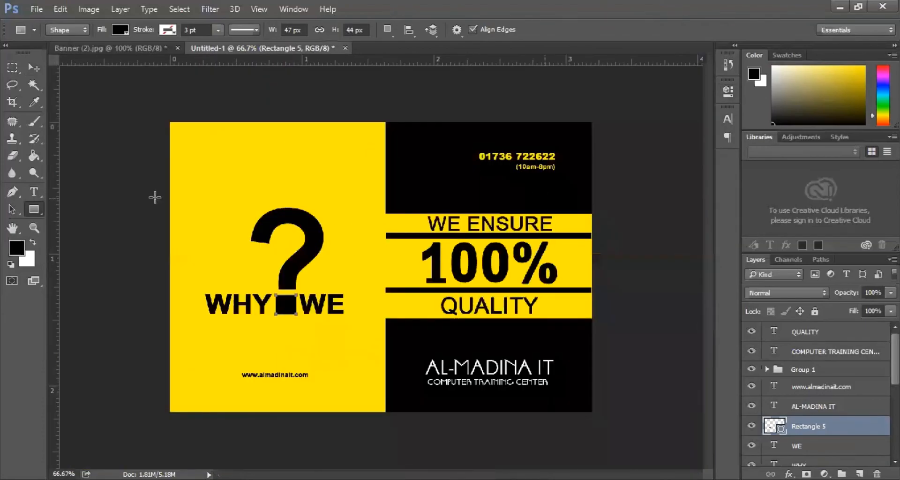
{"action": "left_click", "coordinate": [135, 114]}
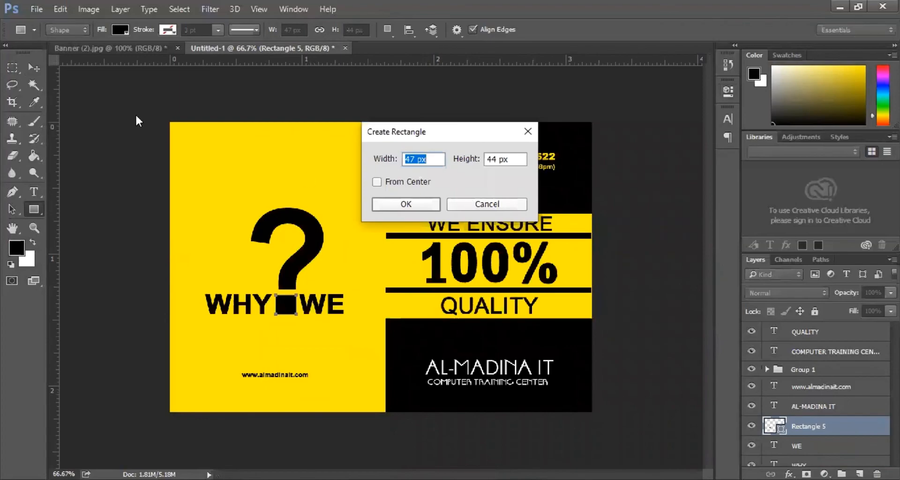
{"action": "left_click", "coordinate": [481, 210]}
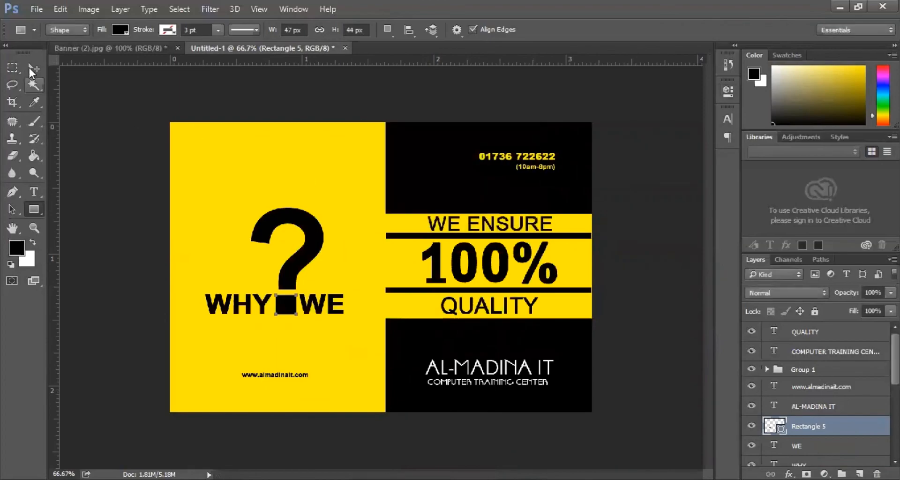
{"action": "left_click", "coordinate": [32, 67]}
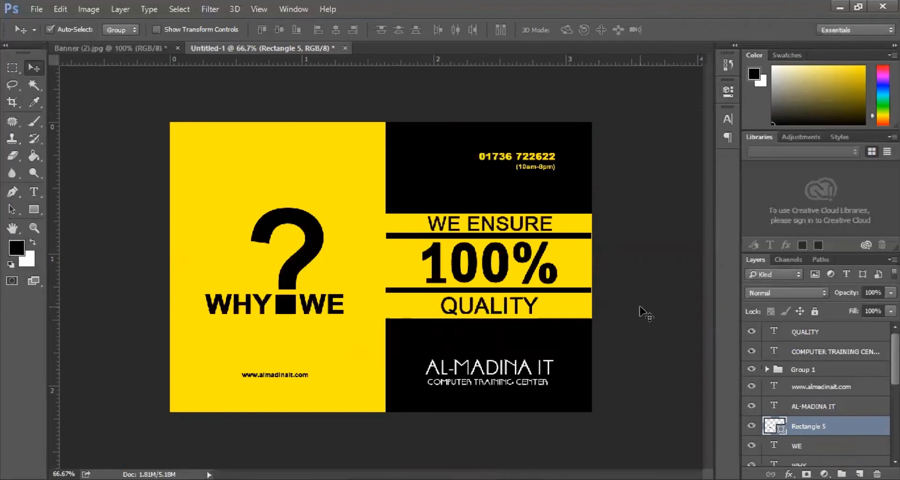
- Target the Desktop as JPEG, editing the file name to Project Banner-2 29.09.2020.jpg
{"action": "key", "text": "ctrl+s"}
{"action": "left_click", "coordinate": [56, 110]}
{"action": "scroll", "coordinate": [291, 296], "scroll_direction": "down", "scroll_amount": 1}
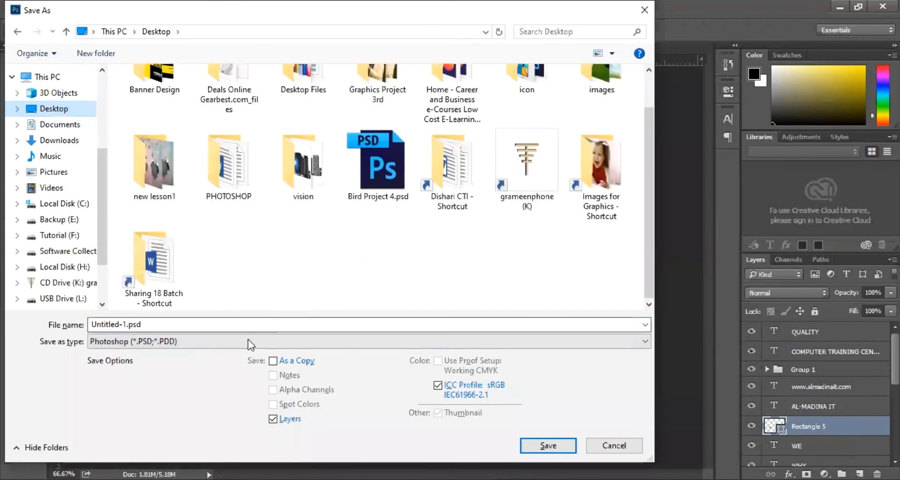
{"action": "left_click", "coordinate": [249, 340]}
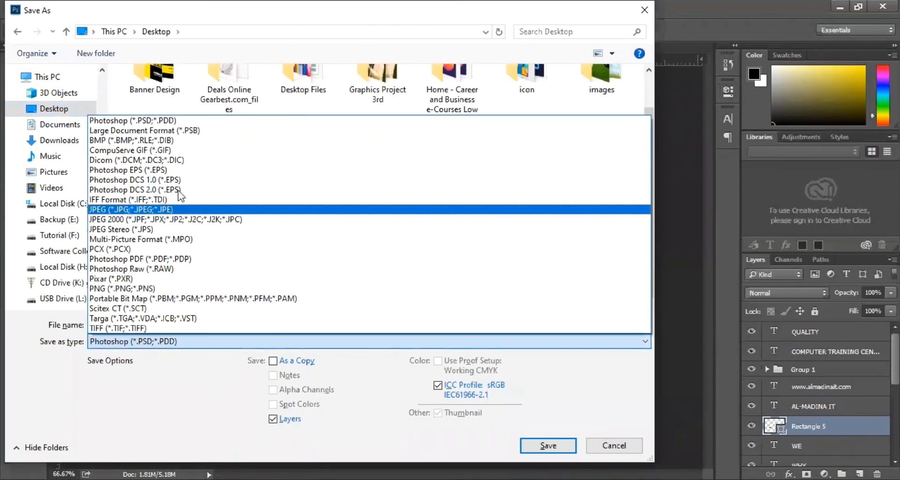
{"action": "left_click", "coordinate": [134, 210]}
{"action": "scroll", "coordinate": [216, 271], "scroll_direction": "down", "scroll_amount": 1}
{"action": "left_click", "coordinate": [157, 270]}
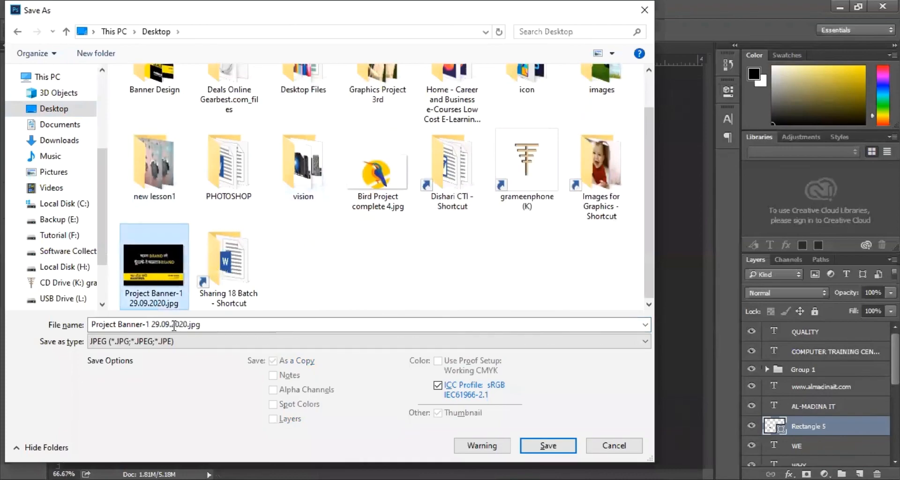
{"action": "left_click", "coordinate": [137, 325]}
{"action": "left_click", "coordinate": [137, 325]}
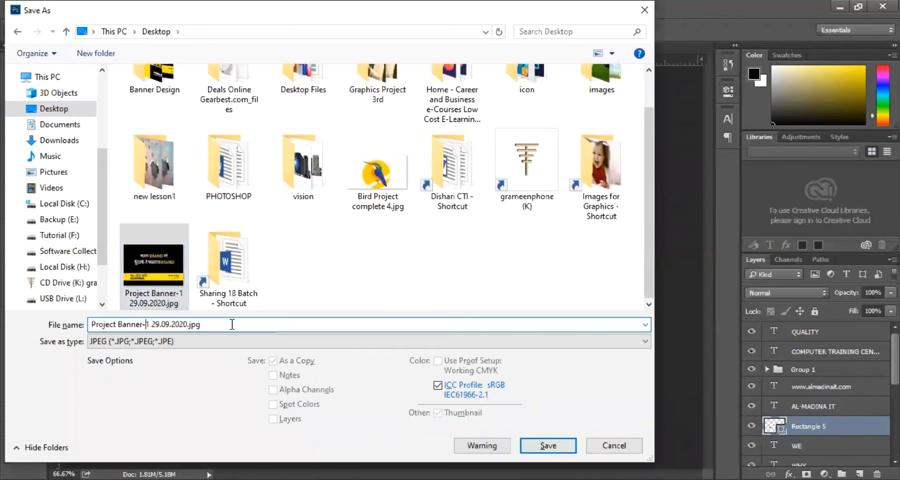
{"action": "key", "text": "BackSpace"}
{"action": "type", "text": "2"}
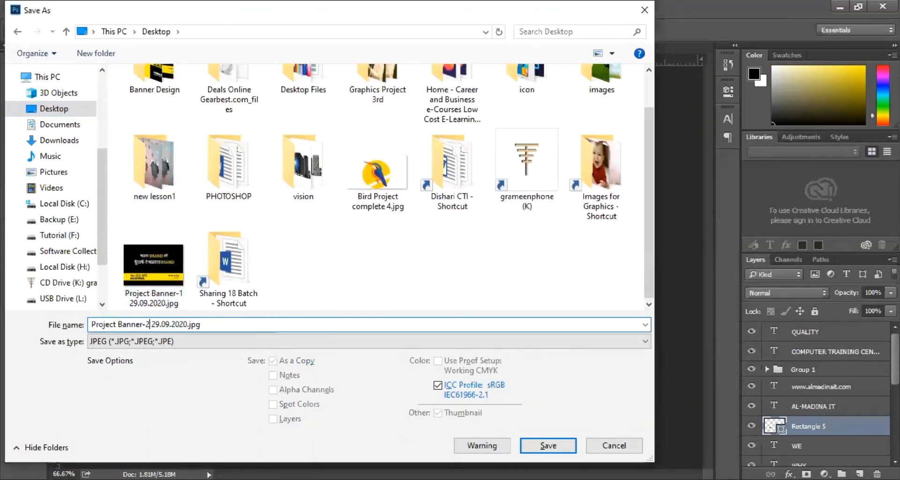